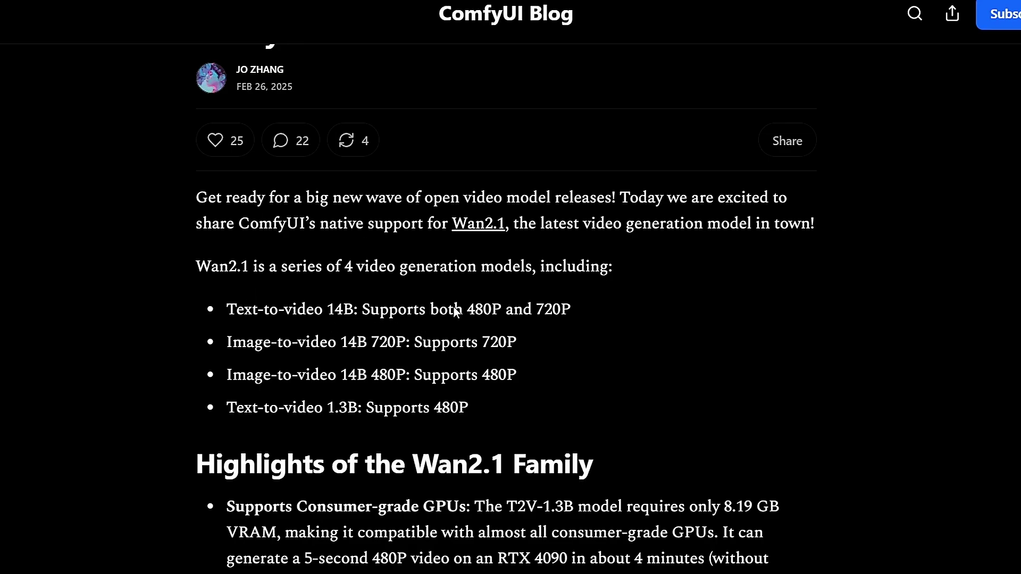
Read the blog's list of Wan2.1 models with their supported resolutions and the consumer GPU requirements under the highlights
{"action": "left_click_drag", "start_coordinate": [475, 309], "coordinate": [573, 310]}
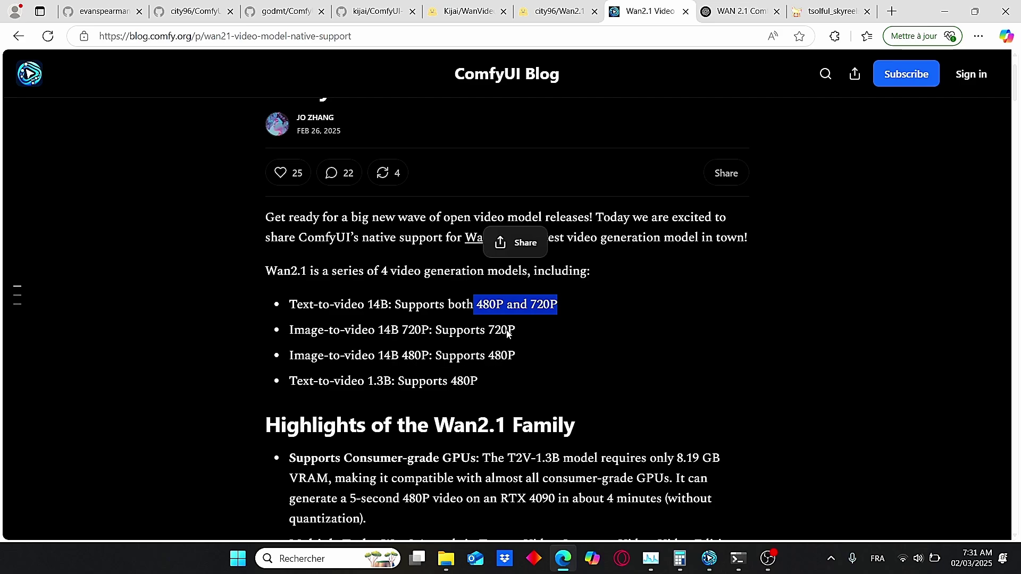
{"action": "left_click", "coordinate": [291, 390]}
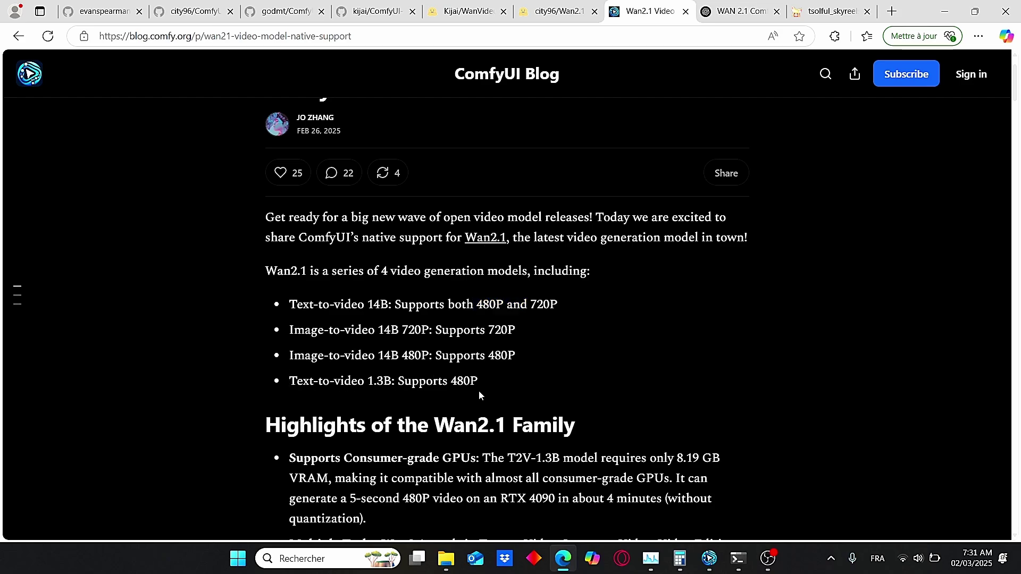
{"action": "left_click_drag", "start_coordinate": [483, 384], "coordinate": [452, 384]}
{"action": "scroll", "coordinate": [649, 330], "scroll_direction": "down", "scroll_amount": 5}
{"action": "left_click", "coordinate": [649, 330]}
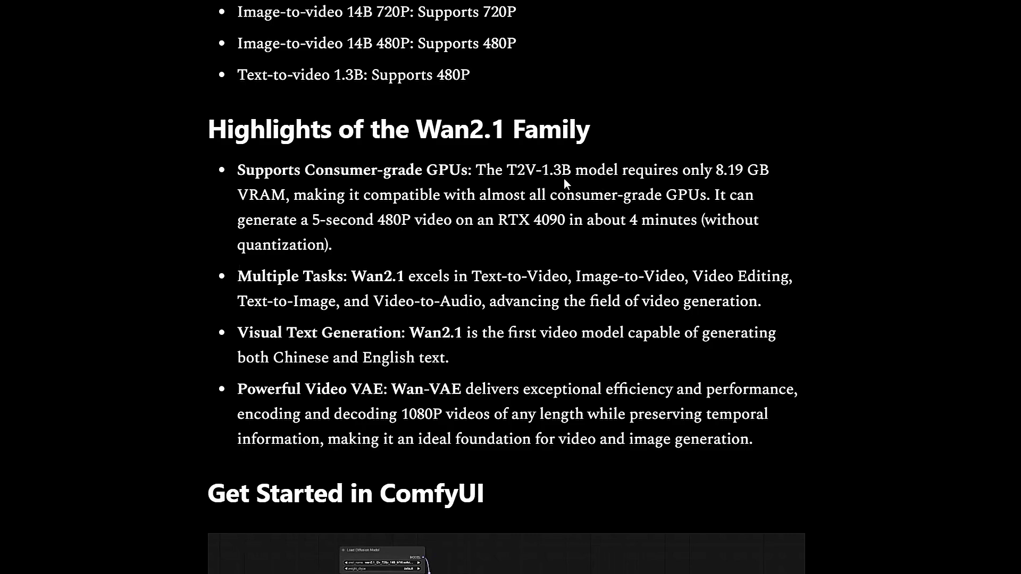
{"action": "left_click", "coordinate": [729, 183]}
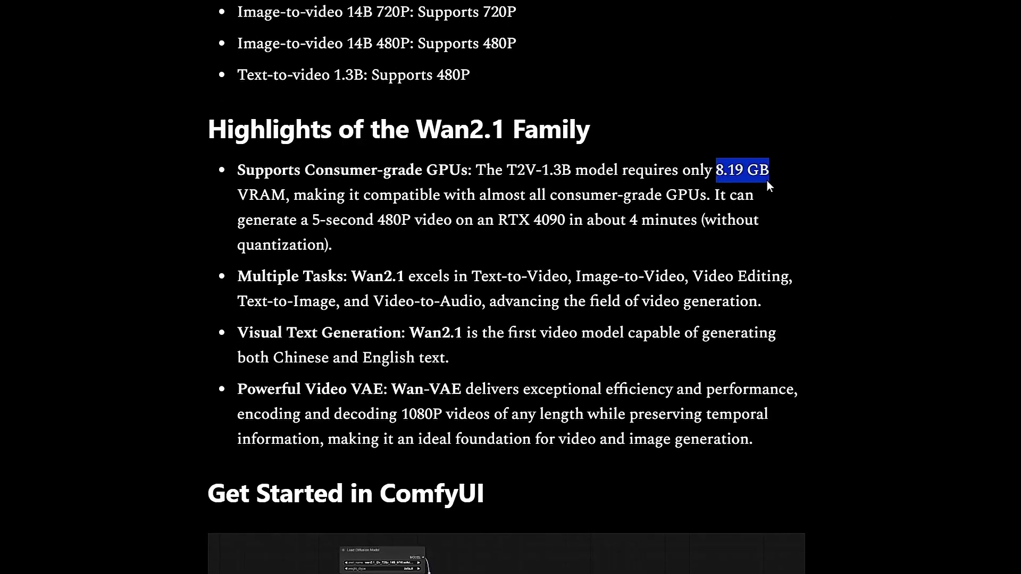
{"action": "left_click", "coordinate": [344, 200]}
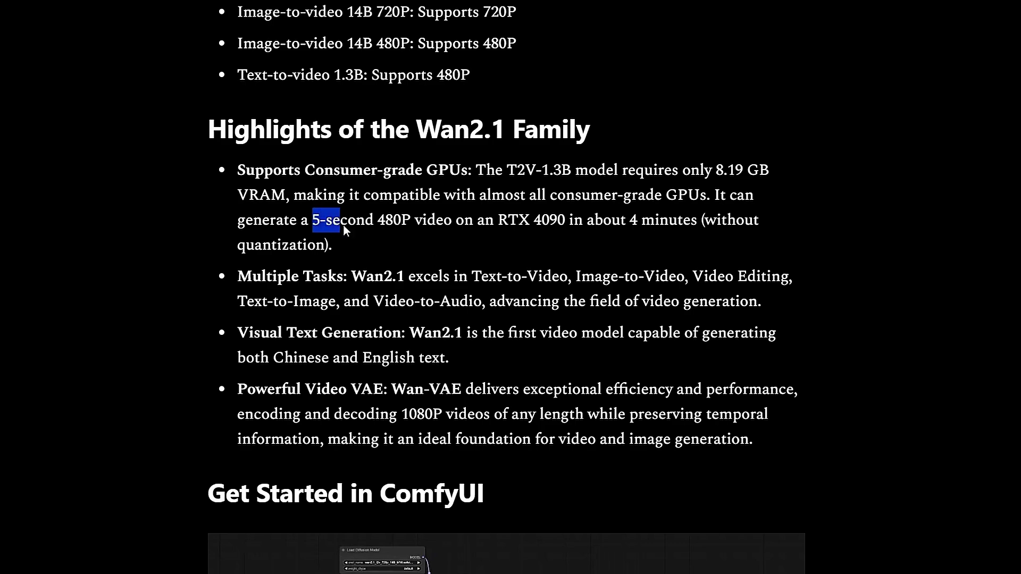
{"action": "left_click_drag", "start_coordinate": [344, 226], "coordinate": [416, 228]}
{"action": "left_click", "coordinate": [604, 248]}
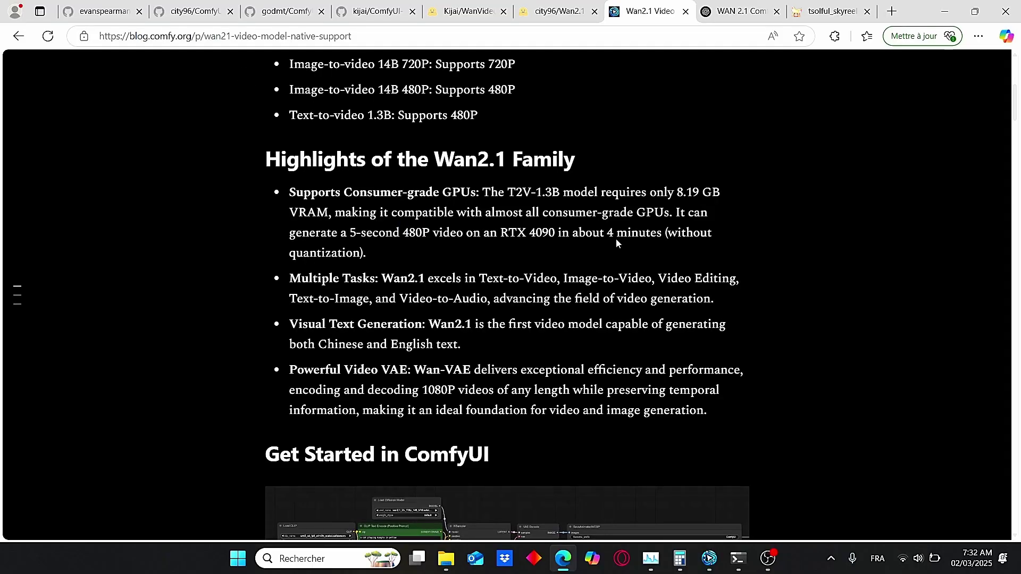
{"action": "left_click_drag", "start_coordinate": [500, 235], "coordinate": [557, 240]}
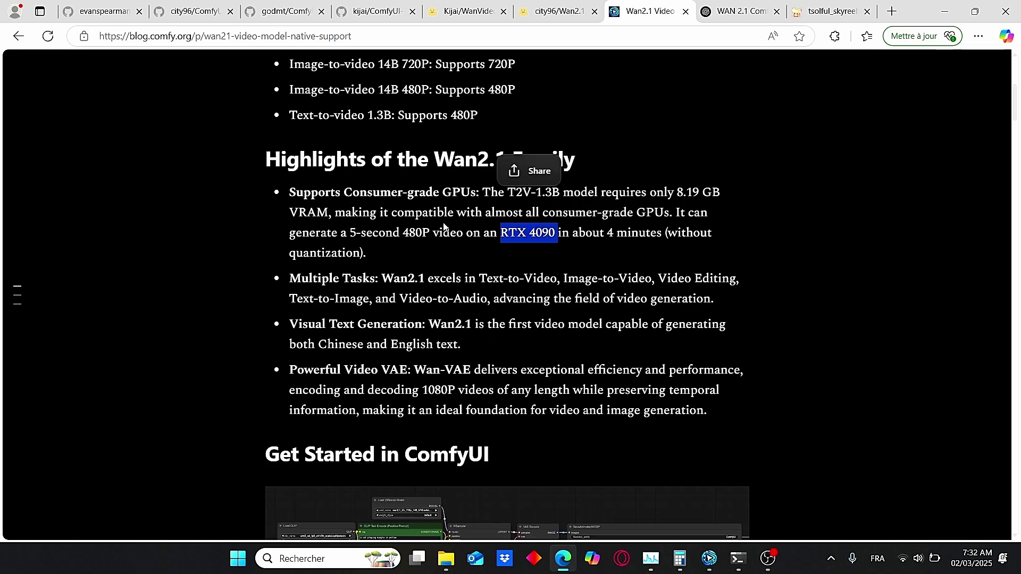
{"action": "left_click", "coordinate": [408, 281]}
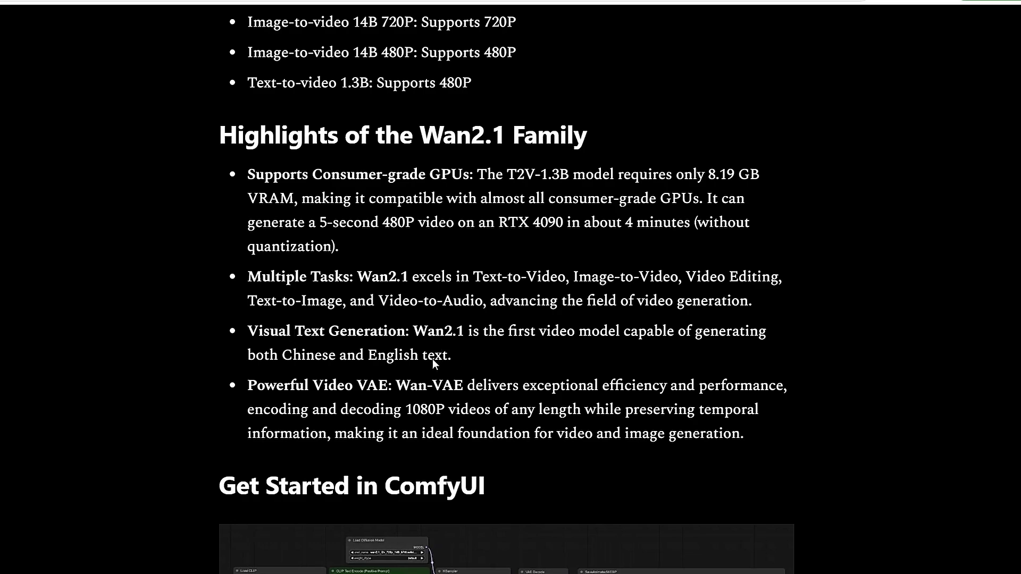
Read the text generation and Wan-VAE highlights, then examine the list of files to download and their target folders
{"action": "left_click_drag", "start_coordinate": [290, 358], "coordinate": [450, 357]}
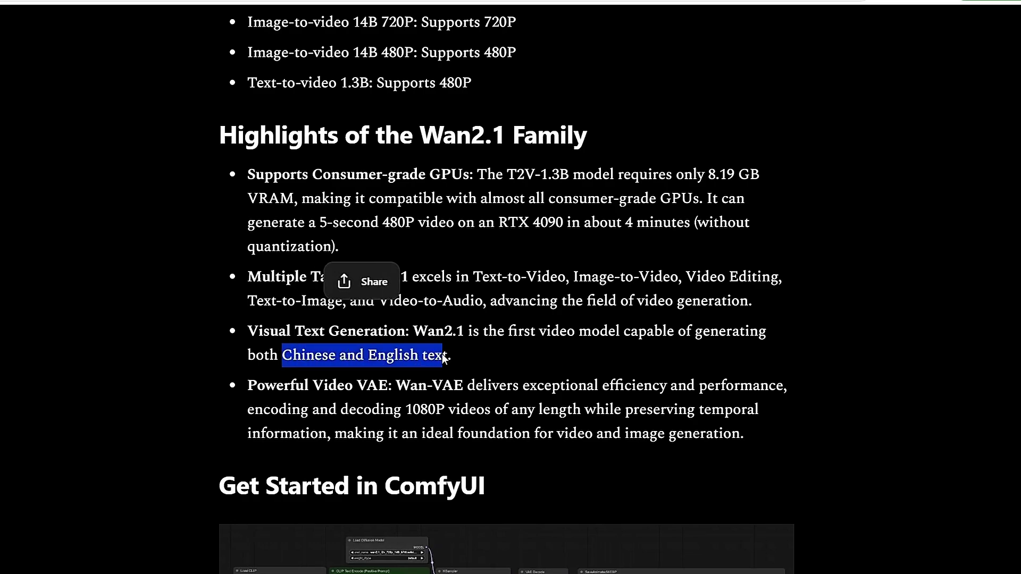
{"action": "scroll", "coordinate": [496, 367], "scroll_direction": "down", "scroll_amount": 1}
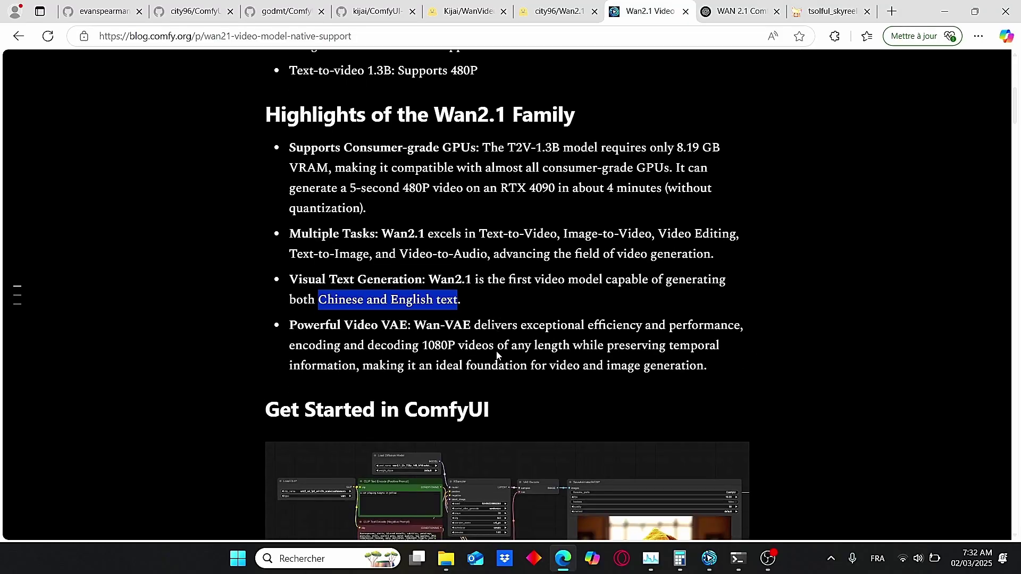
{"action": "scroll", "coordinate": [497, 355], "scroll_direction": "down", "scroll_amount": 1}
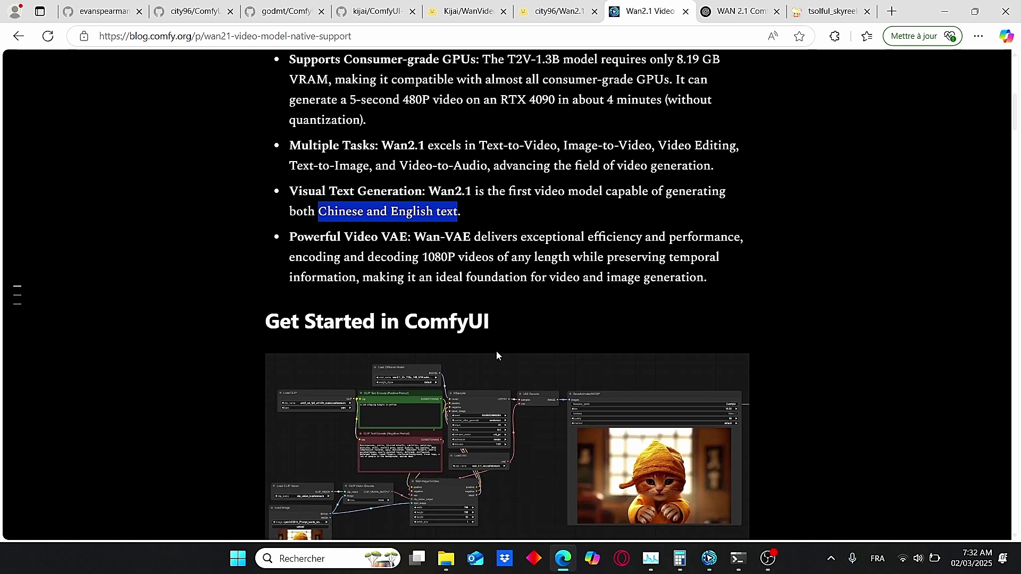
{"action": "left_click_drag", "start_coordinate": [473, 237], "coordinate": [425, 248]}
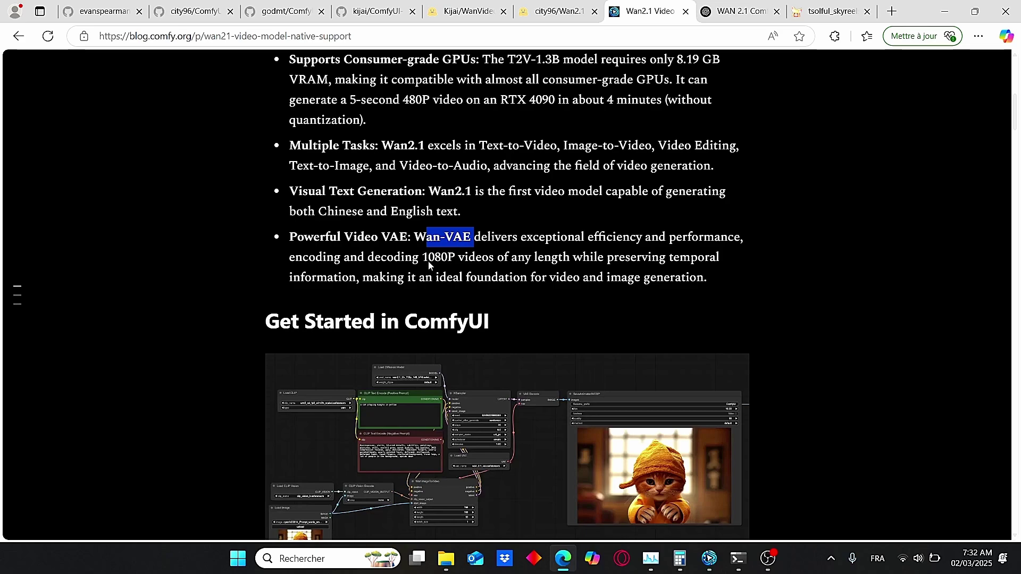
{"action": "left_click_drag", "start_coordinate": [423, 260], "coordinate": [456, 268]}
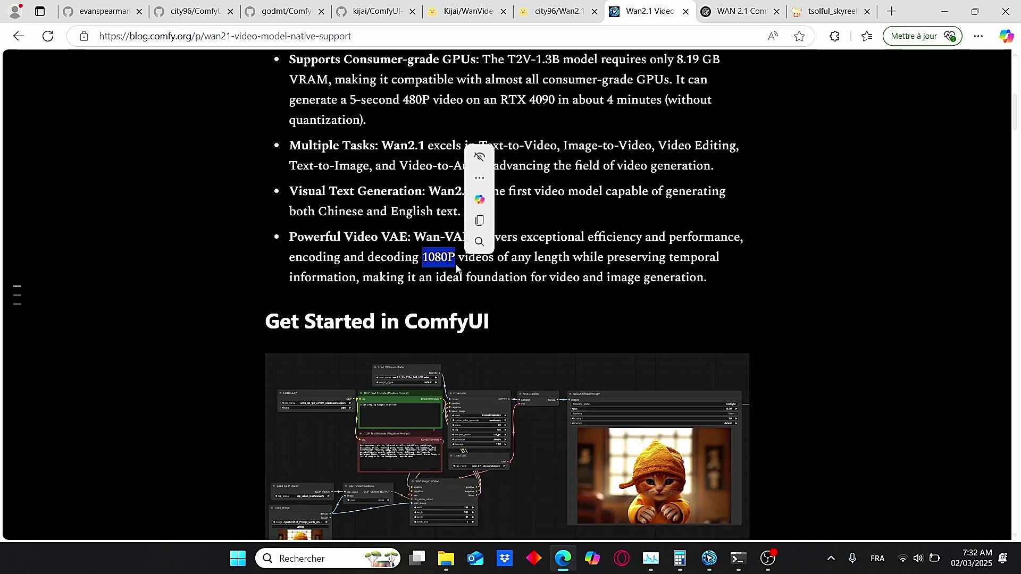
{"action": "left_click_drag", "start_coordinate": [364, 278], "coordinate": [704, 276]}
{"action": "scroll", "coordinate": [614, 262], "scroll_direction": "down", "scroll_amount": 5}
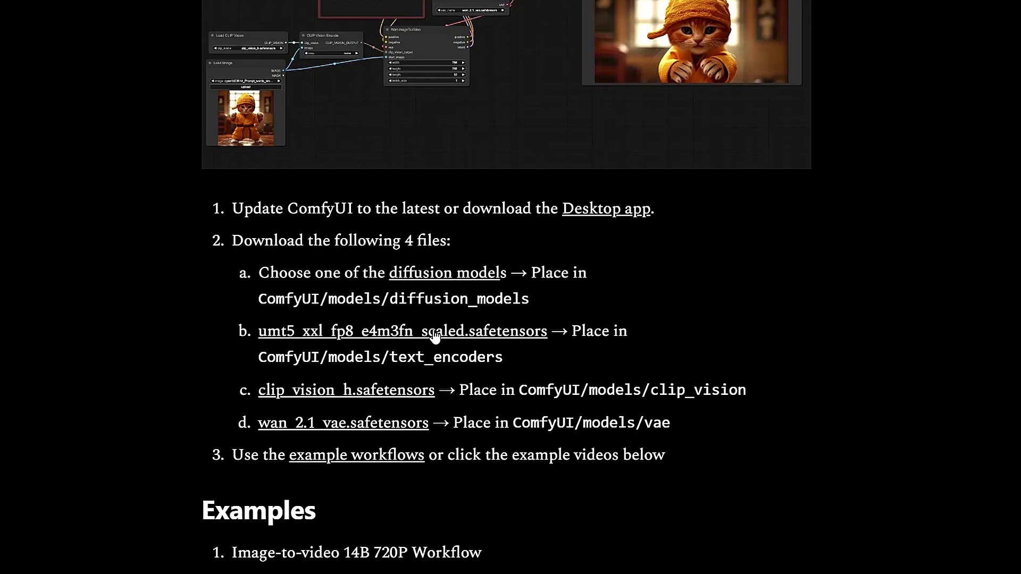
{"action": "scroll", "coordinate": [490, 336], "scroll_direction": "down", "scroll_amount": 2}
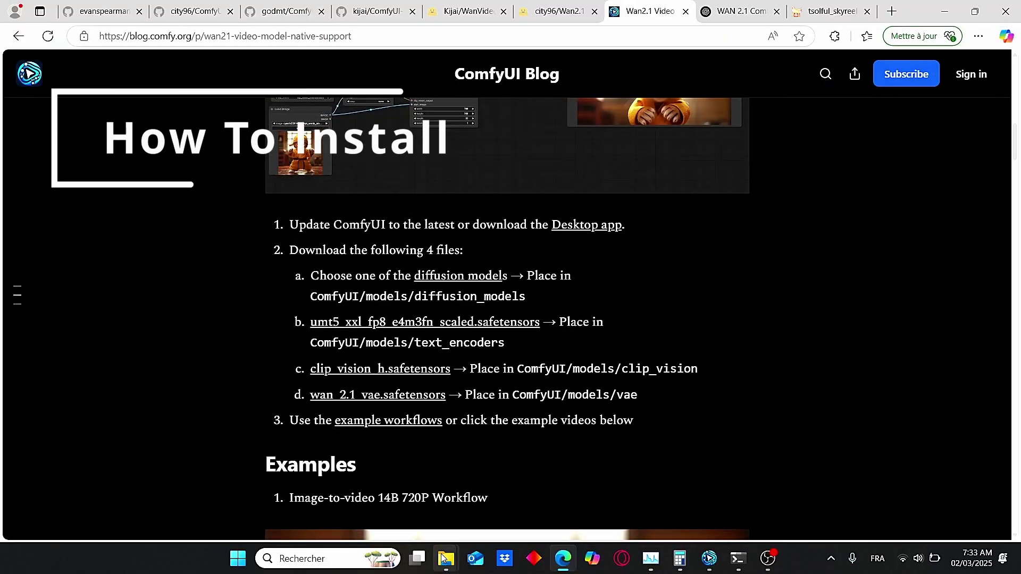
Switch to File Explorer and show the downloaded wan folder beside the ComfyUI models folder
{"action": "mouse_move", "coordinate": [446, 559]}
{"action": "left_click", "coordinate": [444, 495]}
{"action": "left_click_drag", "start_coordinate": [325, 13], "coordinate": [799, 61]}
{"action": "mouse_move", "coordinate": [445, 558]}
{"action": "left_click", "coordinate": [378, 481]}
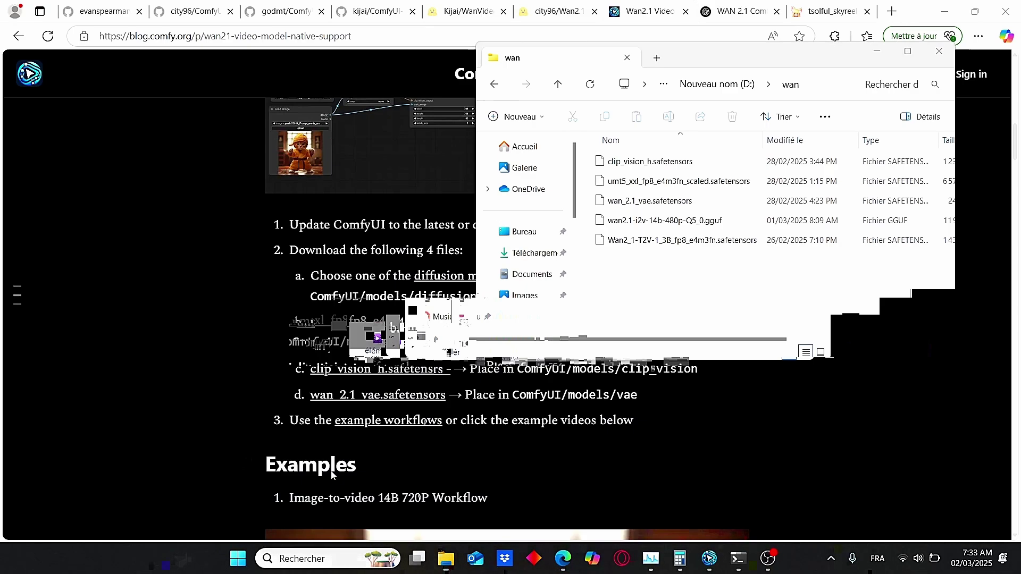
{"action": "left_click", "coordinate": [309, 103]}
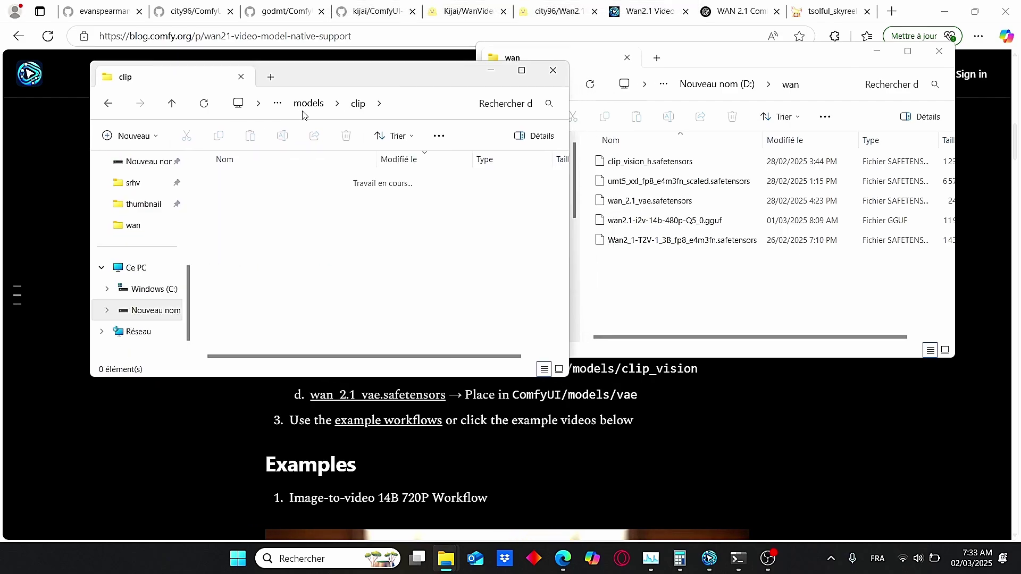
{"action": "left_click", "coordinate": [705, 309]}
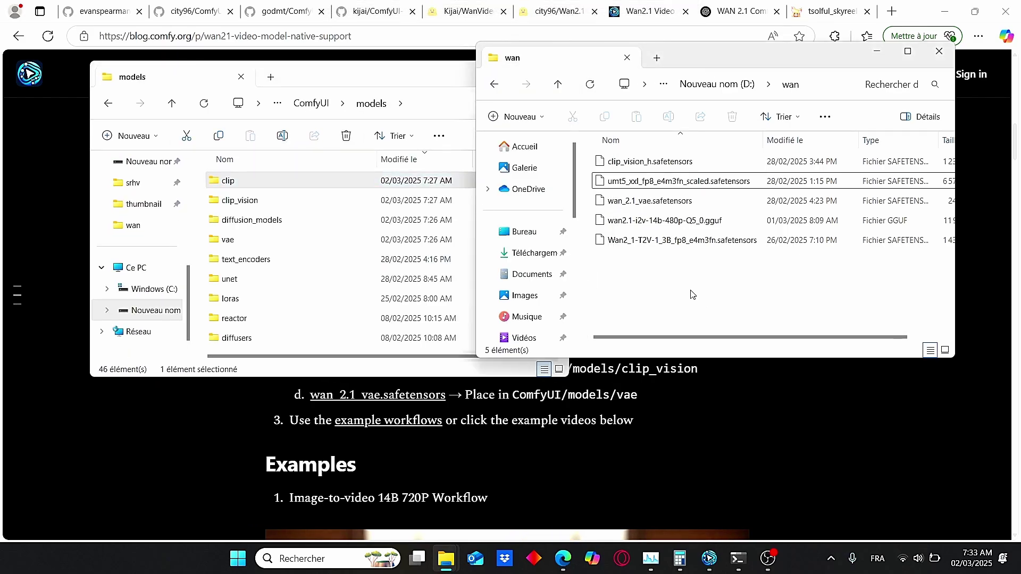
Move clip_vision_h.safetensors from the wan folder into the ComfyUI models/clip_vision folder
{"action": "left_click", "coordinate": [682, 161]}
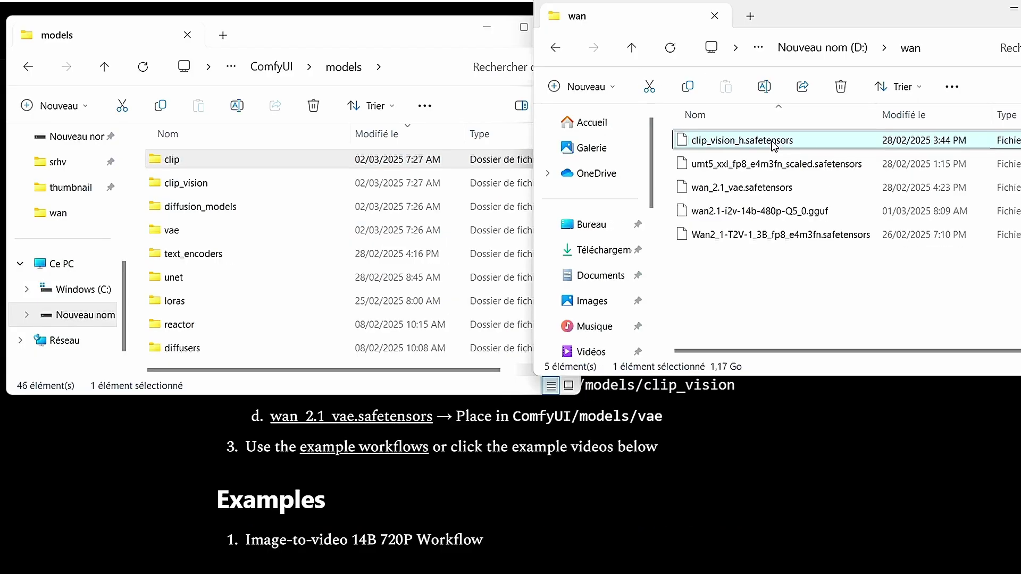
{"action": "key", "text": "ctrl+c"}
{"action": "left_click", "coordinate": [362, 188]}
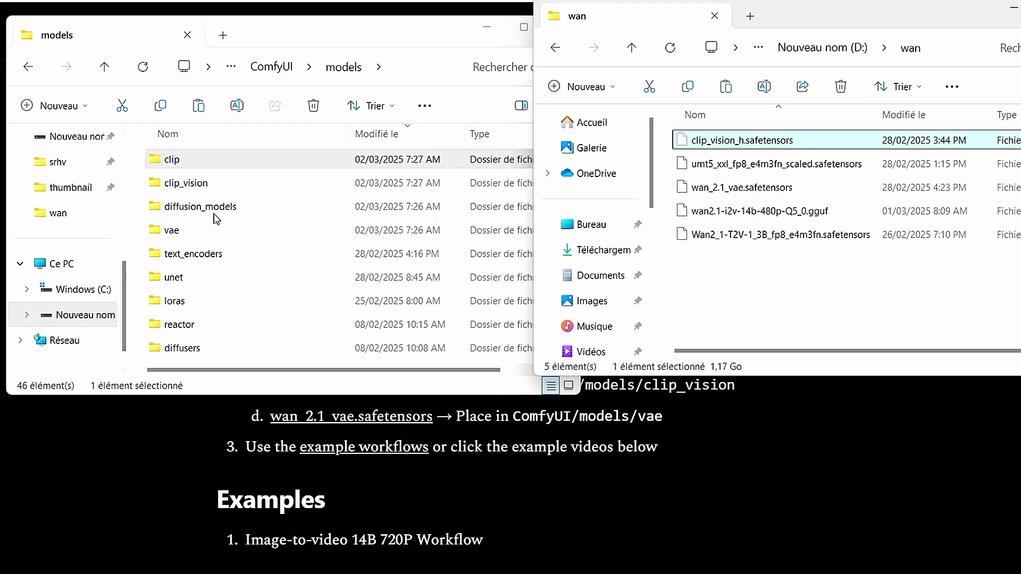
{"action": "double_click", "coordinate": [195, 183]}
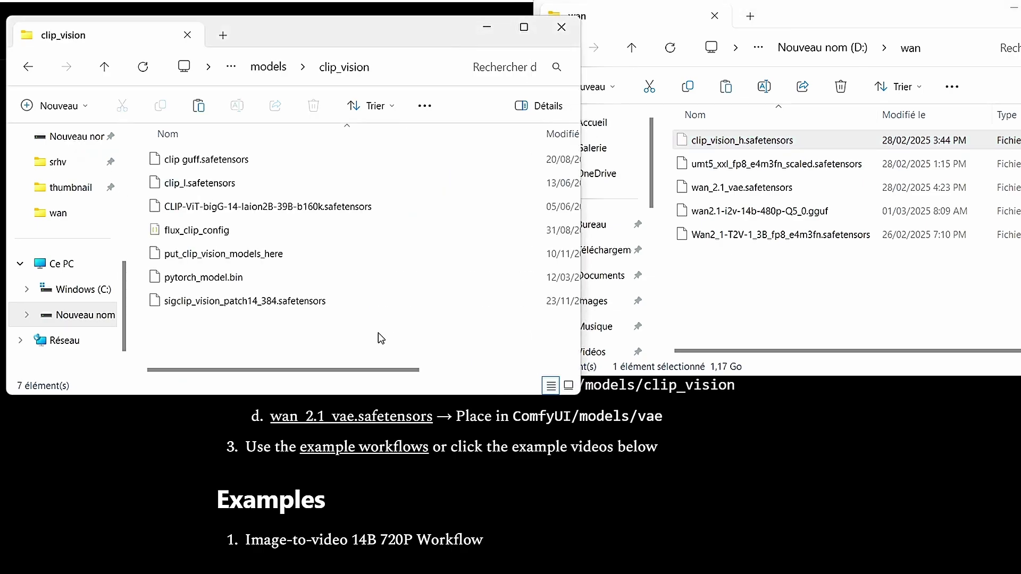
{"action": "key", "text": "ctrl+v"}
{"action": "left_click", "coordinate": [400, 350]}
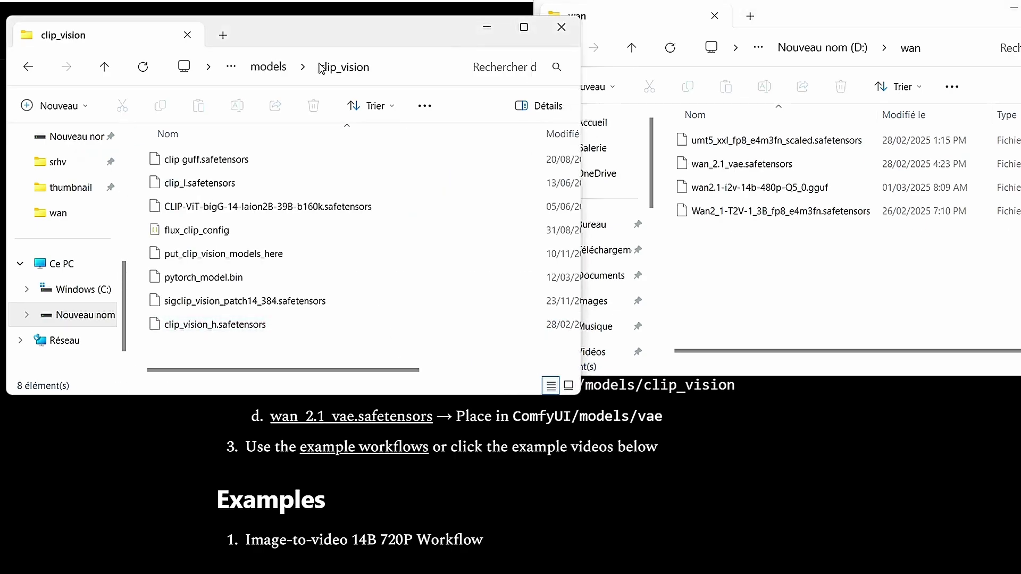
Move wan_2.1_vae.safetensors from the wan folder into the ComfyUI models/vae folder
{"action": "left_click", "coordinate": [272, 71]}
{"action": "left_click", "coordinate": [739, 166]}
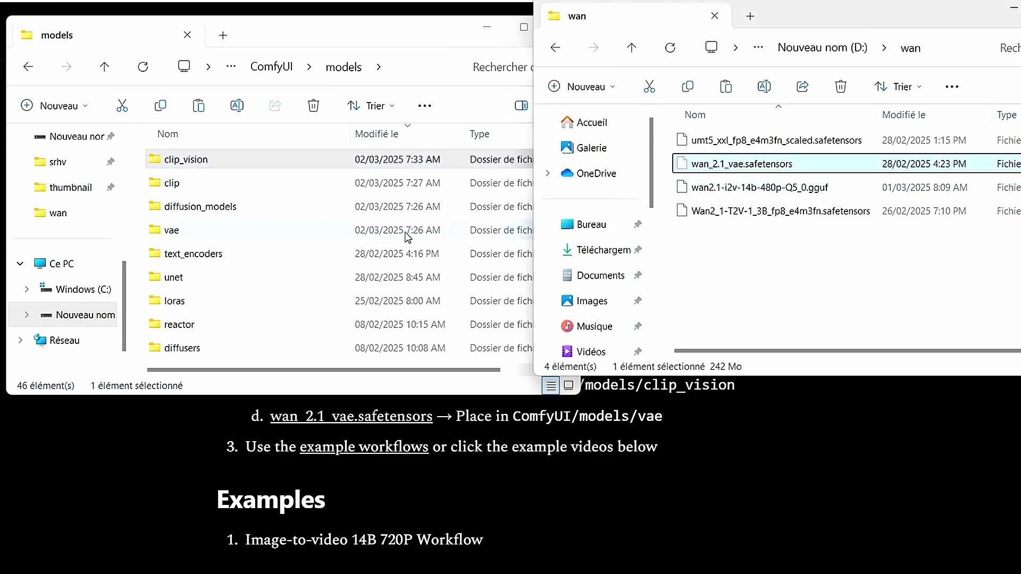
{"action": "double_click", "coordinate": [290, 234]}
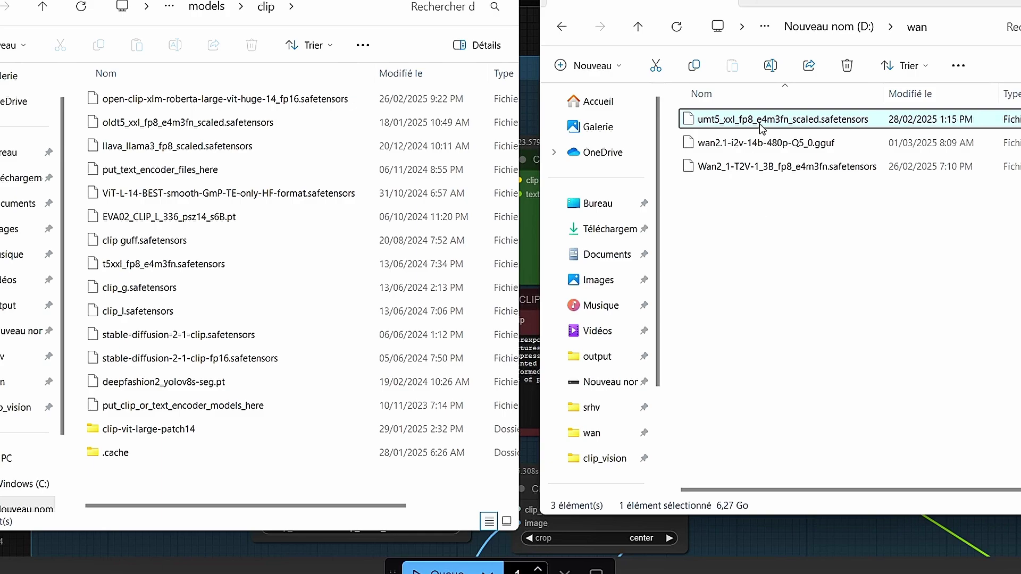
Move umt5_xxl_fp8_e4m3fn_scaled.safetensors from the wan folder into the ComfyUI models/clip folder
{"action": "left_click", "coordinate": [817, 357]}
{"action": "left_click", "coordinate": [833, 118]}
{"action": "key", "text": "ctrl+c"}
{"action": "left_click", "coordinate": [295, 473]}
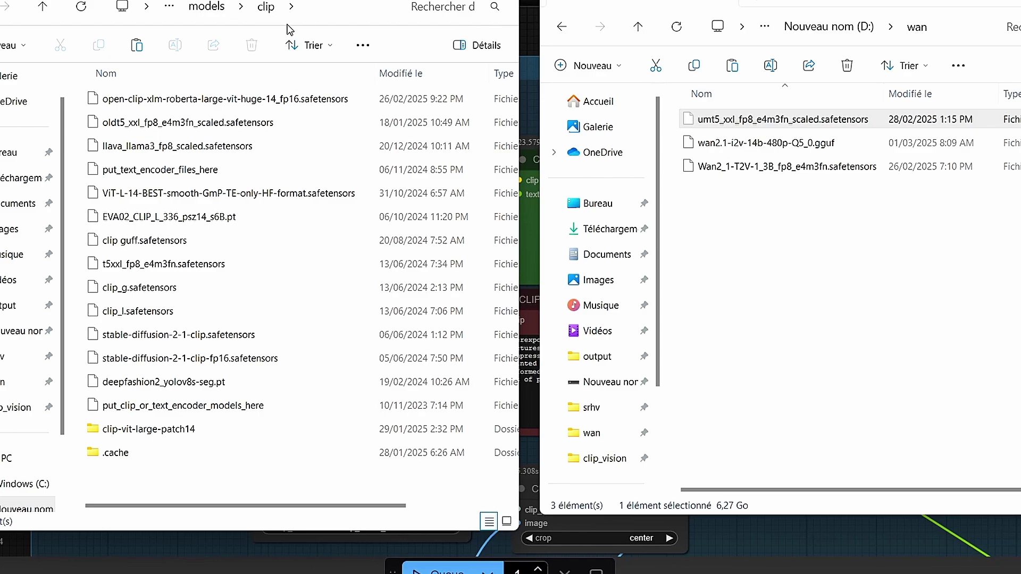
{"action": "key", "text": "ctrl+v"}
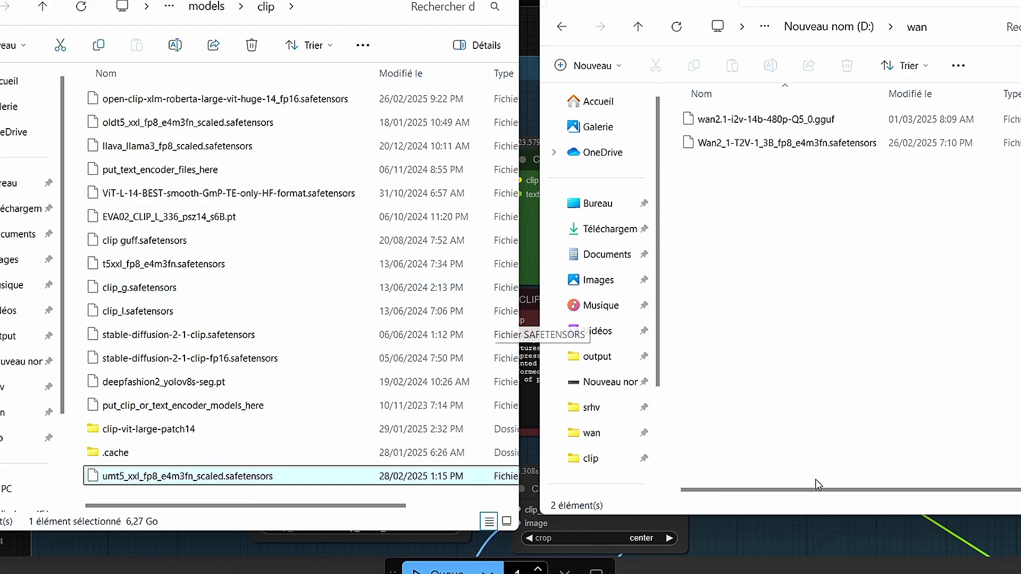
Move Wan2_1-T2V-1_3B_fp8_e4m3fn.safetensors from the wan folder into the ComfyUI models/diffusion_models folder
{"action": "left_click", "coordinate": [837, 162]}
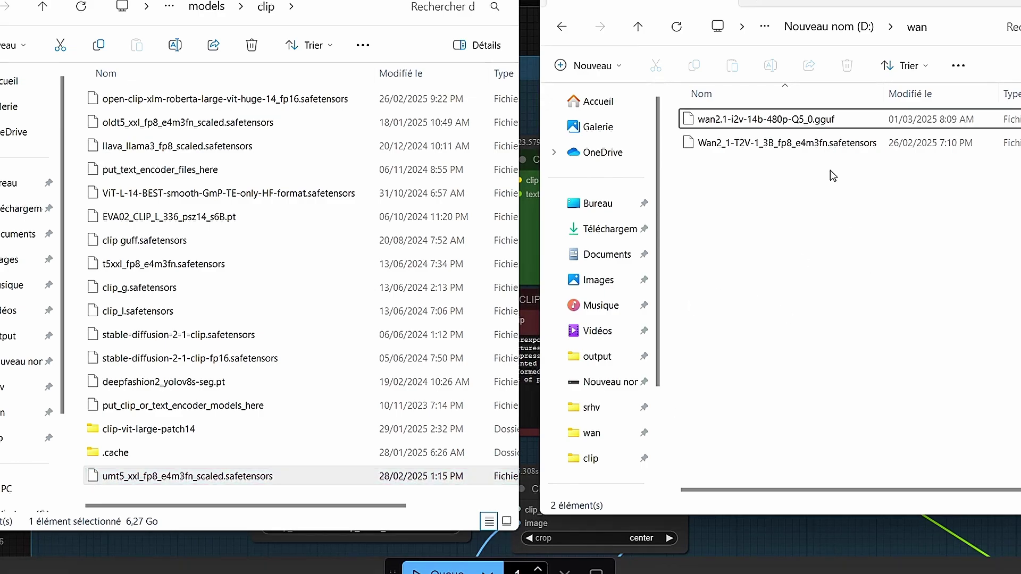
{"action": "left_click", "coordinate": [798, 124]}
{"action": "left_click", "coordinate": [218, 7]}
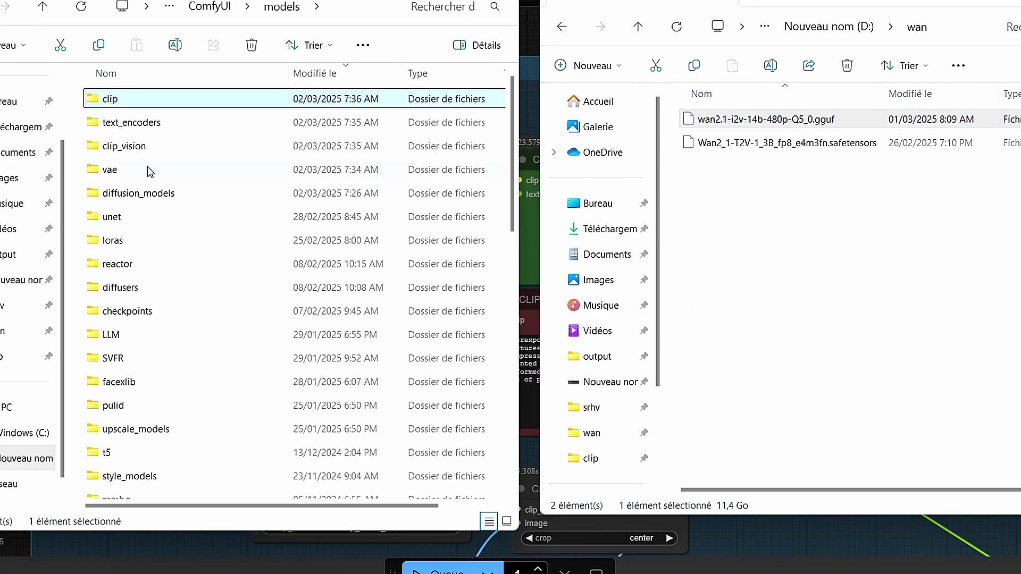
{"action": "double_click", "coordinate": [171, 204]}
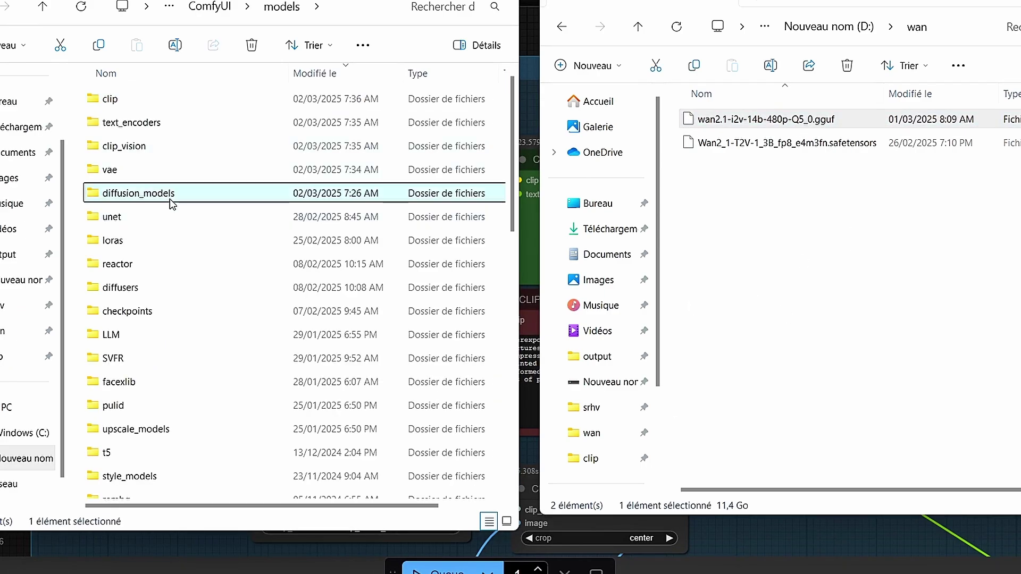
{"action": "left_click", "coordinate": [959, 283]}
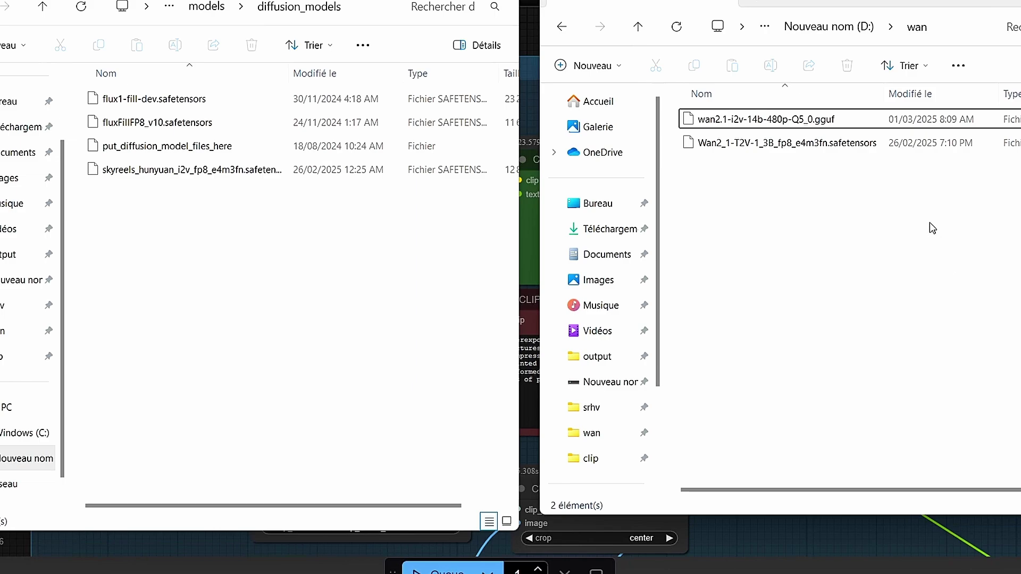
{"action": "left_click", "coordinate": [774, 142]}
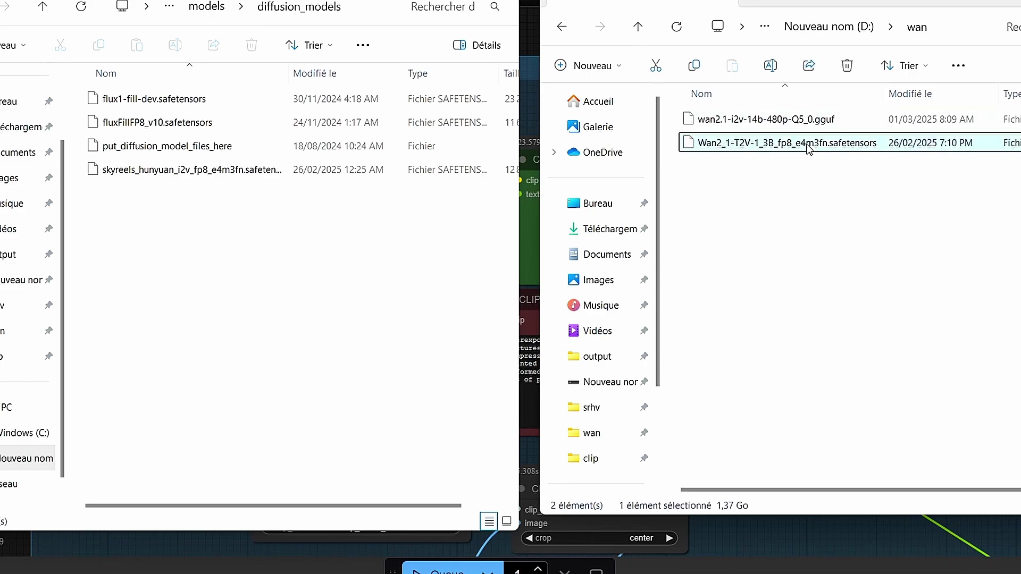
{"action": "key", "text": "ctrl+c"}
{"action": "left_click", "coordinate": [288, 238]}
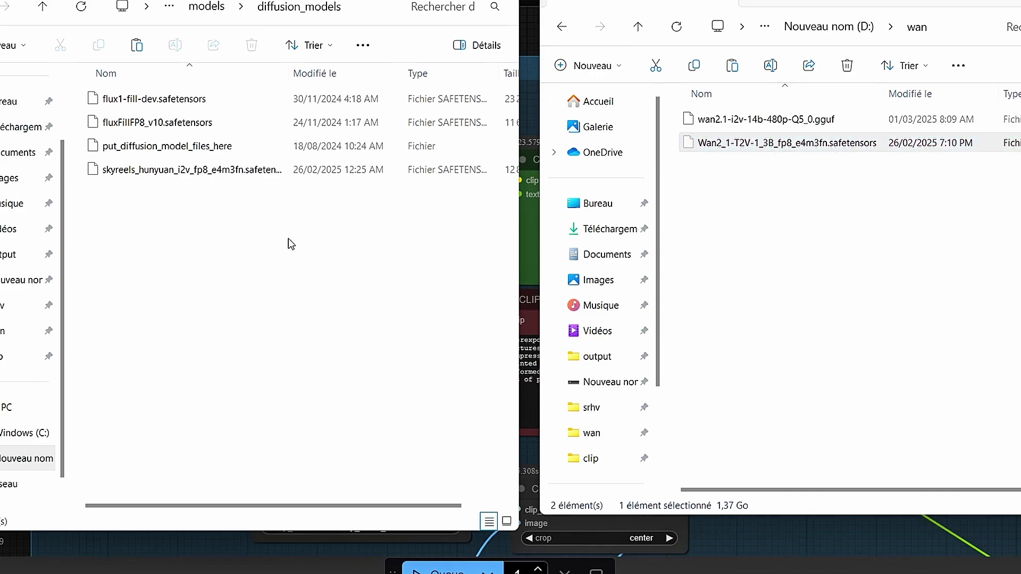
{"action": "key", "text": "ctrl+v"}
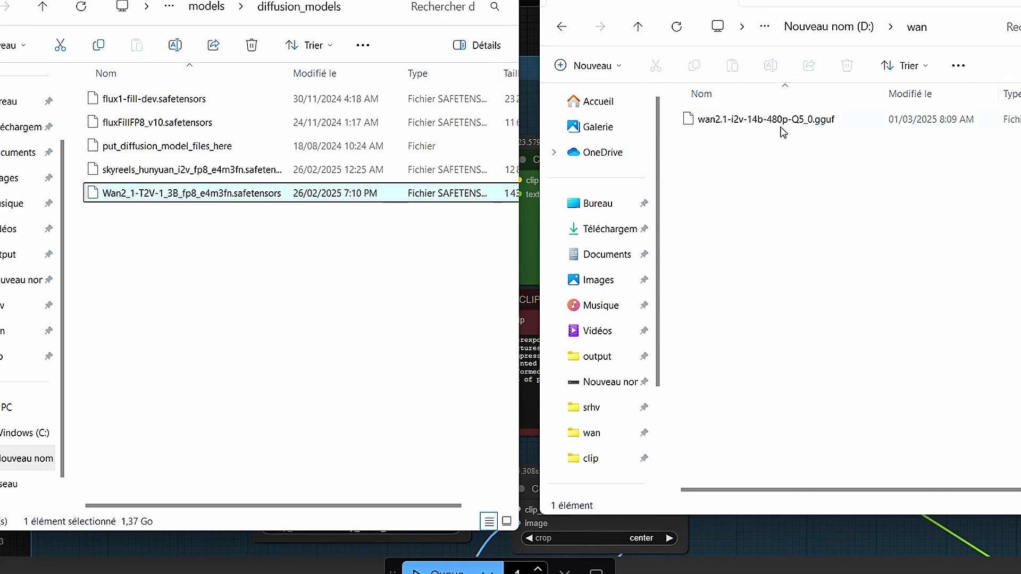
Move wan2.1-i2v-14b-480p-Q5_0.gguf from the wan folder into the ComfyUI models/unet folder and close both folder windows
{"action": "left_click", "coordinate": [840, 267]}
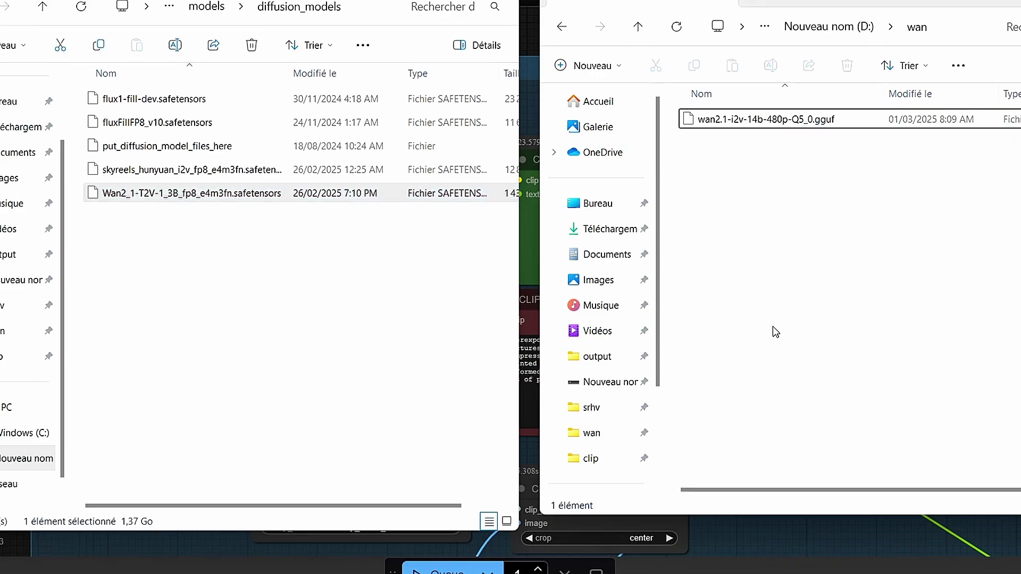
{"action": "left_click", "coordinate": [779, 121]}
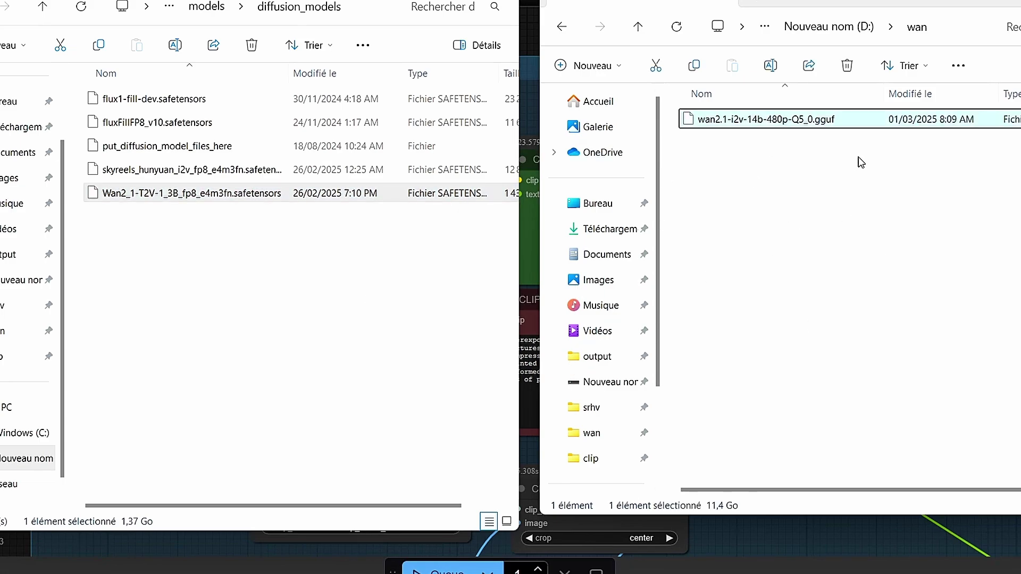
{"action": "left_click", "coordinate": [869, 251]}
{"action": "left_click", "coordinate": [780, 120]}
{"action": "key", "text": "ctrl+c"}
{"action": "left_click", "coordinate": [208, 7]}
{"action": "key", "text": "d"}
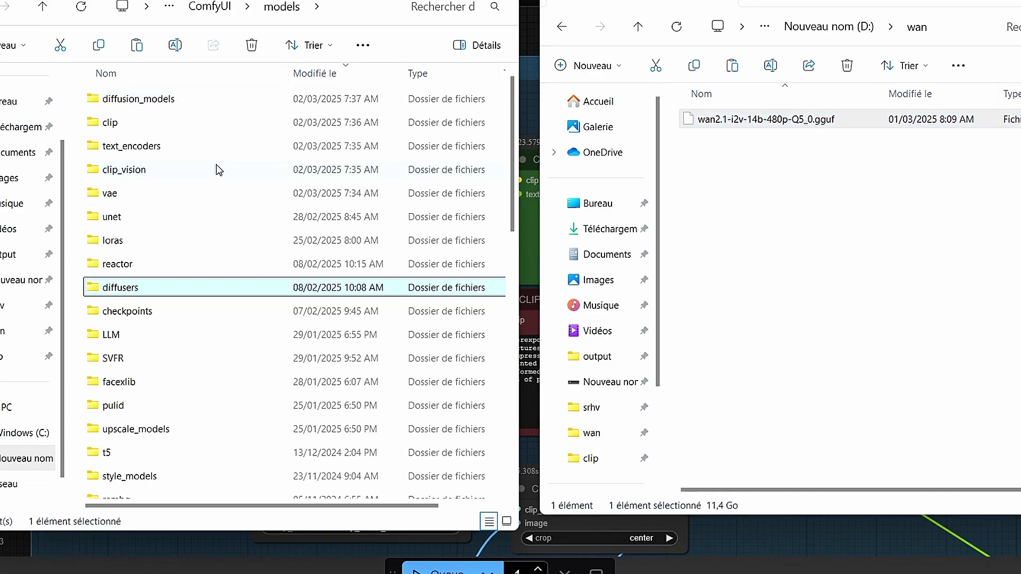
{"action": "key", "text": "u"}
{"action": "key", "text": "u"}
{"action": "key", "text": "u"}
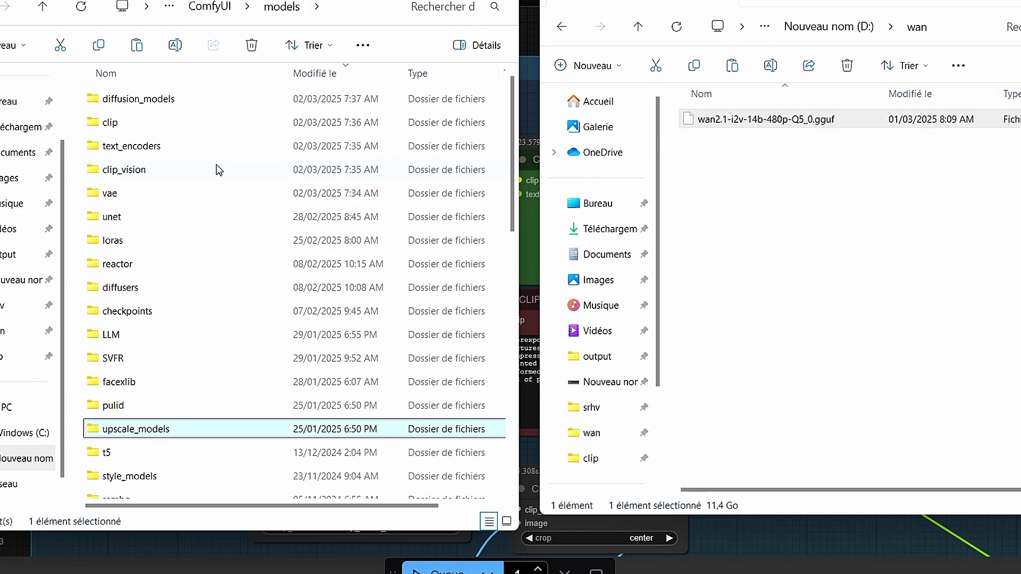
{"action": "double_click", "coordinate": [233, 96]}
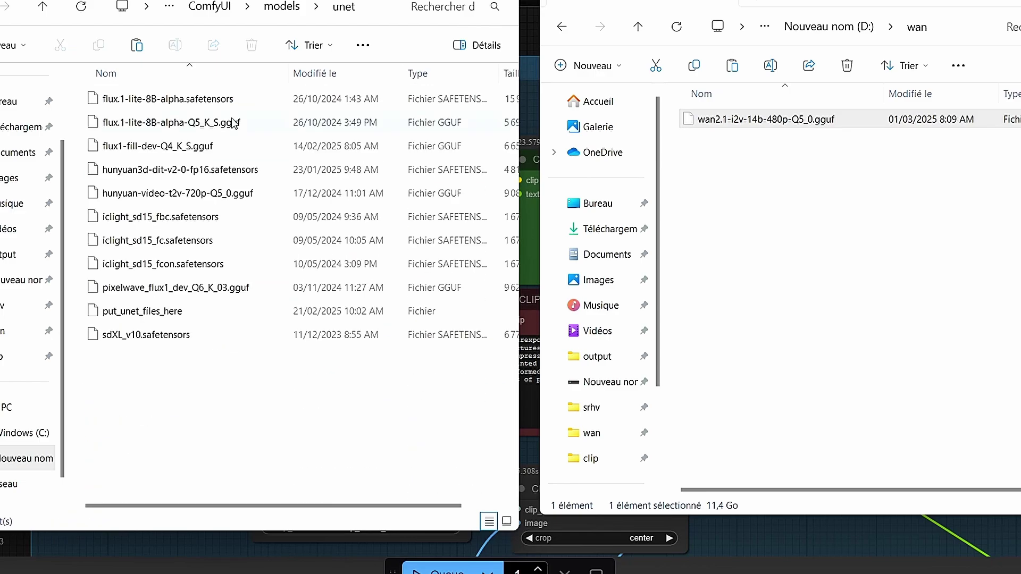
{"action": "left_click", "coordinate": [282, 400]}
{"action": "key", "text": "ctrl+v"}
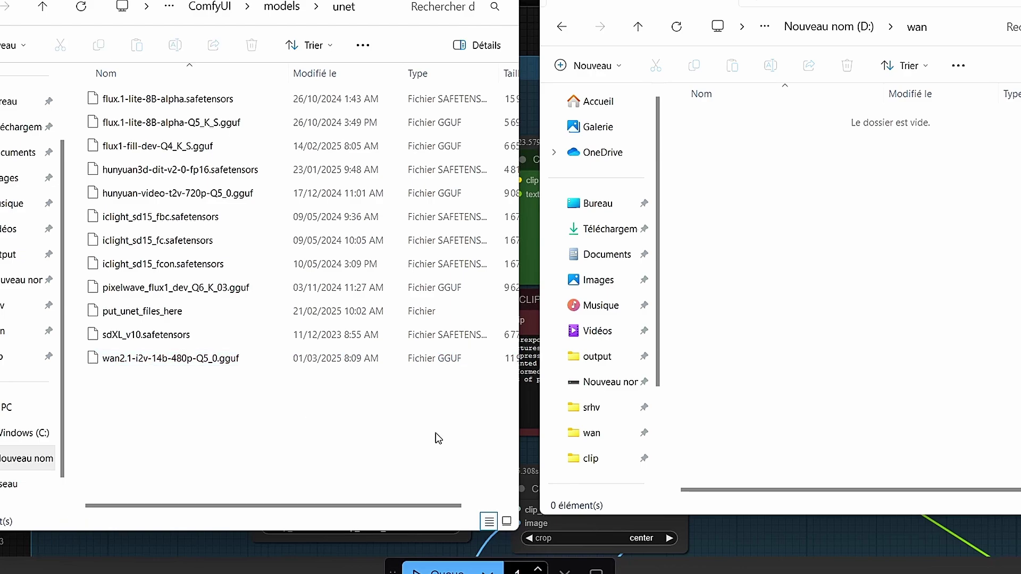
{"action": "key", "text": "alt+F4"}
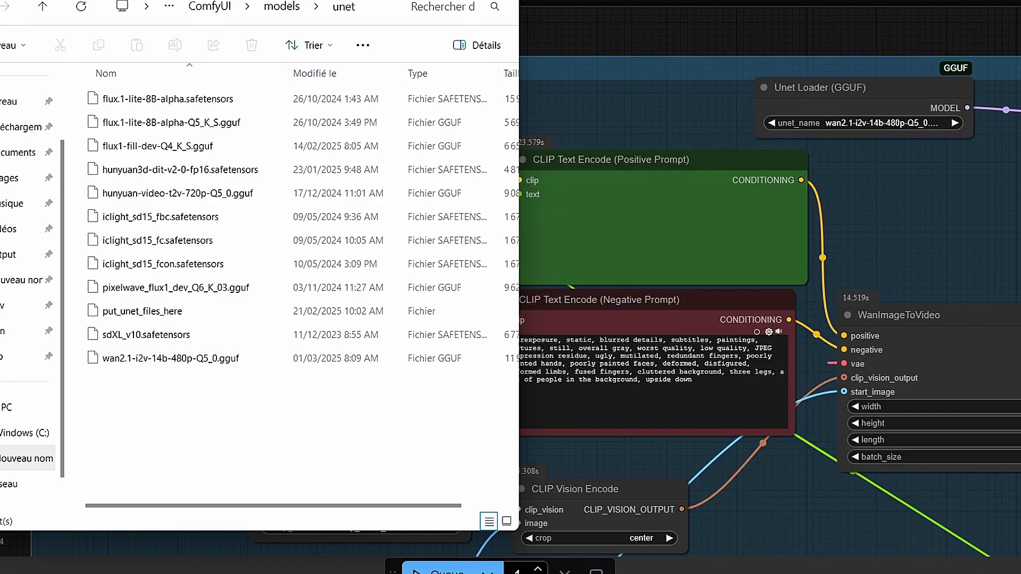
{"action": "key", "text": "alt+F4"}
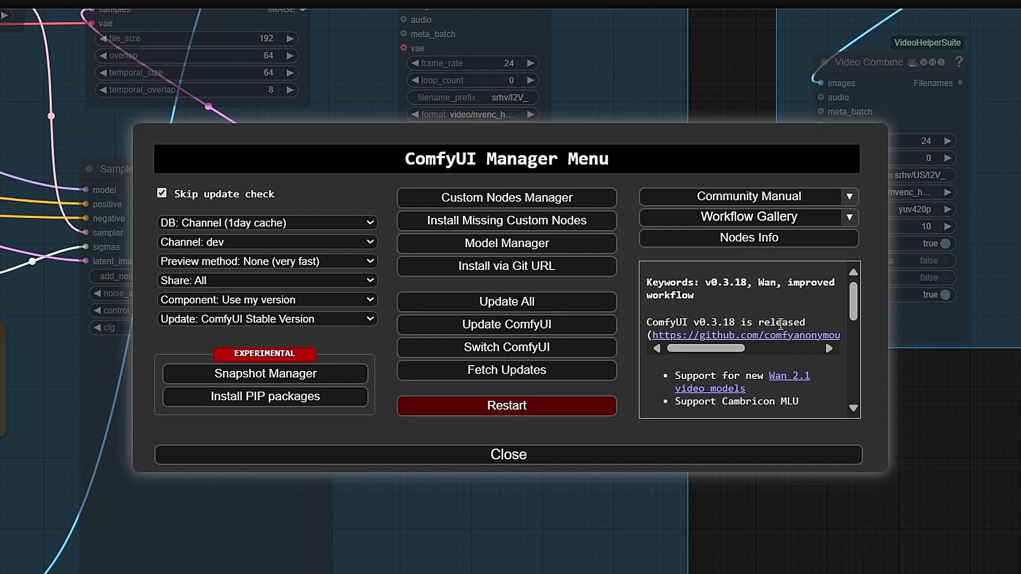
Check the ComfyUI Manager's release news for Wan 2.1 support and review its update options
{"action": "scroll", "coordinate": [781, 325], "scroll_direction": "down", "scroll_amount": 3}
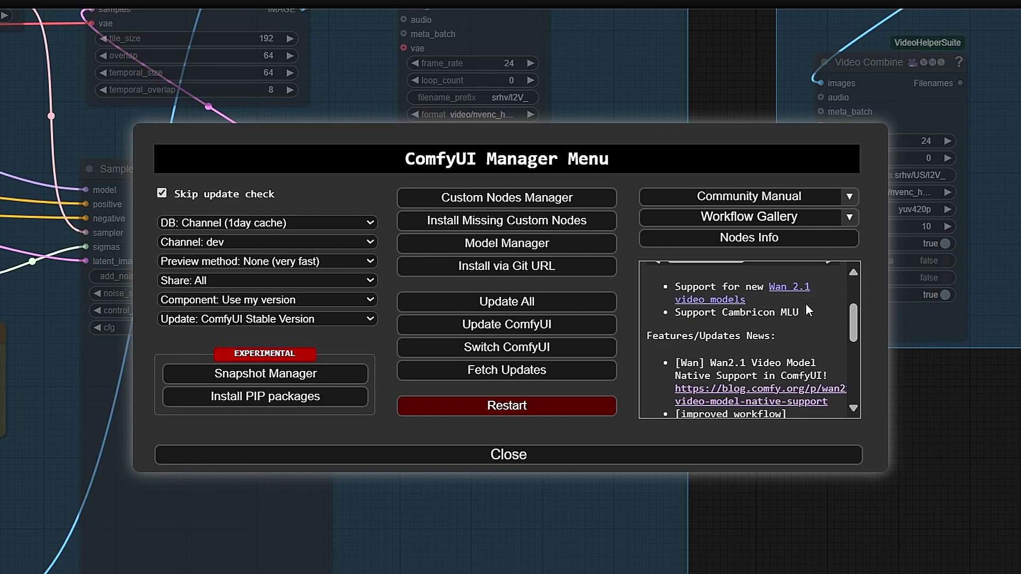
{"action": "scroll", "coordinate": [816, 315], "scroll_direction": "down", "scroll_amount": 3}
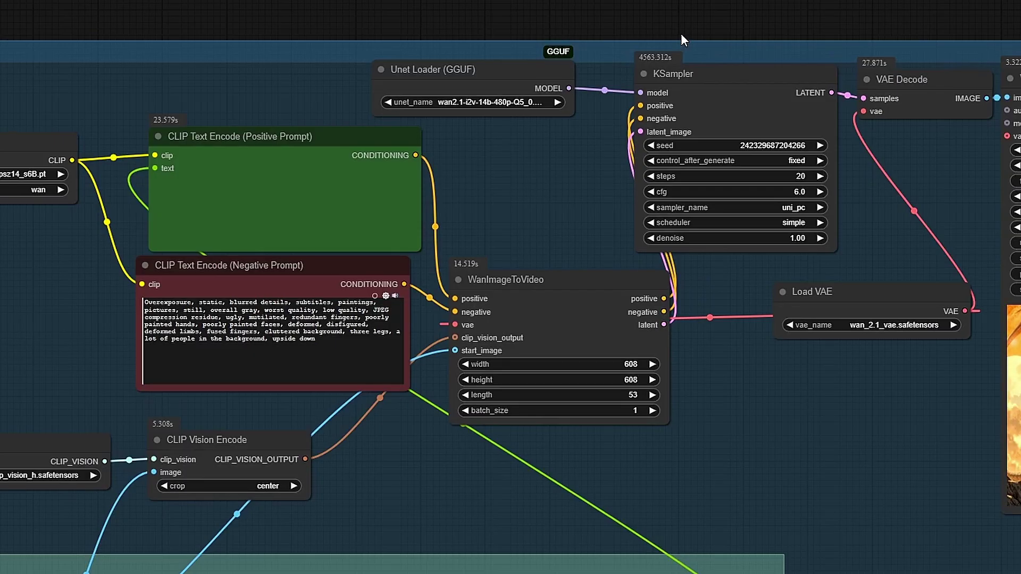
{"action": "scroll", "coordinate": [860, 2], "scroll_direction": "up", "scroll_amount": 2}
{"action": "left_click", "coordinate": [859, 1]}
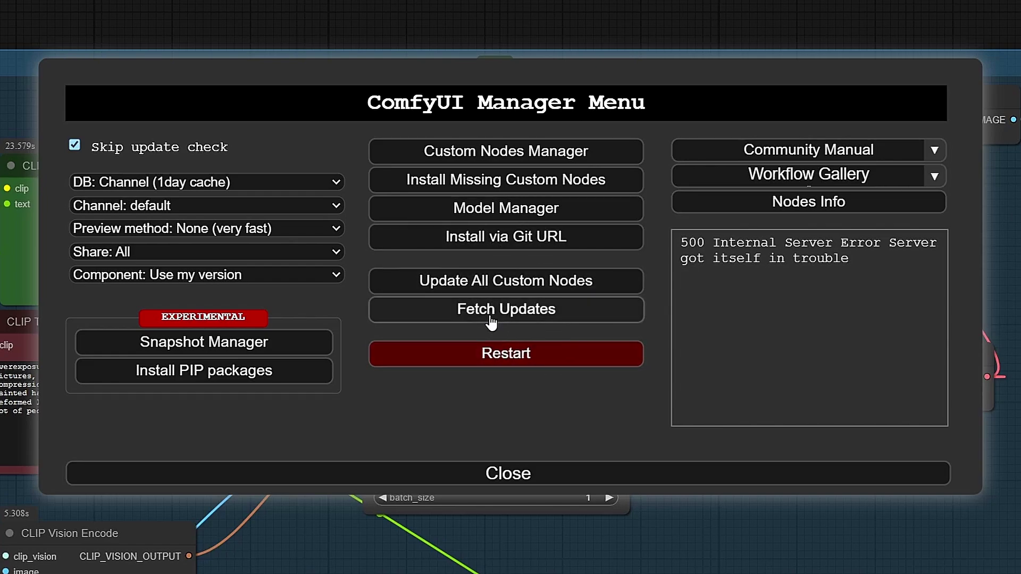
{"action": "left_click", "coordinate": [607, 477]}
Switch to the Wan2.1-I2V-14B-480P-gguf page on Hugging Face and compare the available GGUF quantizations and their file sizes
{"action": "scroll", "coordinate": [655, 427], "scroll_direction": "down", "scroll_amount": 3}
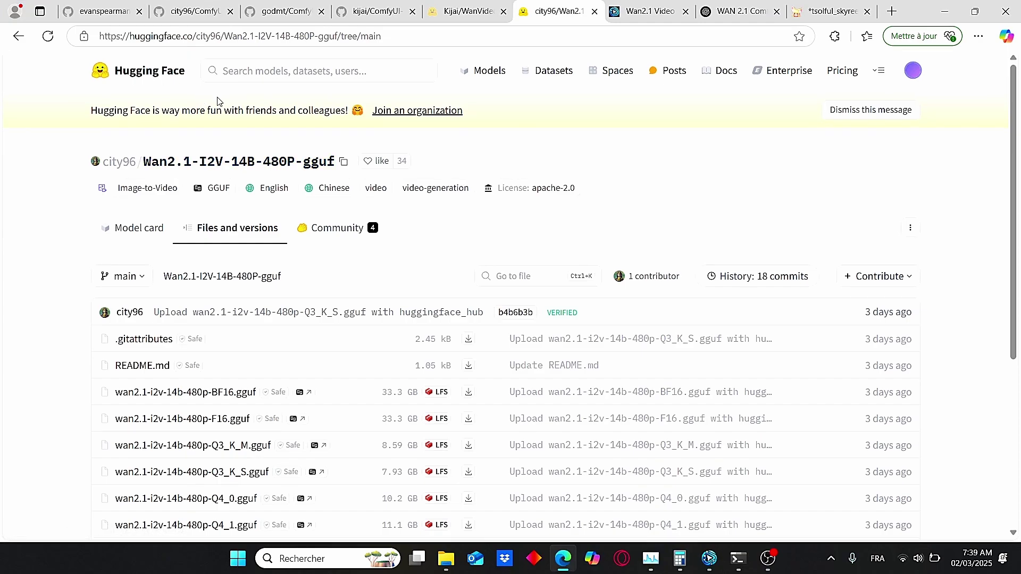
{"action": "scroll", "coordinate": [250, 122], "scroll_direction": "down", "scroll_amount": 1}
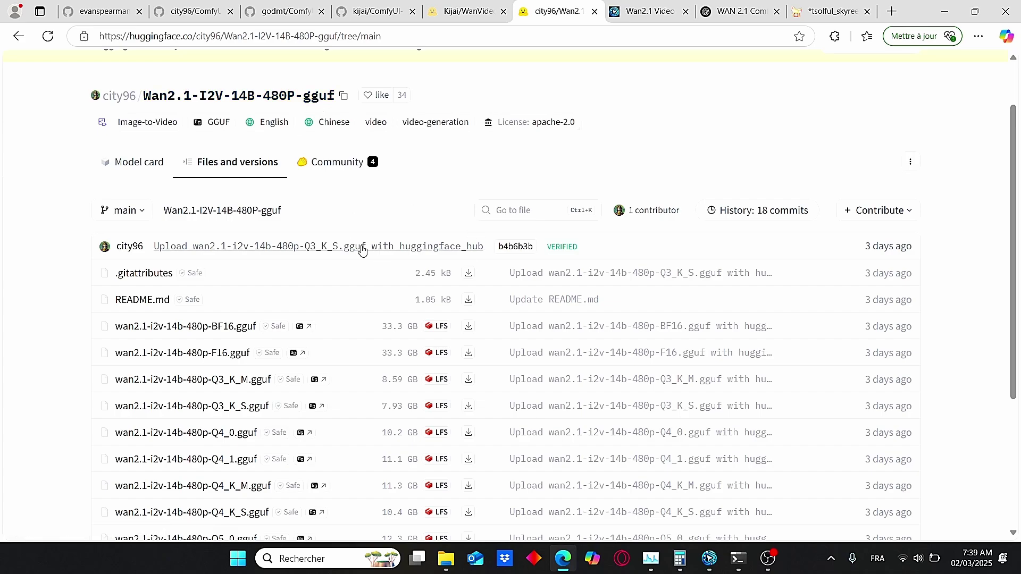
{"action": "scroll", "coordinate": [356, 245], "scroll_direction": "down", "scroll_amount": 2}
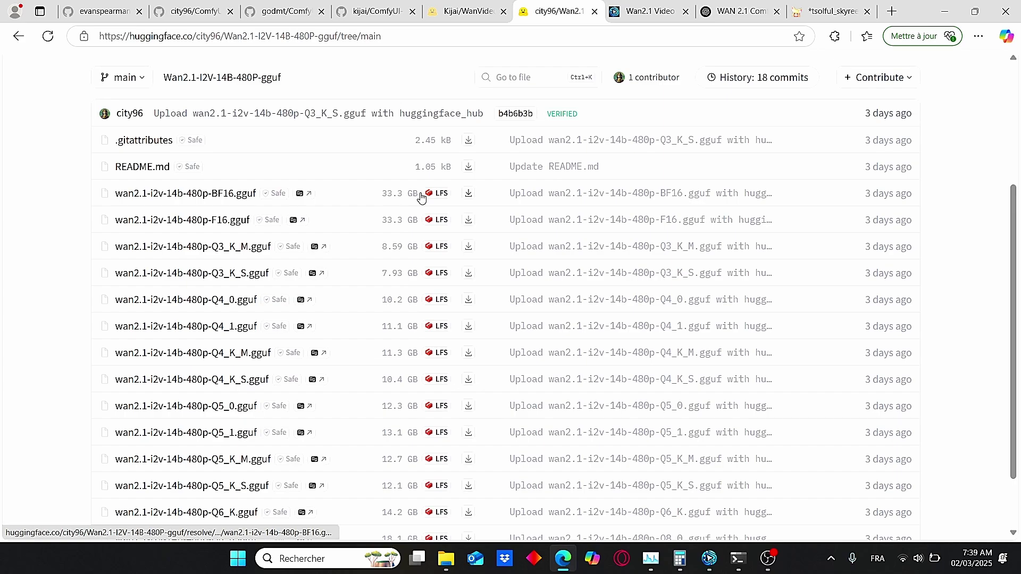
{"action": "scroll", "coordinate": [421, 197], "scroll_direction": "down", "scroll_amount": 1}
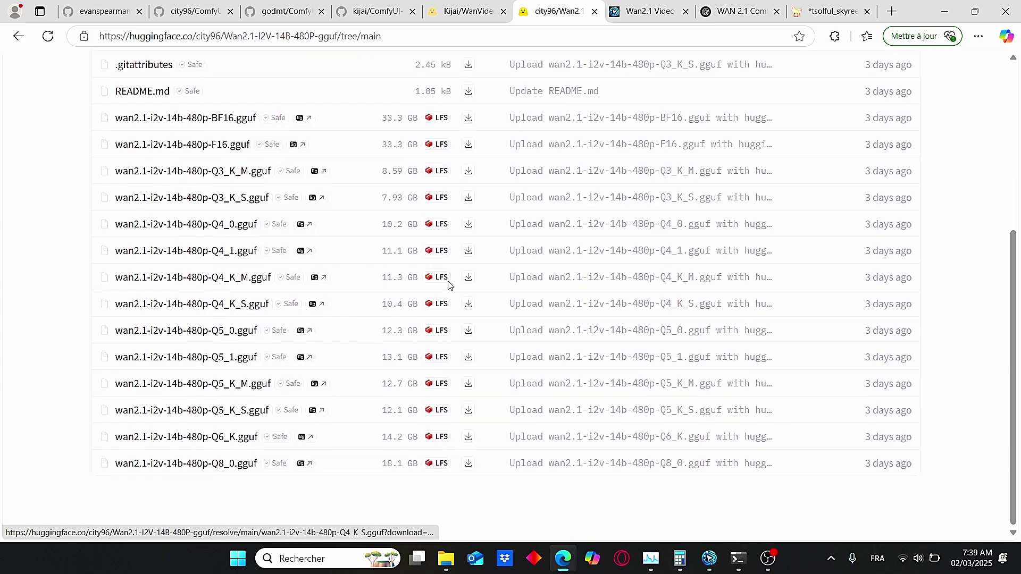
{"action": "scroll", "coordinate": [658, 61], "scroll_direction": "up", "scroll_amount": 3}
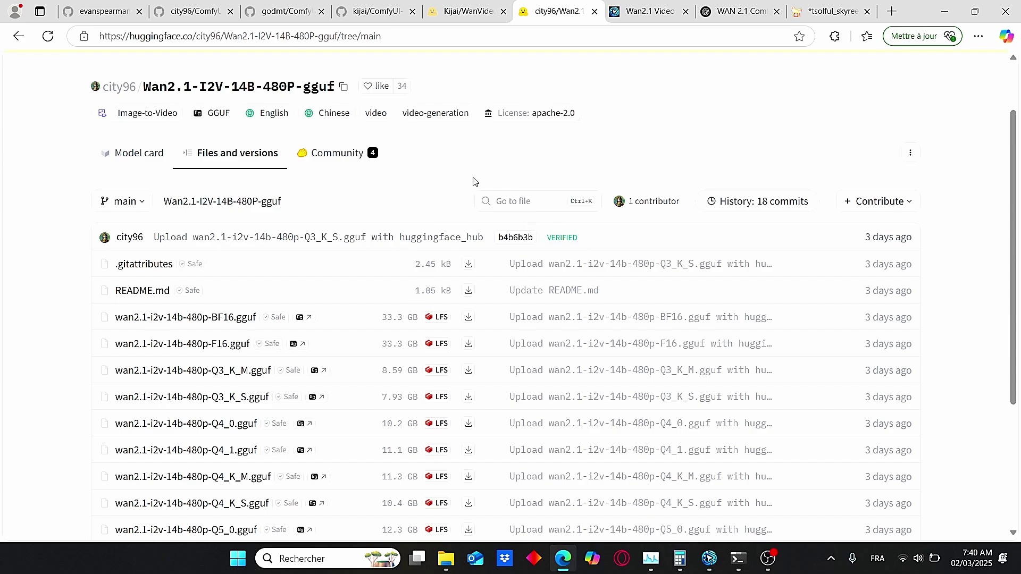
{"action": "scroll", "coordinate": [475, 182], "scroll_direction": "down", "scroll_amount": 3}
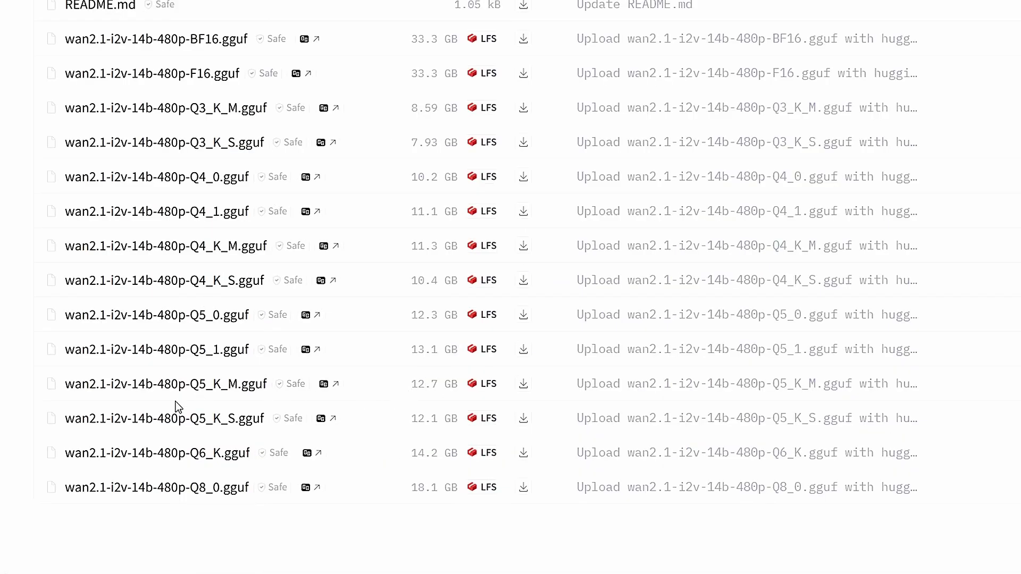
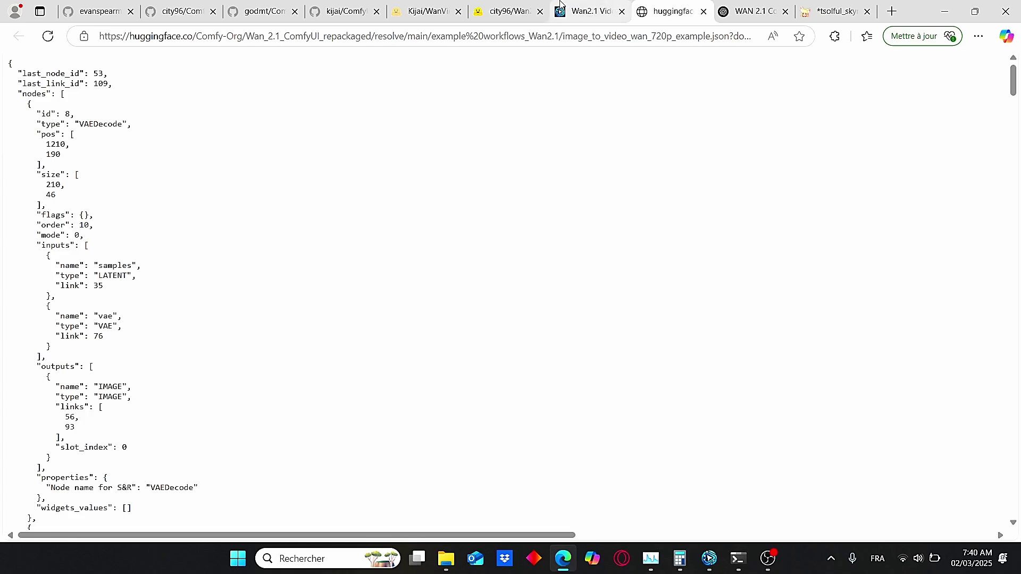
Select the entire JSON text of the image_to_video_wan_720p_example workflow and switch to ComfyUI
{"action": "key", "text": "ctrl+a"}
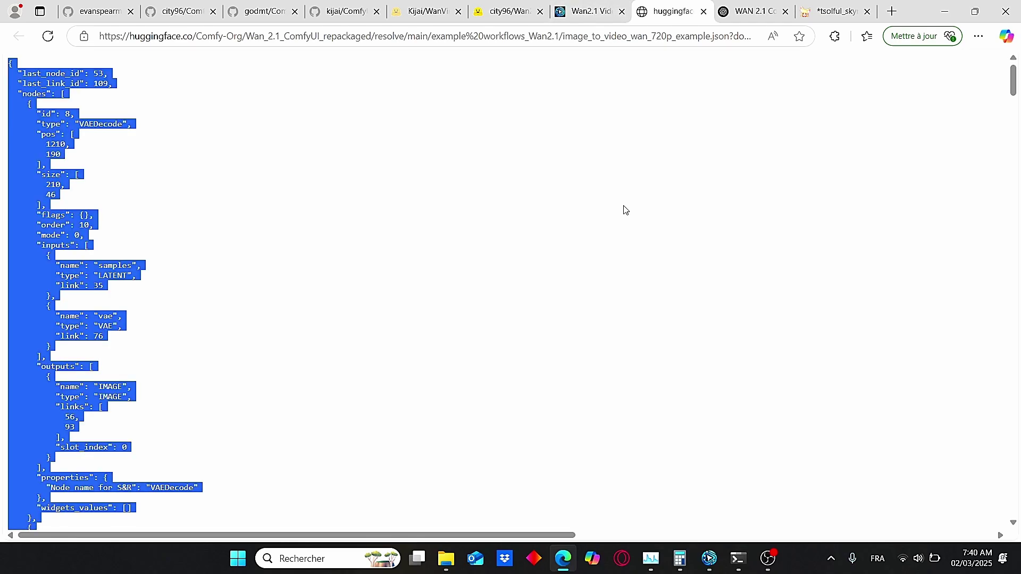
{"action": "left_click", "coordinate": [710, 559]}
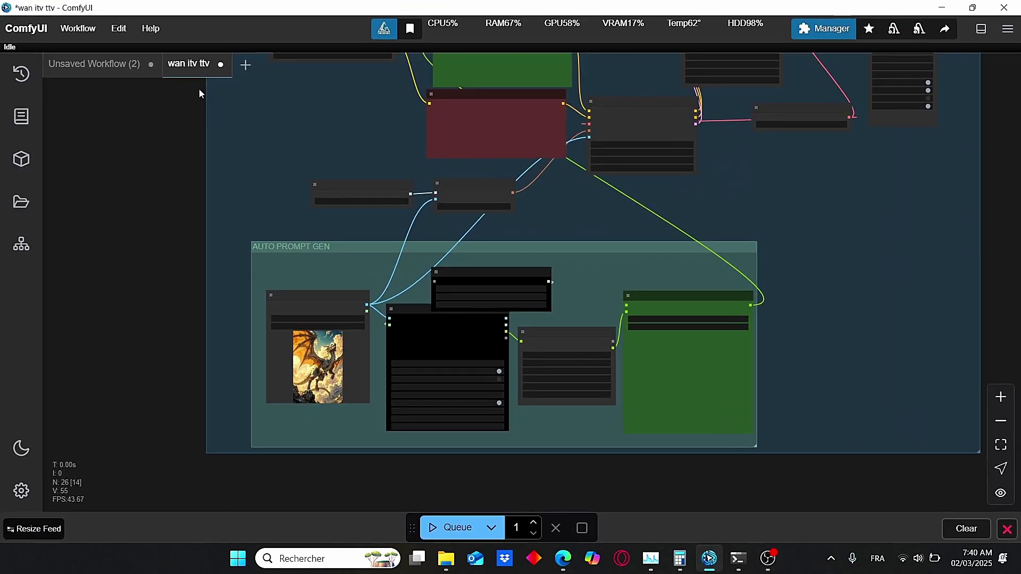
Look over the text to video, img to video and AUTO PROMPT GEN groups of the wan itv ttv workflow
{"action": "scroll", "coordinate": [387, 221], "scroll_direction": "up", "scroll_amount": 1}
{"action": "scroll", "coordinate": [385, 221], "scroll_direction": "down", "scroll_amount": 11}
{"action": "scroll", "coordinate": [357, 78], "scroll_direction": "up", "scroll_amount": 7}
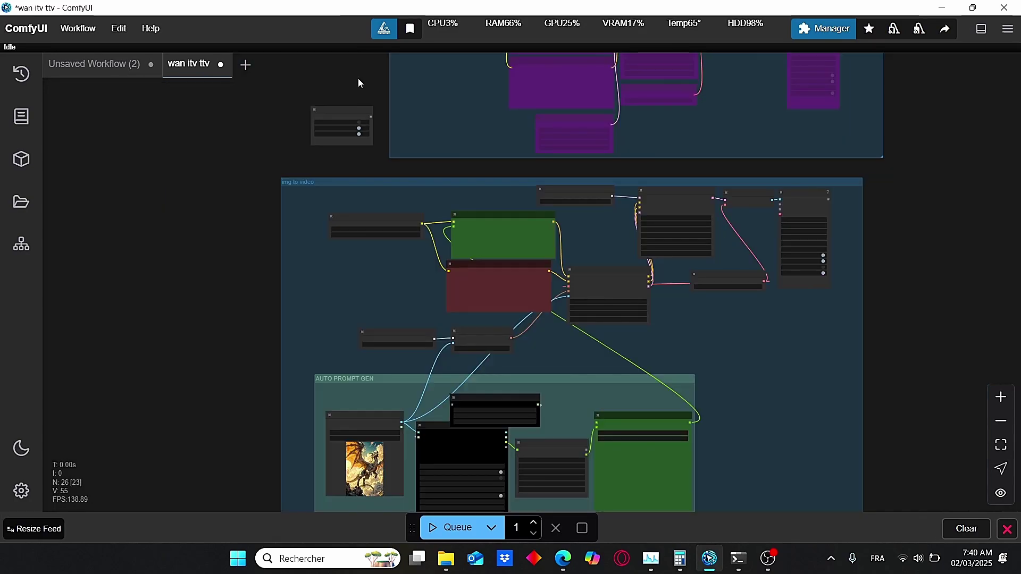
{"action": "left_click_drag", "start_coordinate": [342, 78], "coordinate": [311, 159]}
{"action": "scroll", "coordinate": [365, 191], "scroll_direction": "up", "scroll_amount": 3}
{"action": "scroll", "coordinate": [419, 229], "scroll_direction": "down", "scroll_amount": 2}
{"action": "left_click_drag", "start_coordinate": [416, 220], "coordinate": [451, 107]}
{"action": "scroll", "coordinate": [469, 183], "scroll_direction": "up", "scroll_amount": 2}
{"action": "left_click_drag", "start_coordinate": [377, 127], "coordinate": [345, 399]}
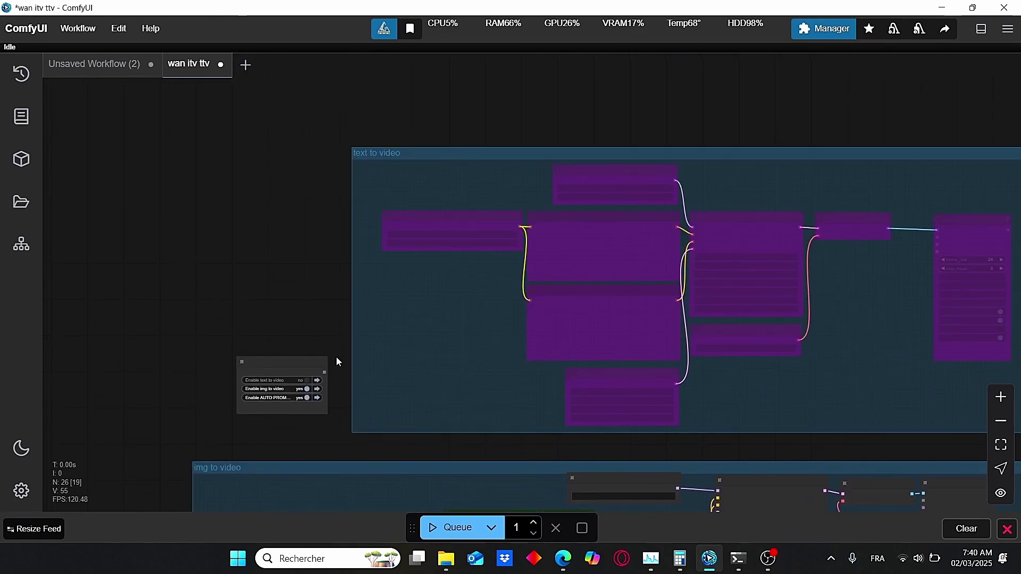
{"action": "left_click_drag", "start_coordinate": [364, 444], "coordinate": [420, 35]}
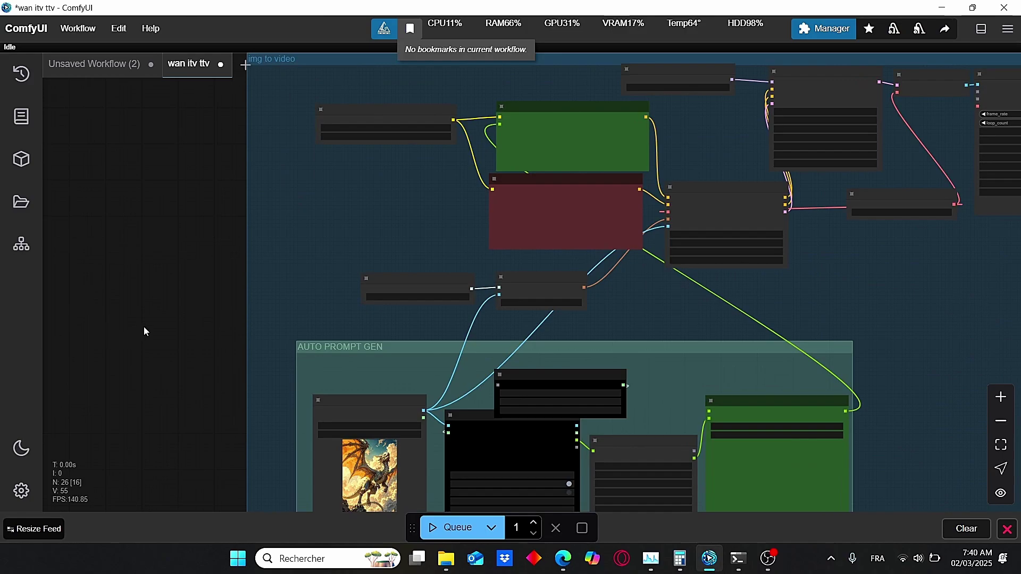
{"action": "left_click_drag", "start_coordinate": [141, 330], "coordinate": [149, 156]}
{"action": "scroll", "coordinate": [149, 157], "scroll_direction": "up", "scroll_amount": 3}
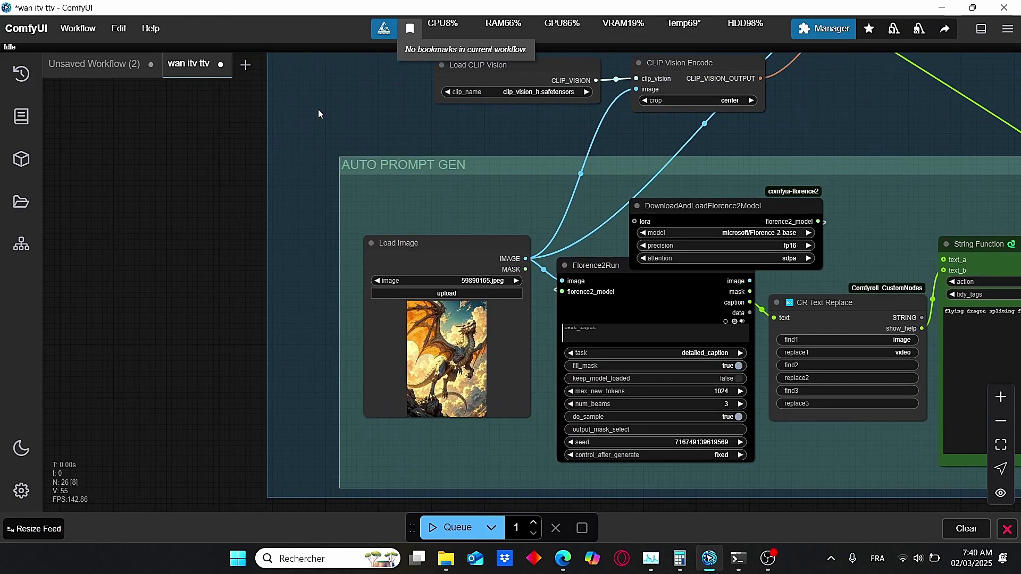
Close Unsaved Workflow (2) without saving its changes
{"action": "left_click", "coordinate": [151, 65]}
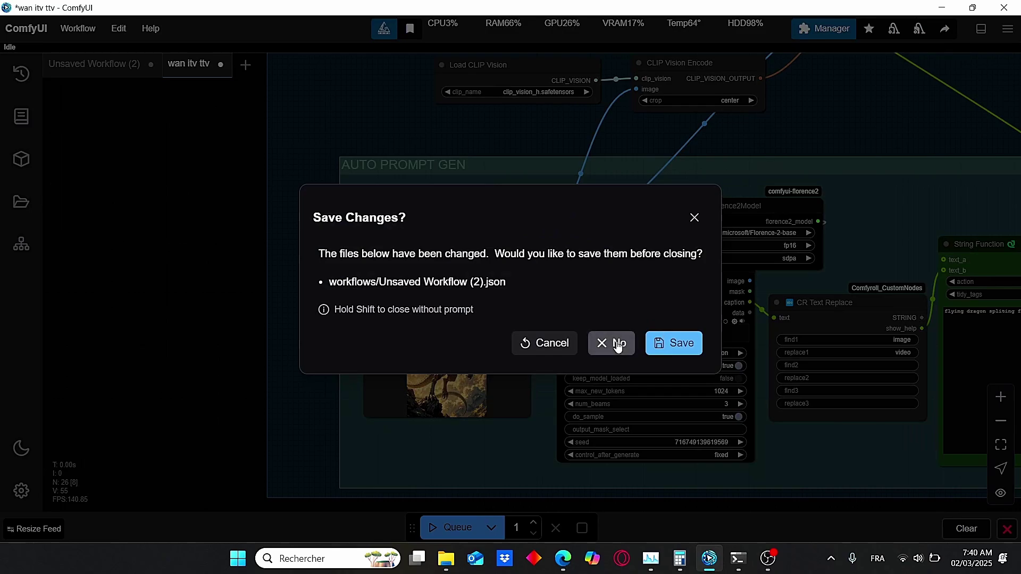
{"action": "left_click", "coordinate": [617, 344]}
{"action": "scroll", "coordinate": [685, 175], "scroll_direction": "down", "scroll_amount": 3}
{"action": "scroll", "coordinate": [306, 205], "scroll_direction": "down", "scroll_amount": 3}
{"action": "scroll", "coordinate": [371, 416], "scroll_direction": "up", "scroll_amount": 5}
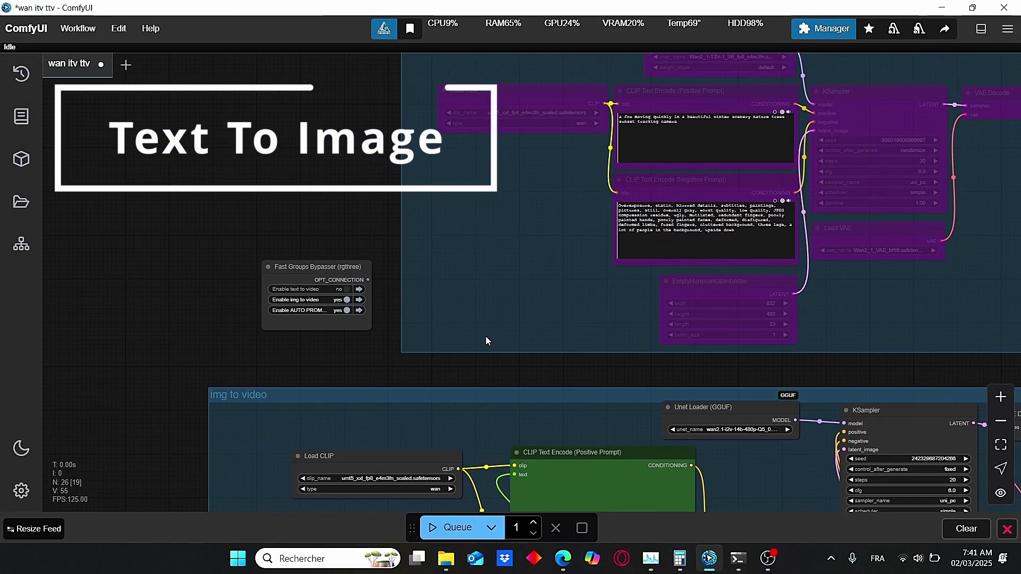
Examine the text to video group, checking the clip_name and type of the Load CLIP node
{"action": "scroll", "coordinate": [508, 238], "scroll_direction": "down", "scroll_amount": 1}
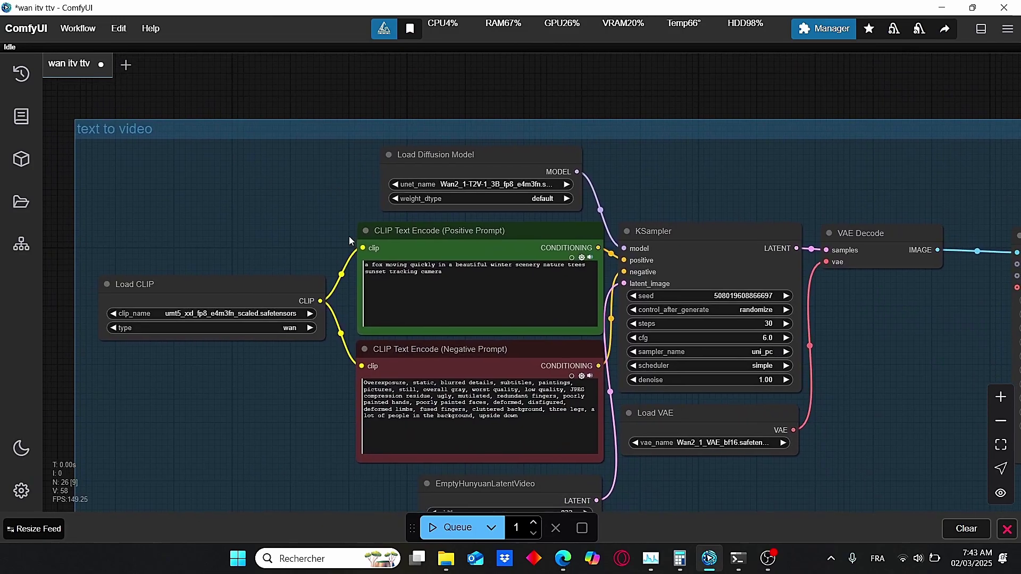
{"action": "left_click_drag", "start_coordinate": [742, 475], "coordinate": [725, 452]}
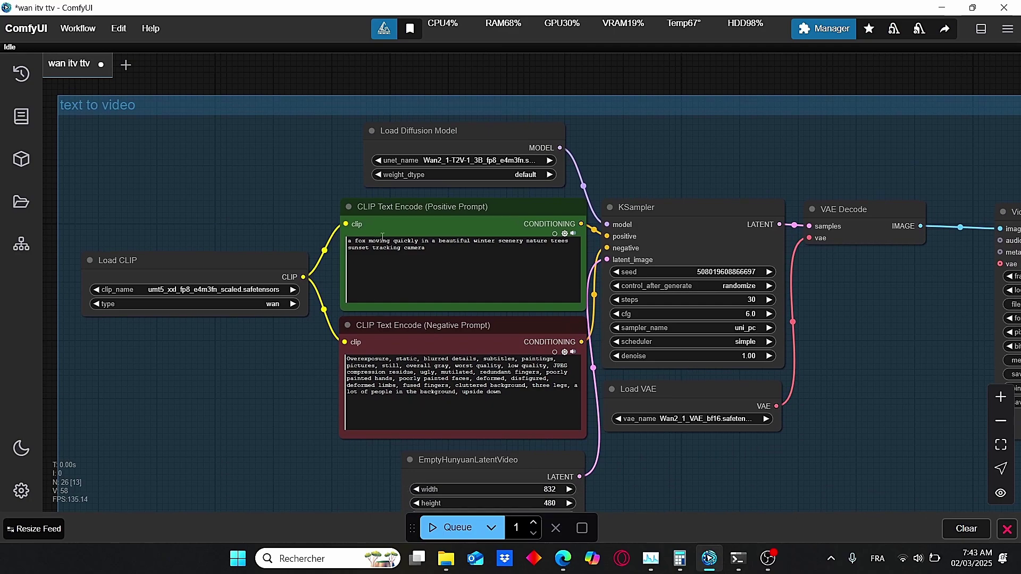
{"action": "scroll", "coordinate": [282, 238], "scroll_direction": "up", "scroll_amount": 2}
{"action": "left_click_drag", "start_coordinate": [319, 282], "coordinate": [315, 269]}
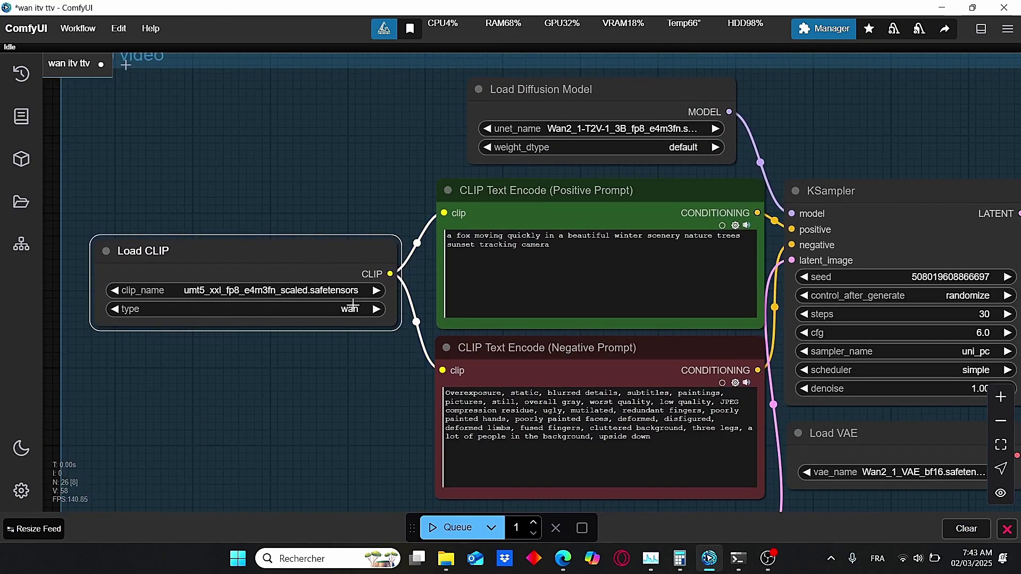
{"action": "left_click_drag", "start_coordinate": [427, 313], "coordinate": [306, 289]}
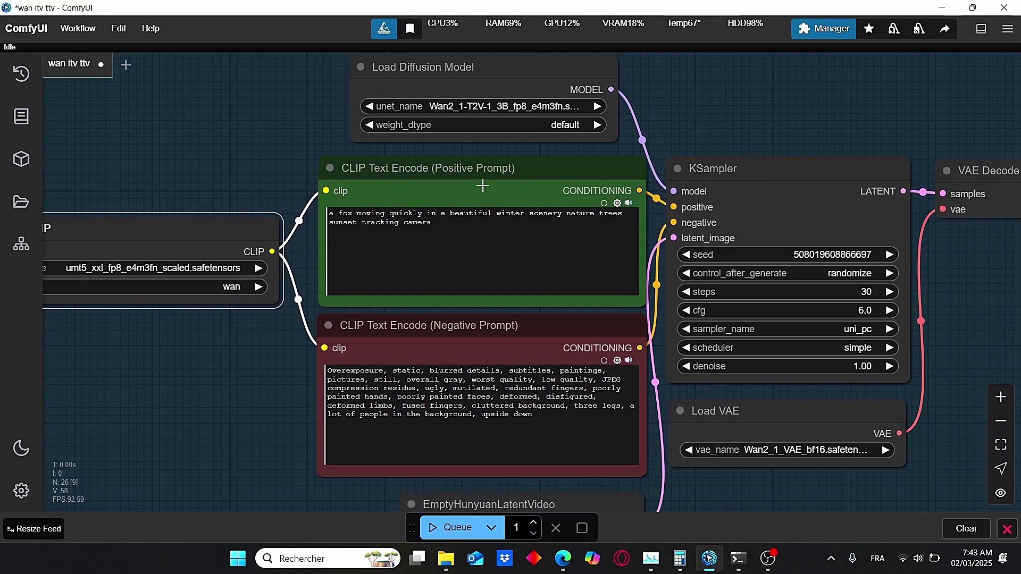
Examine the positive and negative prompt nodes of the text to video group
{"action": "left_click", "coordinate": [542, 193]}
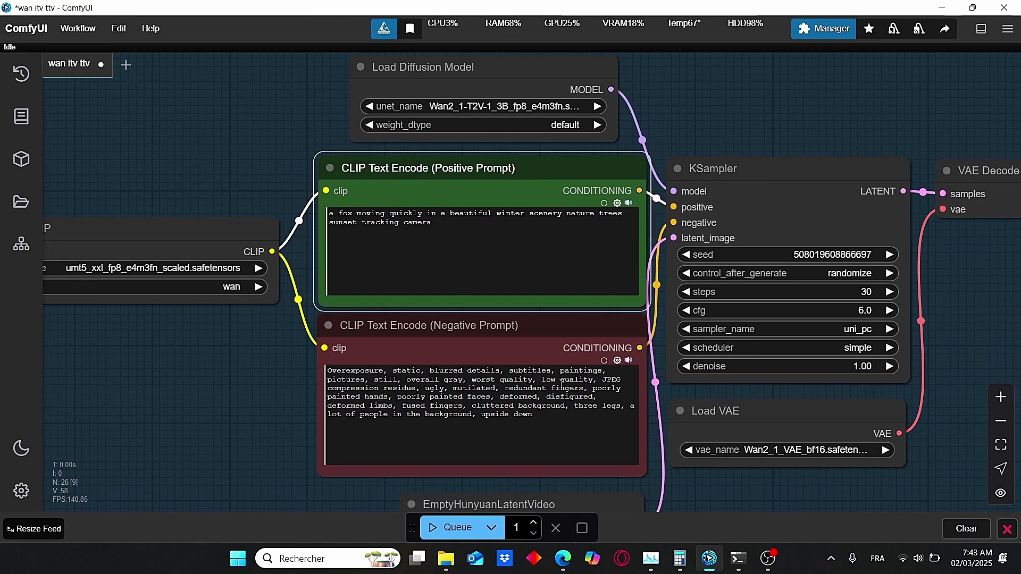
{"action": "left_click", "coordinate": [566, 409]}
{"action": "scroll", "coordinate": [227, 385], "scroll_direction": "up", "scroll_amount": 4}
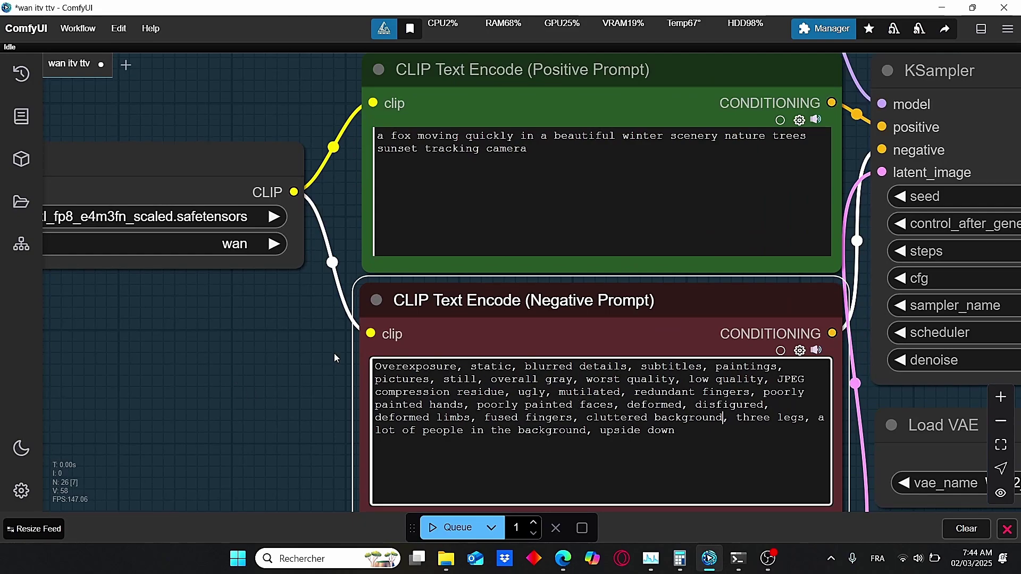
{"action": "scroll", "coordinate": [298, 353], "scroll_direction": "down", "scroll_amount": 6}
{"action": "scroll", "coordinate": [636, 166], "scroll_direction": "up", "scroll_amount": 3}
{"action": "scroll", "coordinate": [636, 166], "scroll_direction": "down", "scroll_amount": 3}
{"action": "scroll", "coordinate": [553, 157], "scroll_direction": "up", "scroll_amount": 4}
{"action": "scroll", "coordinate": [553, 159], "scroll_direction": "down", "scroll_amount": 3}
{"action": "scroll", "coordinate": [436, 137], "scroll_direction": "up", "scroll_amount": 5}
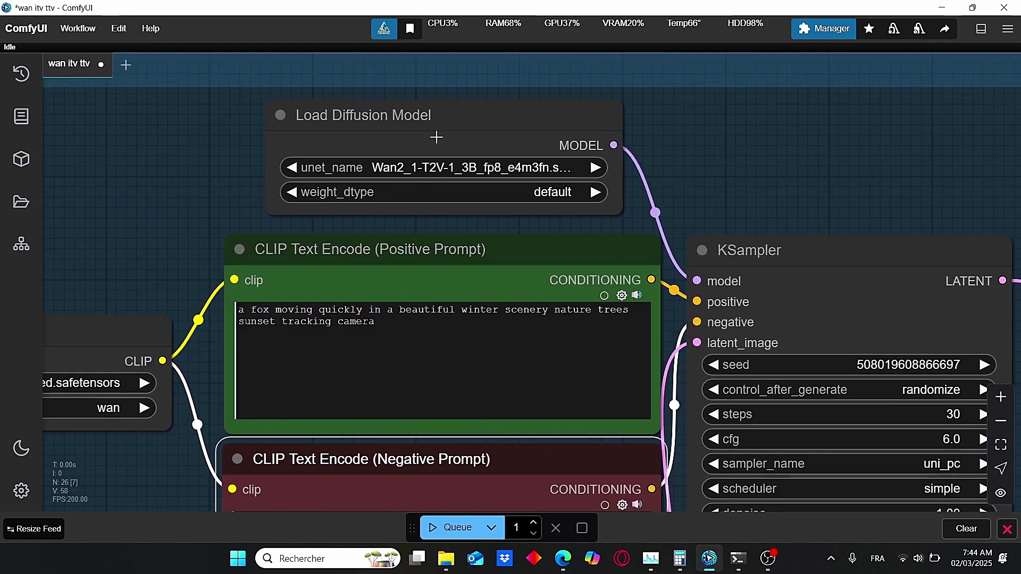
Widen the Load Diffusion Model node slightly and check its selected Wan2_1-T2V-1_3B_fp8_e4m3fn model
{"action": "left_click_drag", "start_coordinate": [621, 215], "coordinate": [645, 221]}
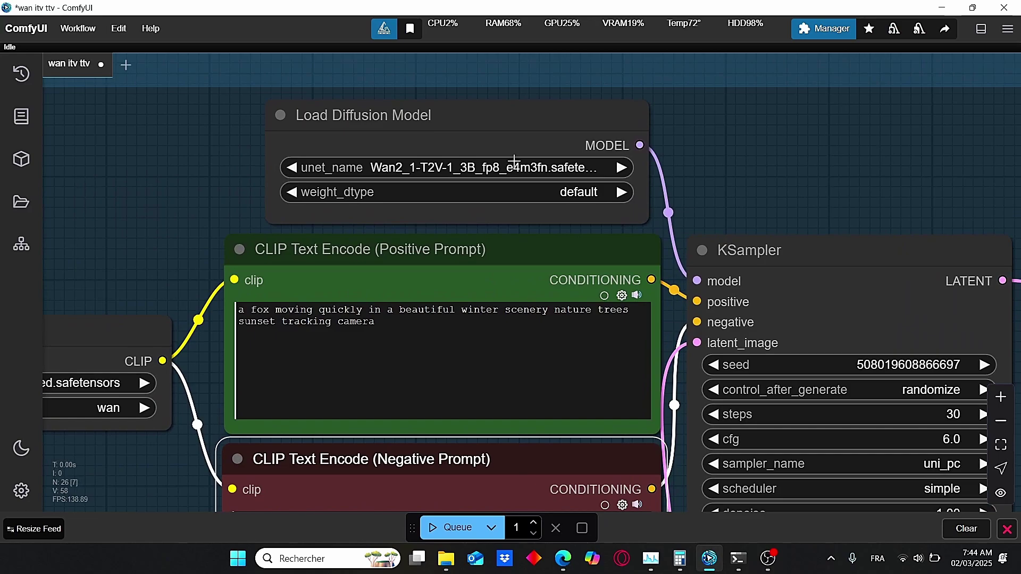
{"action": "scroll", "coordinate": [601, 182], "scroll_direction": "down", "scroll_amount": 3}
{"action": "left_click_drag", "start_coordinate": [194, 154], "coordinate": [279, 177]}
{"action": "scroll", "coordinate": [280, 183], "scroll_direction": "down", "scroll_amount": 3}
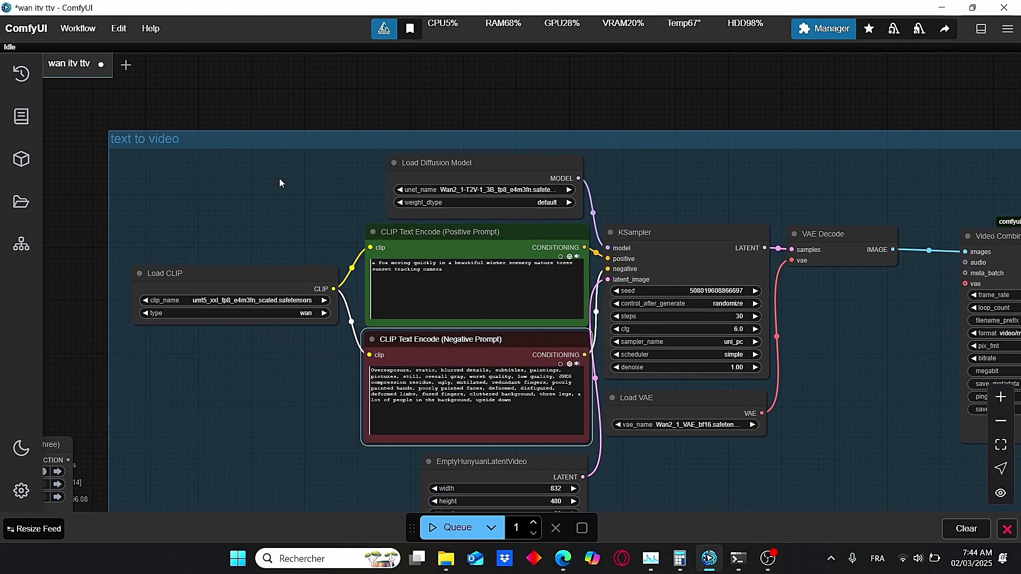
{"action": "scroll", "coordinate": [280, 184], "scroll_direction": "up", "scroll_amount": 4}
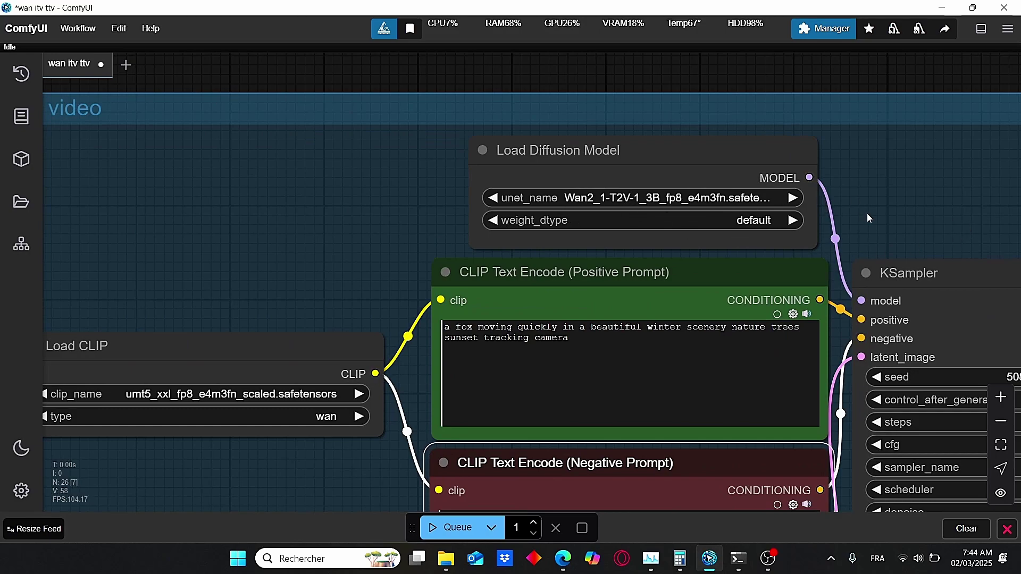
{"action": "scroll", "coordinate": [860, 213], "scroll_direction": "down", "scroll_amount": 1}
{"action": "scroll", "coordinate": [855, 212], "scroll_direction": "up", "scroll_amount": 2}
{"action": "left_click_drag", "start_coordinate": [842, 209], "coordinate": [644, 211]}
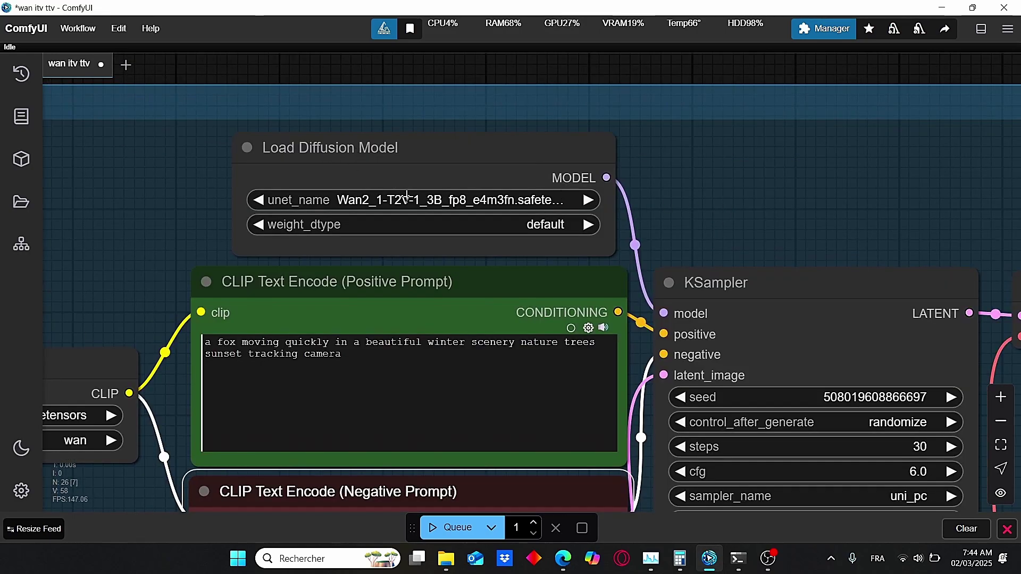
{"action": "scroll", "coordinate": [813, 190], "scroll_direction": "down", "scroll_amount": 3}
Review the KSampler, Load VAE, VAE Decode and Video Combine settings in the text to video group
{"action": "left_click_drag", "start_coordinate": [813, 189], "coordinate": [585, 101]}
{"action": "scroll", "coordinate": [624, 413], "scroll_direction": "up", "scroll_amount": 3}
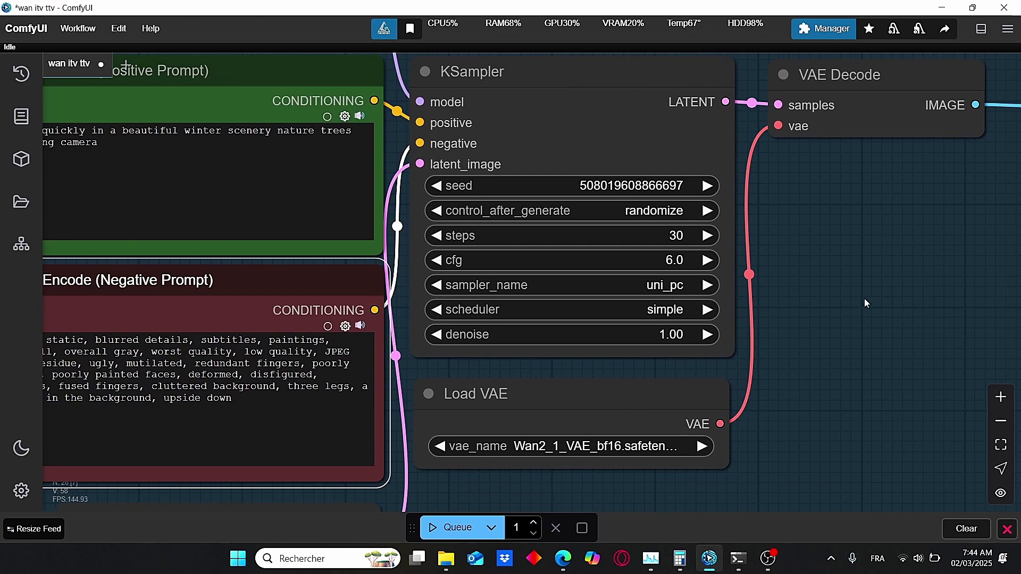
{"action": "scroll", "coordinate": [864, 302], "scroll_direction": "down", "scroll_amount": 2}
{"action": "left_click_drag", "start_coordinate": [841, 301], "coordinate": [681, 352]}
{"action": "scroll", "coordinate": [670, 229], "scroll_direction": "down", "scroll_amount": 2}
{"action": "left_click_drag", "start_coordinate": [783, 307], "coordinate": [650, 297]}
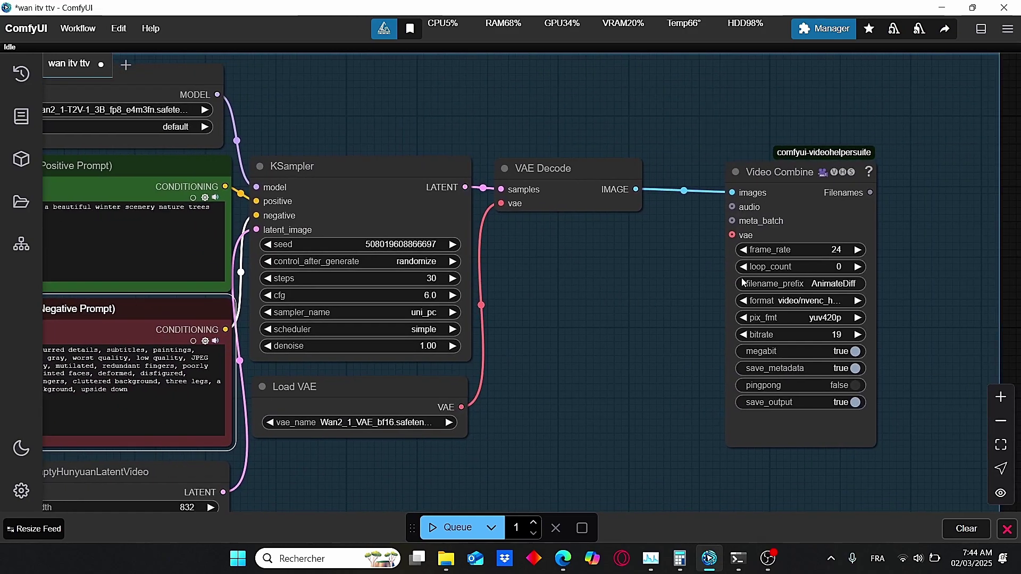
{"action": "left_click_drag", "start_coordinate": [848, 215], "coordinate": [812, 203]}
{"action": "scroll", "coordinate": [607, 321], "scroll_direction": "up", "scroll_amount": 2}
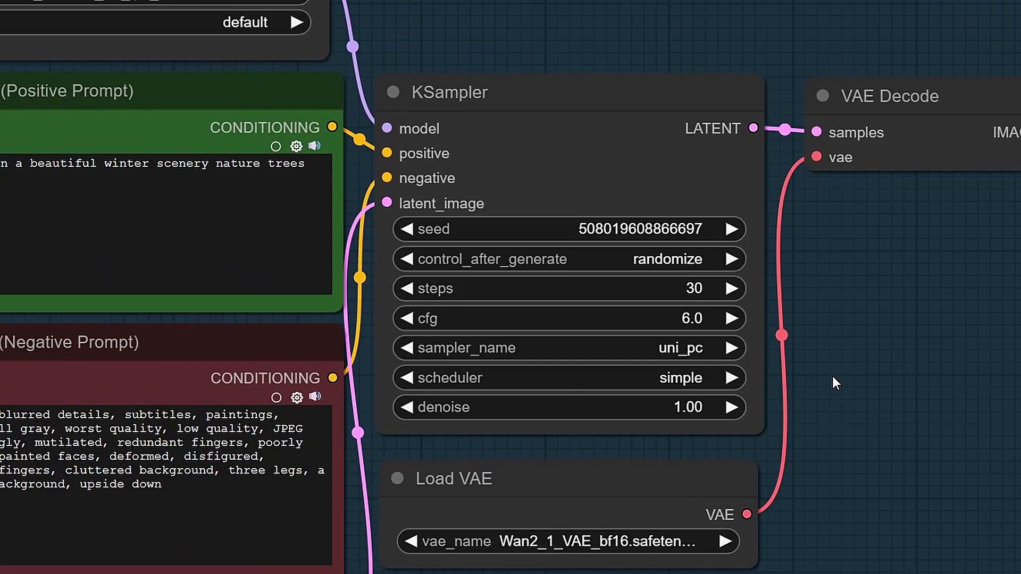
{"action": "left_click_drag", "start_coordinate": [530, 29], "coordinate": [613, 44]}
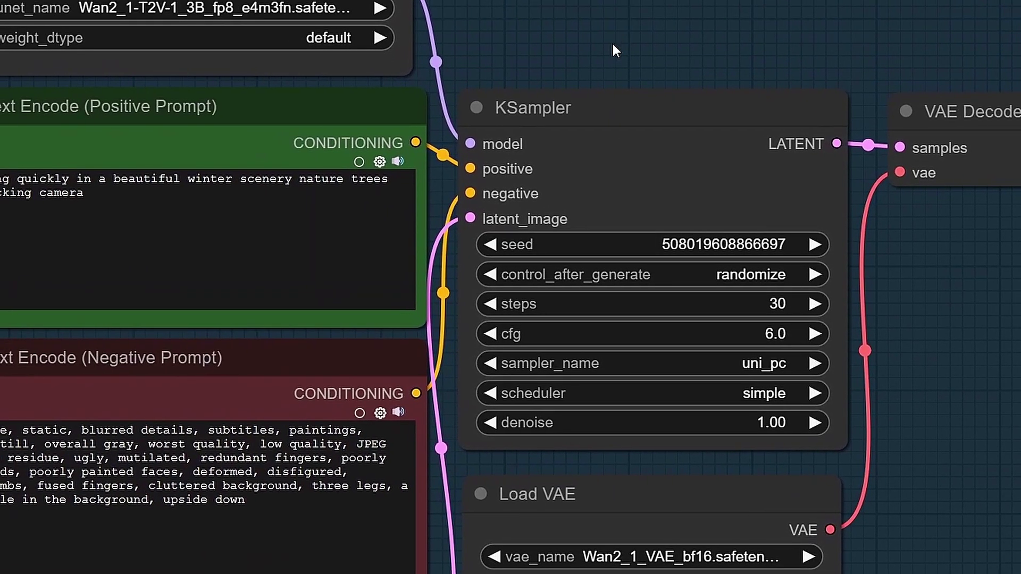
{"action": "scroll", "coordinate": [613, 44], "scroll_direction": "up", "scroll_amount": 2}
{"action": "left_click_drag", "start_coordinate": [962, 569], "coordinate": [1002, 558]}
{"action": "scroll", "coordinate": [1002, 558], "scroll_direction": "up", "scroll_amount": 1}
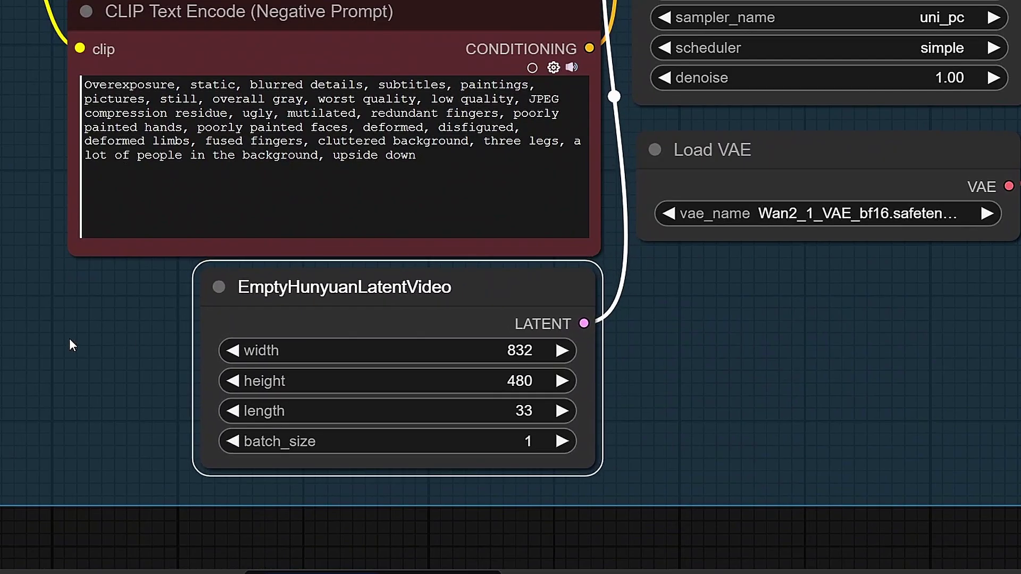
Examine the width, height, length and batch size settings of the EmptyHunyuanLatentVideo node
{"action": "scroll", "coordinate": [70, 340], "scroll_direction": "up", "scroll_amount": 4}
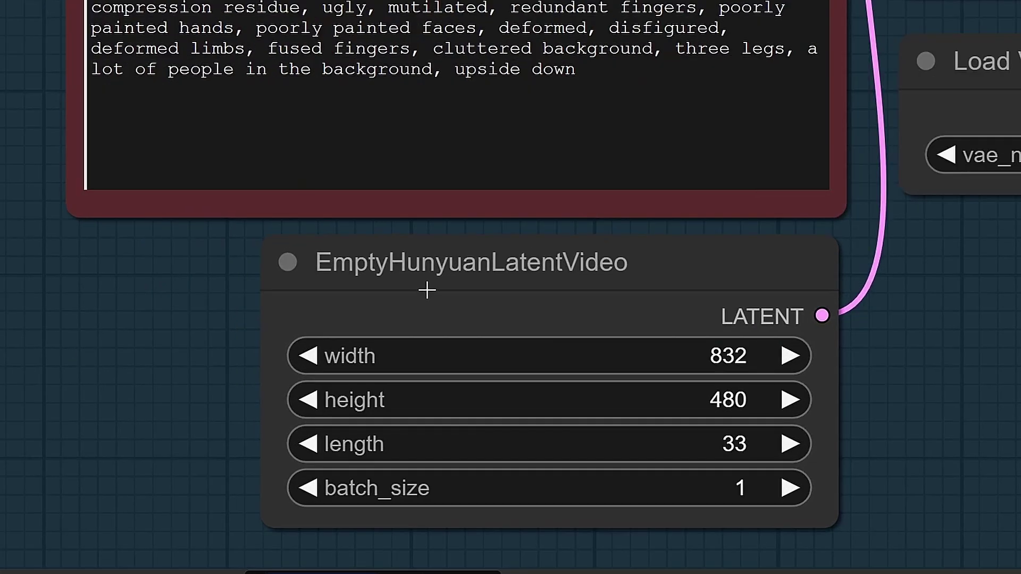
{"action": "scroll", "coordinate": [899, 418], "scroll_direction": "down", "scroll_amount": 1}
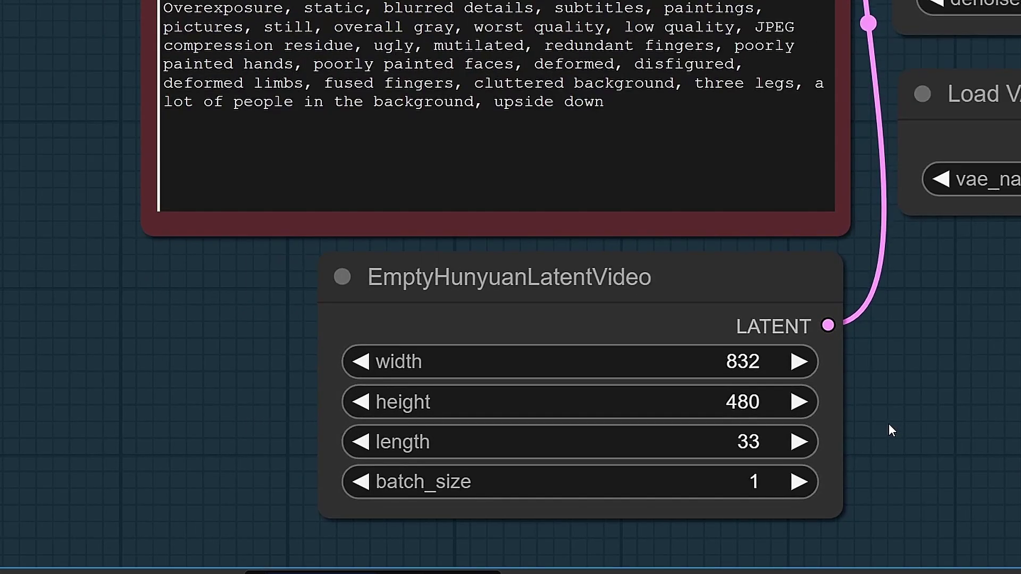
{"action": "left_click_drag", "start_coordinate": [889, 423], "coordinate": [859, 426]}
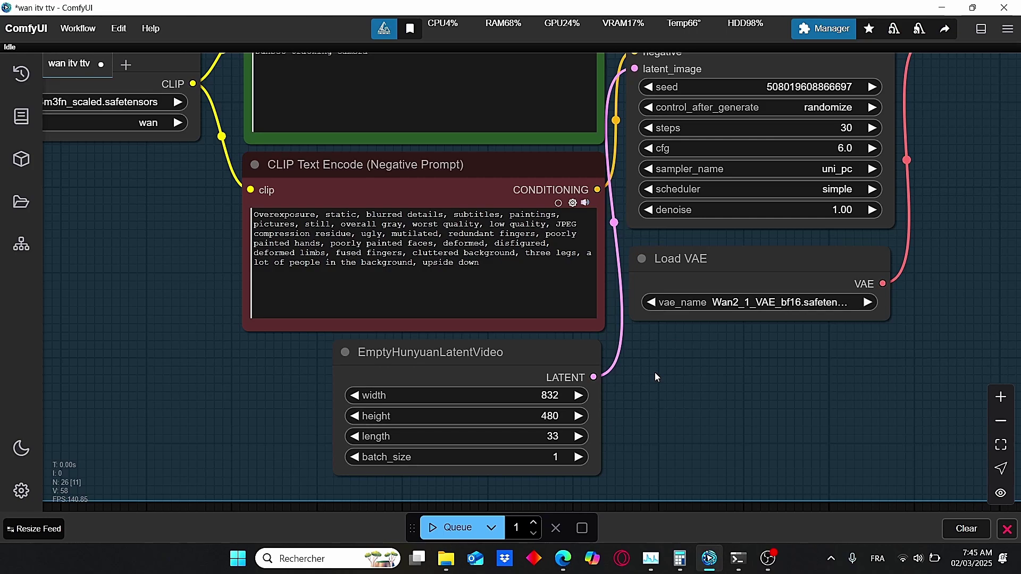
{"action": "scroll", "coordinate": [655, 372], "scroll_direction": "up", "scroll_amount": 2}
{"action": "left_click_drag", "start_coordinate": [631, 408], "coordinate": [671, 409]}
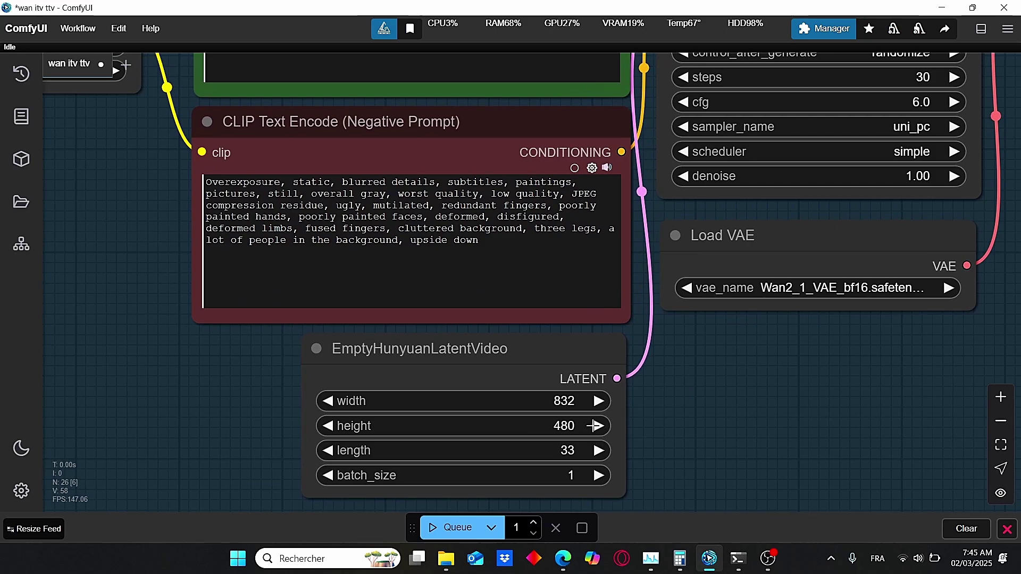
{"action": "scroll", "coordinate": [595, 425], "scroll_direction": "down", "scroll_amount": 3}
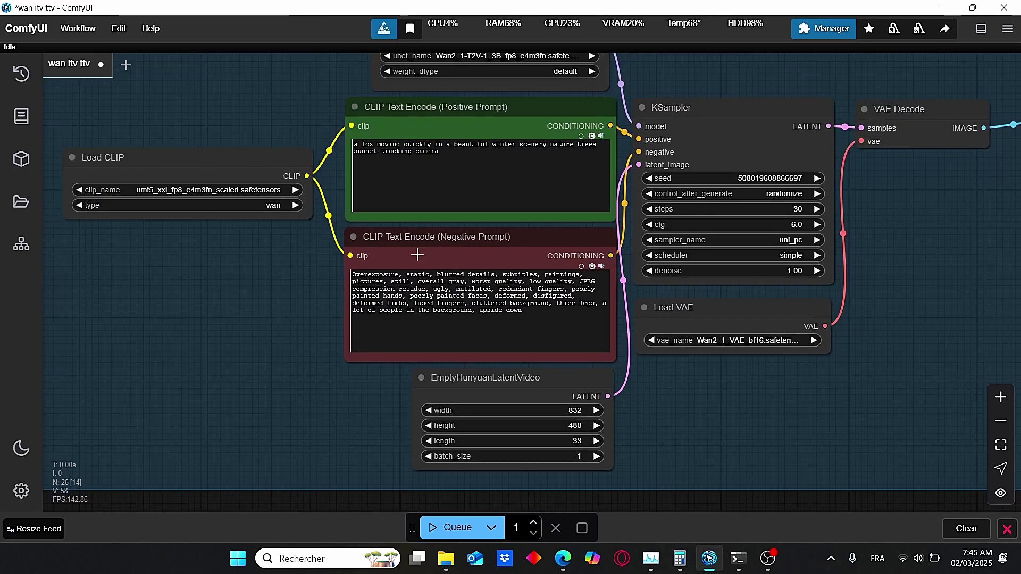
{"action": "scroll", "coordinate": [426, 261], "scroll_direction": "up", "scroll_amount": 1}
{"action": "scroll", "coordinate": [644, 447], "scroll_direction": "up", "scroll_amount": 4}
{"action": "scroll", "coordinate": [646, 445], "scroll_direction": "down", "scroll_amount": 3}
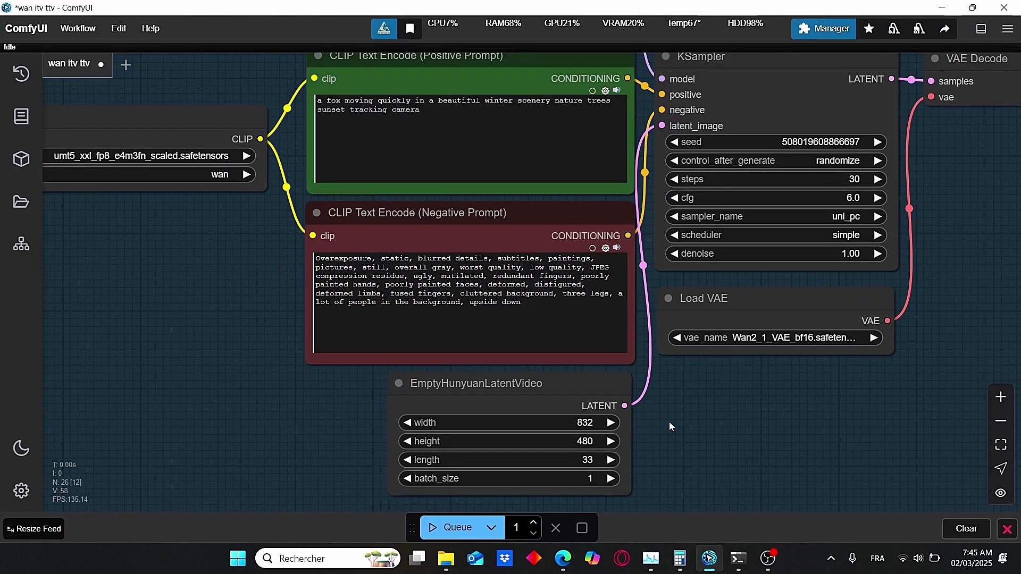
Set both the width and the height of the EmptyHunyuanLatentVideo node to 720
{"action": "left_click", "coordinate": [590, 422]}
{"action": "type", "text": "7"}
{"action": "key", "text": "Return"}
{"action": "left_click", "coordinate": [586, 442]}
{"action": "type", "text": "720"}
{"action": "key", "text": "Return"}
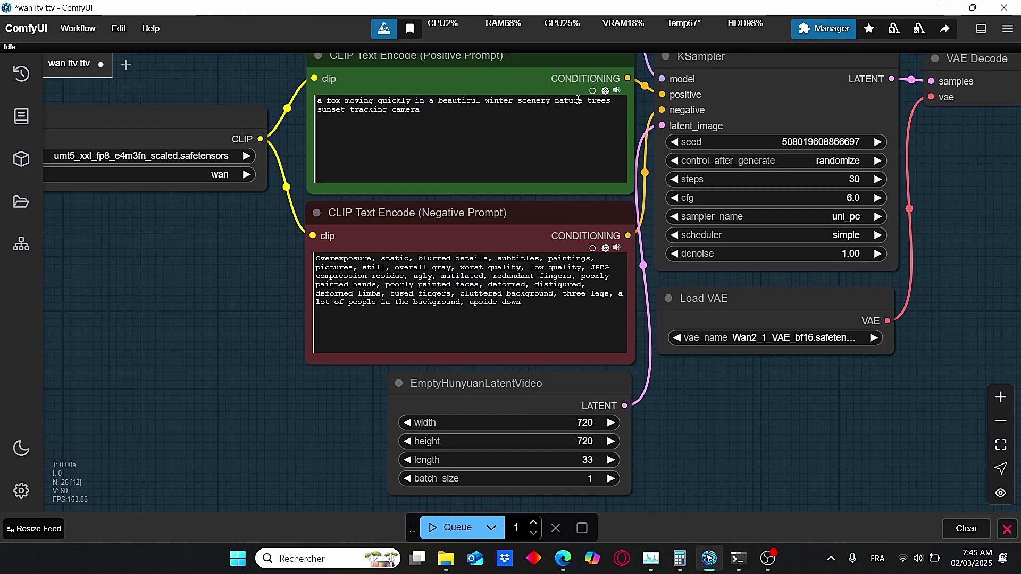
{"action": "scroll", "coordinate": [633, 101], "scroll_direction": "up", "scroll_amount": 3}
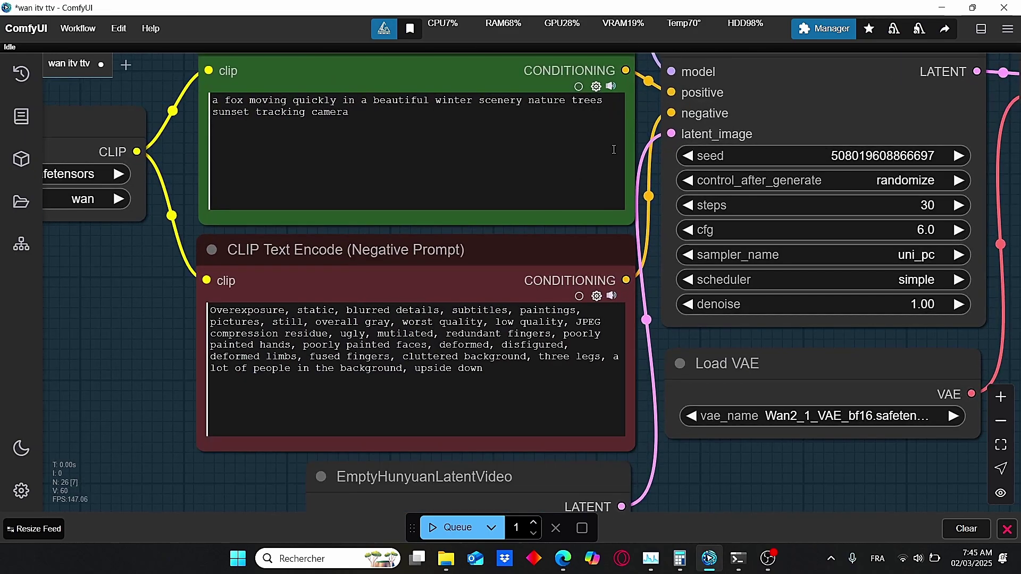
{"action": "scroll", "coordinate": [705, 292], "scroll_direction": "down", "scroll_amount": 3}
{"action": "scroll", "coordinate": [704, 292], "scroll_direction": "down", "scroll_amount": 3}
{"action": "scroll", "coordinate": [705, 292], "scroll_direction": "up", "scroll_amount": 3}
{"action": "scroll", "coordinate": [705, 292], "scroll_direction": "down", "scroll_amount": 3}
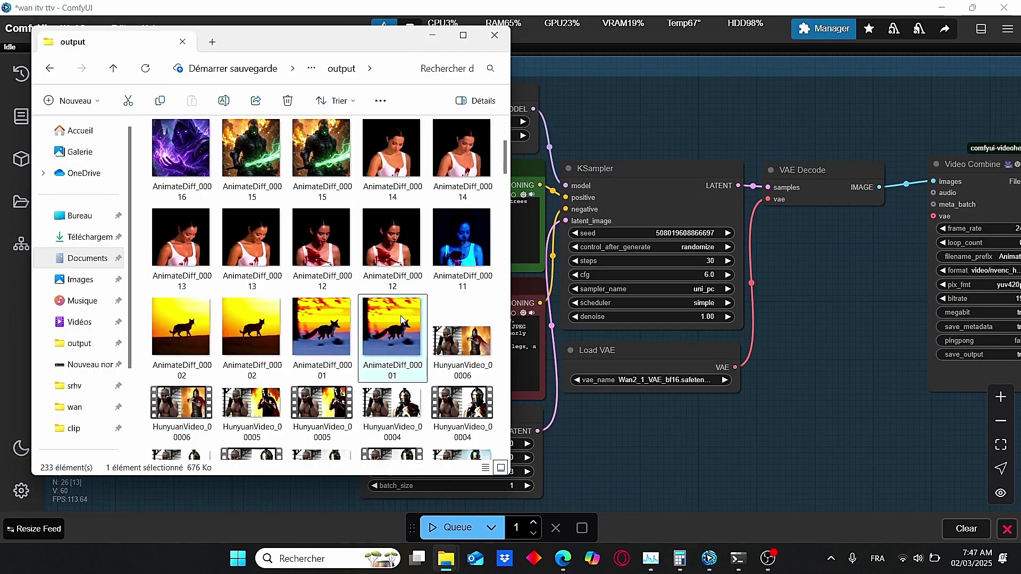
Play the AnimateDiff_00001 fox video and an AnimateDiff clip of the woman in a white top from the output folder
{"action": "double_click", "coordinate": [402, 320]}
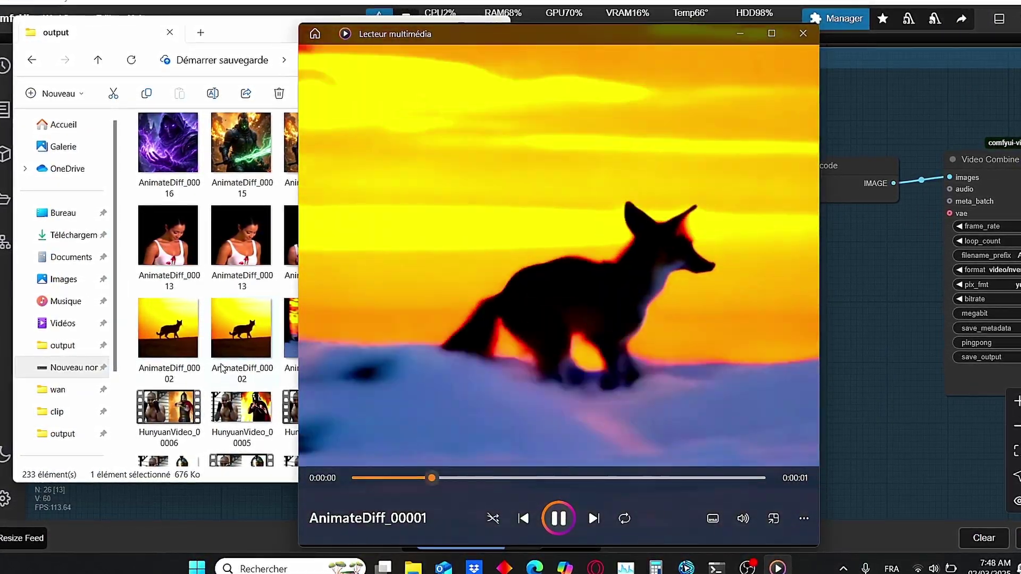
{"action": "left_click", "coordinate": [222, 368]}
{"action": "double_click", "coordinate": [383, 237]}
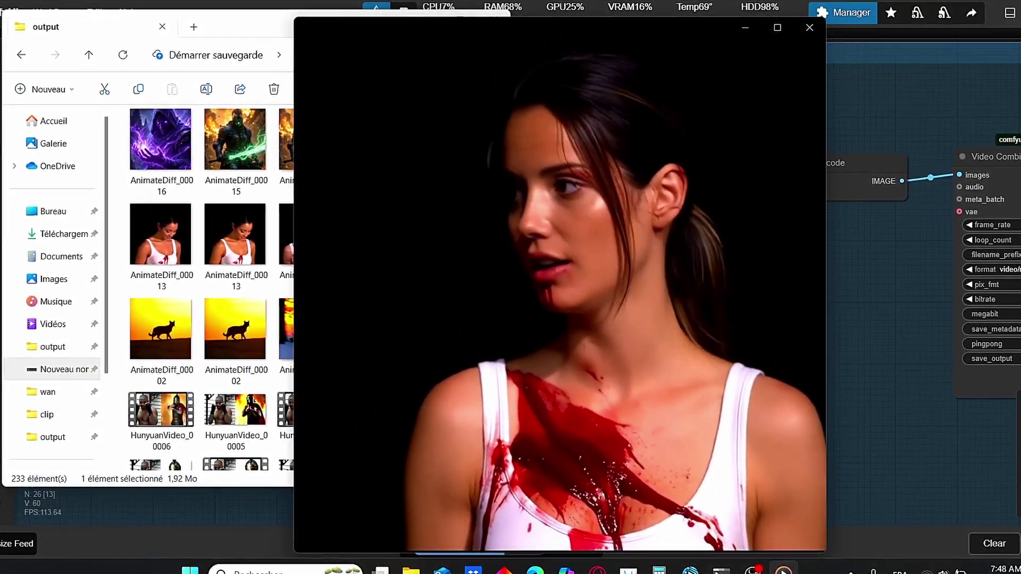
Watch the AnimateDiff_00012 clip and open the AnimateDiff_00013 clip from the output folder
{"action": "mouse_move", "coordinate": [556, 302]}
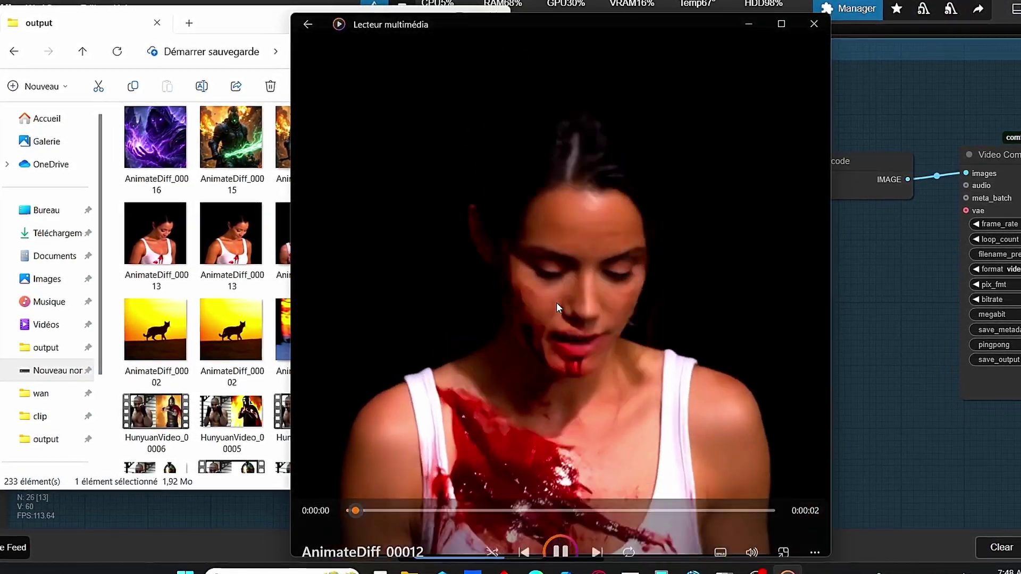
{"action": "mouse_move", "coordinate": [557, 302]}
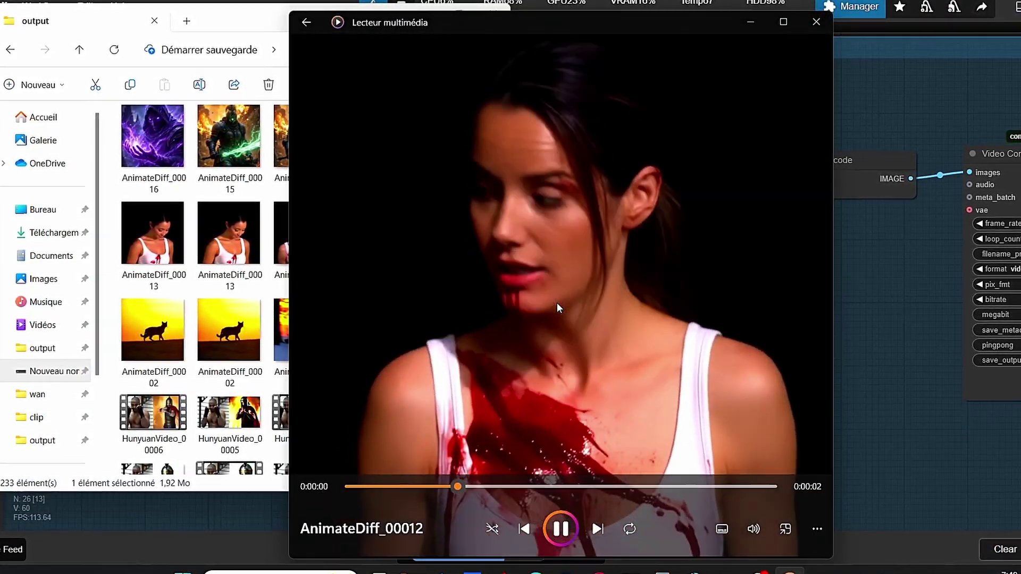
{"action": "double_click", "coordinate": [218, 266]}
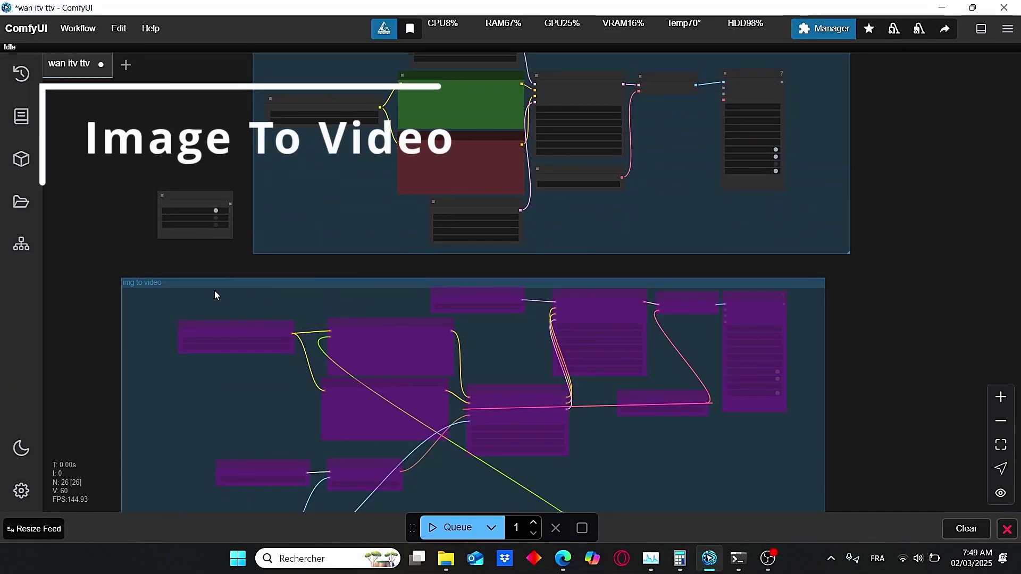
Move the Fast Groups Bypasser node next to the img to video group
{"action": "scroll", "coordinate": [215, 291], "scroll_direction": "up", "scroll_amount": 1}
{"action": "left_click_drag", "start_coordinate": [177, 263], "coordinate": [535, 184]}
{"action": "scroll", "coordinate": [510, 188], "scroll_direction": "up", "scroll_amount": 2}
{"action": "left_click_drag", "start_coordinate": [516, 95], "coordinate": [326, 330]}
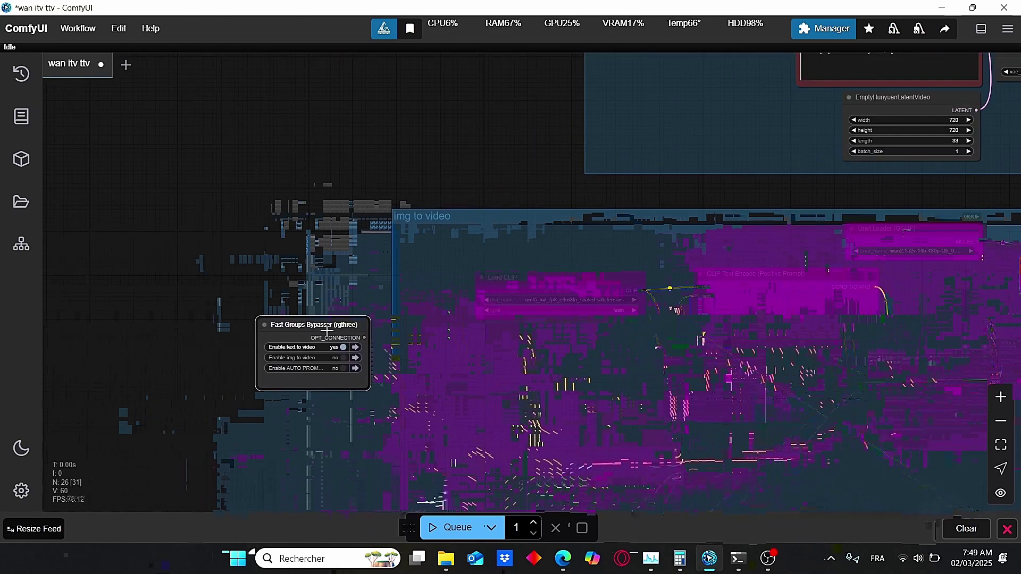
In the Fast Groups Bypasser, enable the img to video and AUTO PROMPT GEN groups and disable text to video
{"action": "scroll", "coordinate": [331, 424], "scroll_direction": "up", "scroll_amount": 2}
{"action": "left_click", "coordinate": [340, 309]}
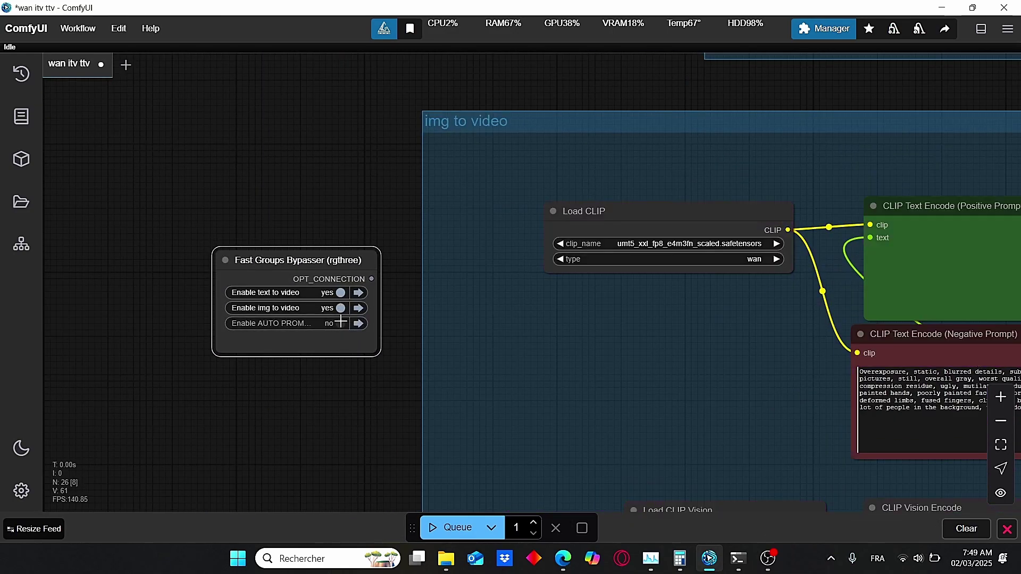
{"action": "left_click", "coordinate": [340, 293]}
{"action": "scroll", "coordinate": [369, 389], "scroll_direction": "down", "scroll_amount": 5}
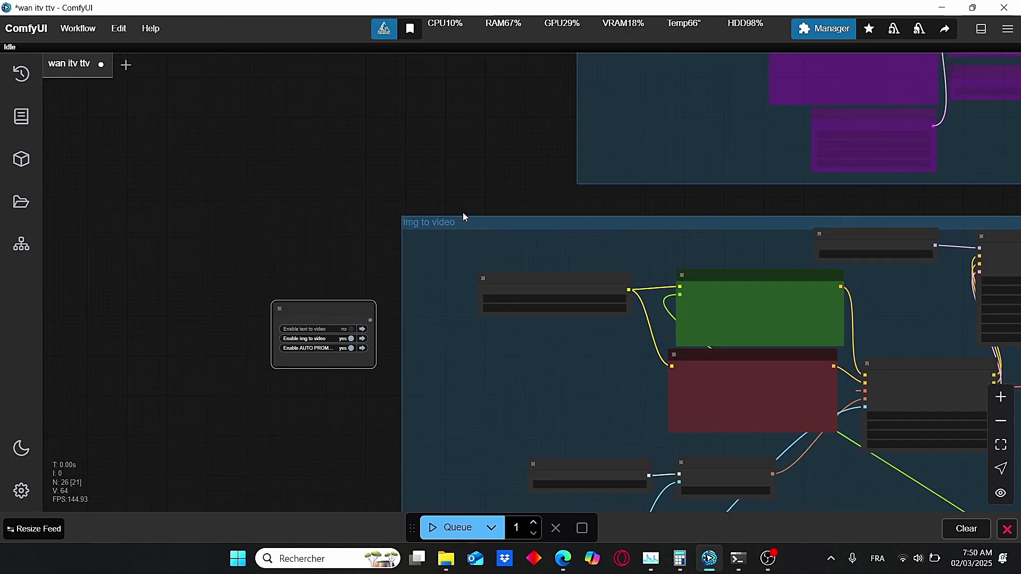
Review the Load CLIP, CLIP Text Encode and Unet Loader (GGUF) nodes in the img to video group
{"action": "scroll", "coordinate": [463, 213], "scroll_direction": "up", "scroll_amount": 2}
{"action": "left_click_drag", "start_coordinate": [661, 159], "coordinate": [412, 31]}
{"action": "scroll", "coordinate": [564, 256], "scroll_direction": "down", "scroll_amount": 4}
{"action": "left_click_drag", "start_coordinate": [649, 365], "coordinate": [555, 392]}
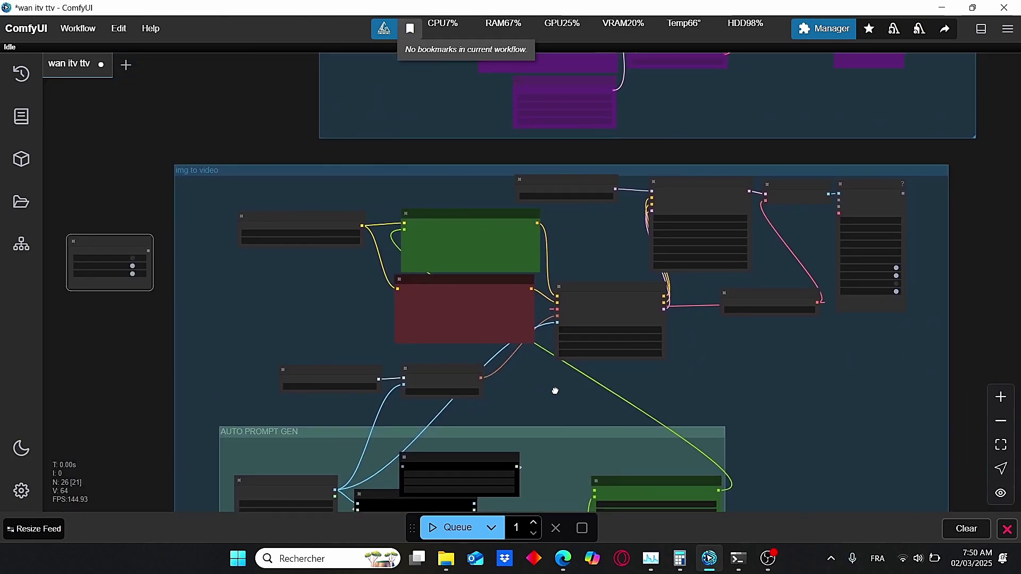
{"action": "scroll", "coordinate": [556, 392], "scroll_direction": "up", "scroll_amount": 4}
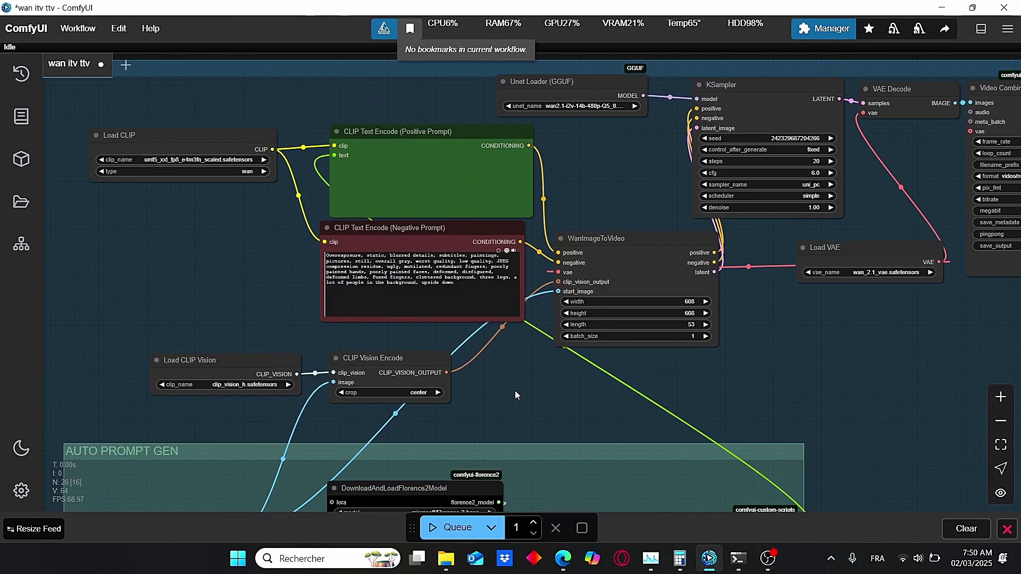
{"action": "left_click_drag", "start_coordinate": [484, 391], "coordinate": [593, 413]}
{"action": "scroll", "coordinate": [345, 276], "scroll_direction": "up", "scroll_amount": 1}
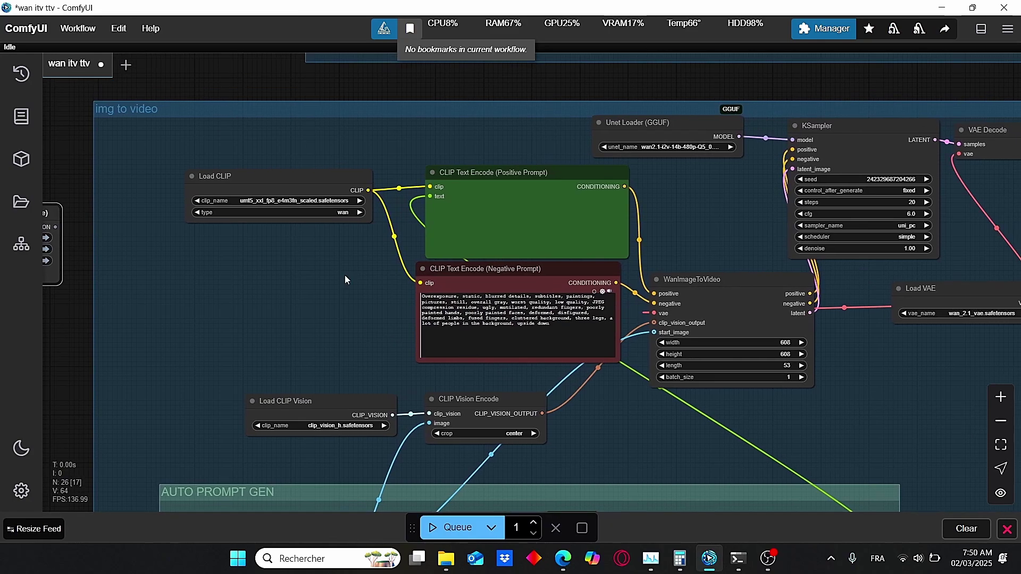
{"action": "left_click_drag", "start_coordinate": [699, 239], "coordinate": [580, 240]}
{"action": "scroll", "coordinate": [579, 186], "scroll_direction": "up", "scroll_amount": 2}
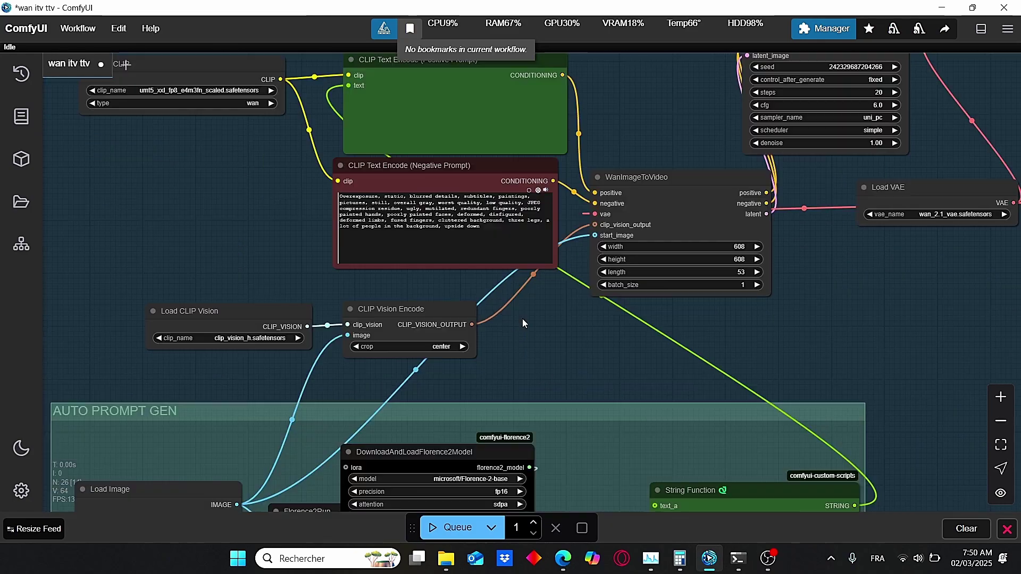
{"action": "left_click_drag", "start_coordinate": [577, 342], "coordinate": [568, 312]}
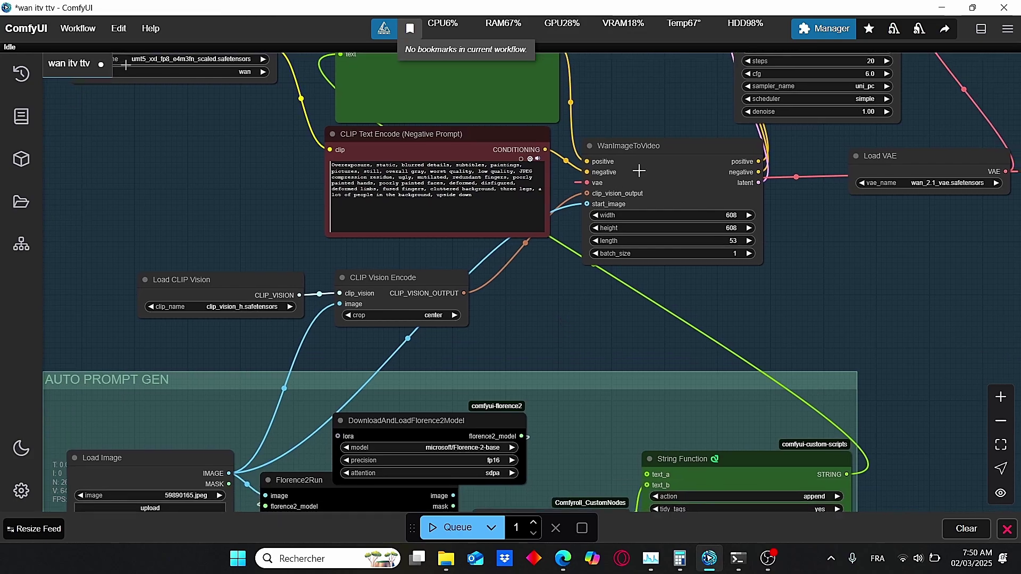
Move the WanImageToVideo node slightly lower and select Load VAE to trace its connection to that node
{"action": "left_click_drag", "start_coordinate": [640, 178], "coordinate": [640, 223]}
{"action": "scroll", "coordinate": [648, 193], "scroll_direction": "up", "scroll_amount": 1}
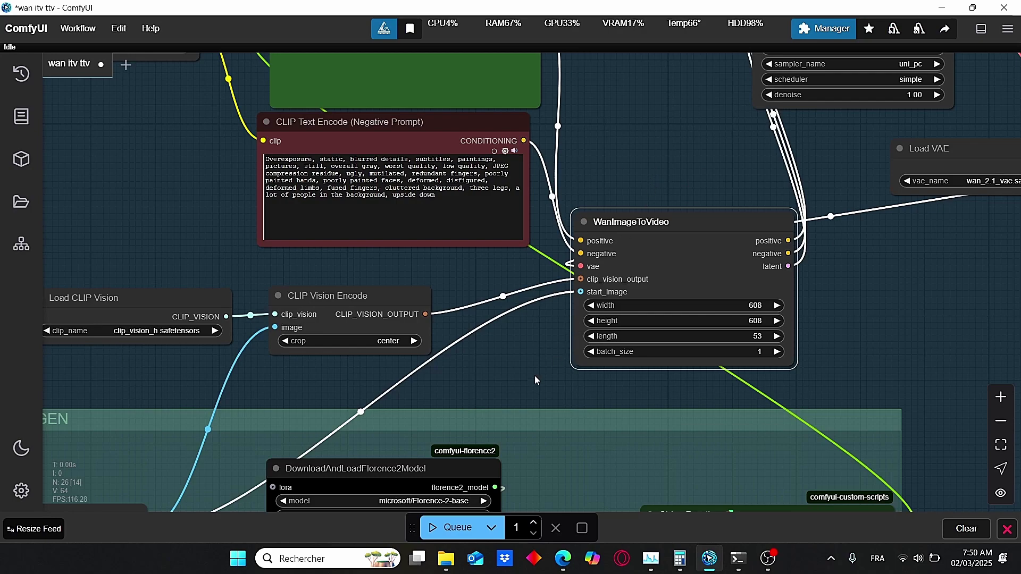
{"action": "left_click_drag", "start_coordinate": [672, 164], "coordinate": [674, 182]}
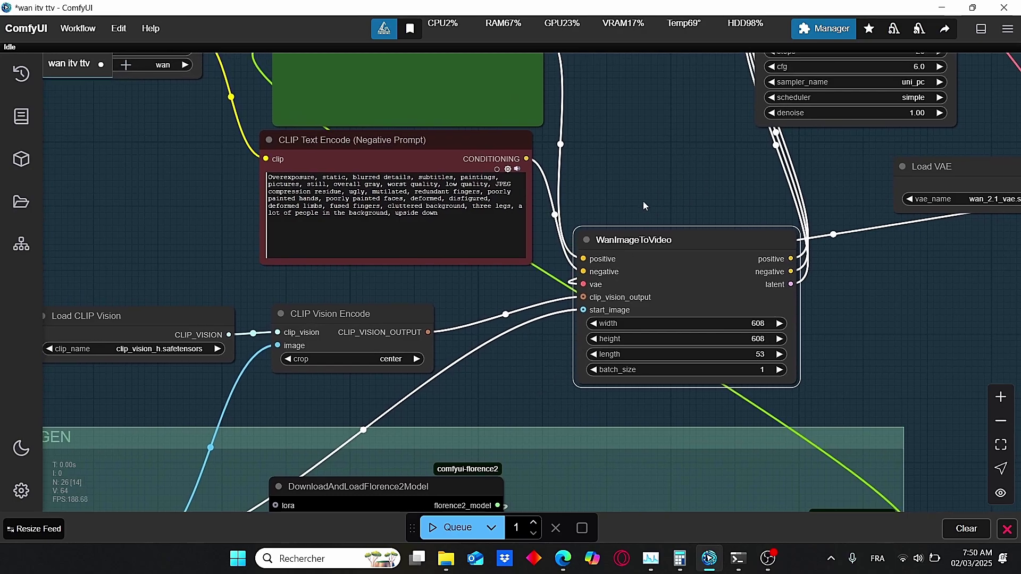
{"action": "left_click_drag", "start_coordinate": [643, 201], "coordinate": [658, 155]}
{"action": "left_click", "coordinate": [889, 153]}
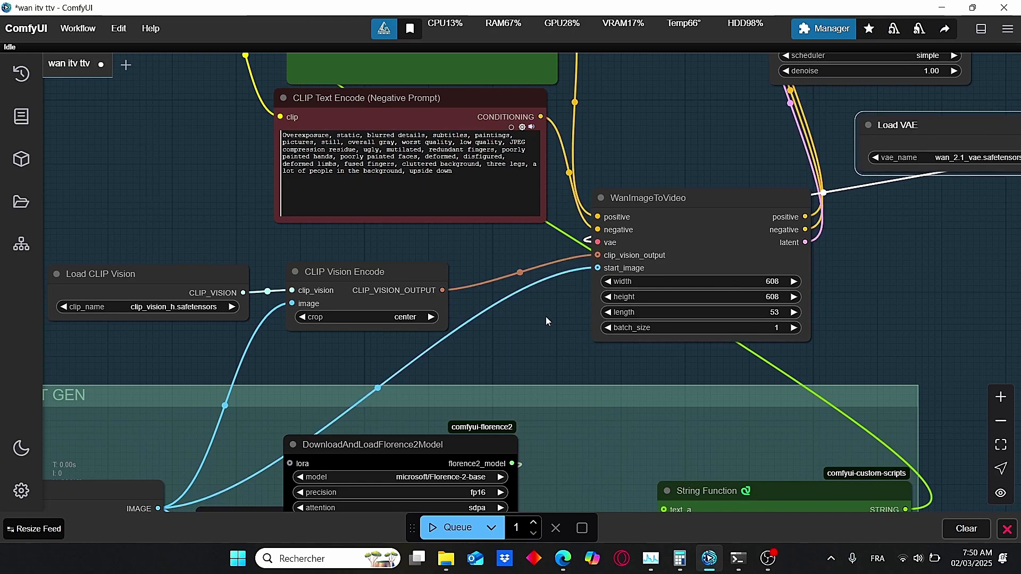
Examine the CLIP Vision Encode node and the model chosen in the Load CLIP Vision node
{"action": "left_click_drag", "start_coordinate": [555, 309], "coordinate": [734, 299]}
{"action": "left_click_drag", "start_coordinate": [579, 281], "coordinate": [577, 277]}
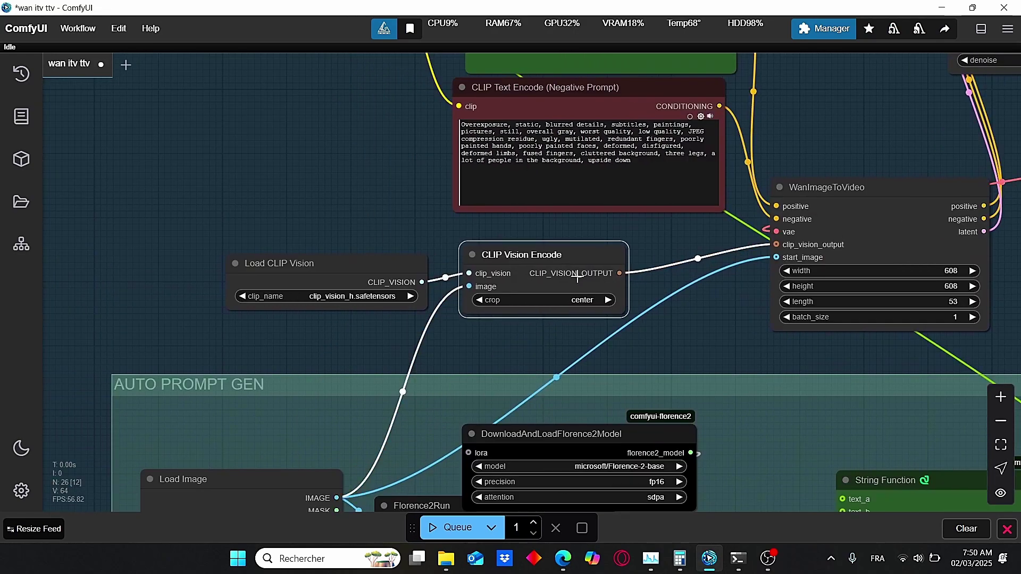
{"action": "left_click_drag", "start_coordinate": [330, 263], "coordinate": [308, 255]}
{"action": "scroll", "coordinate": [286, 226], "scroll_direction": "up", "scroll_amount": 3}
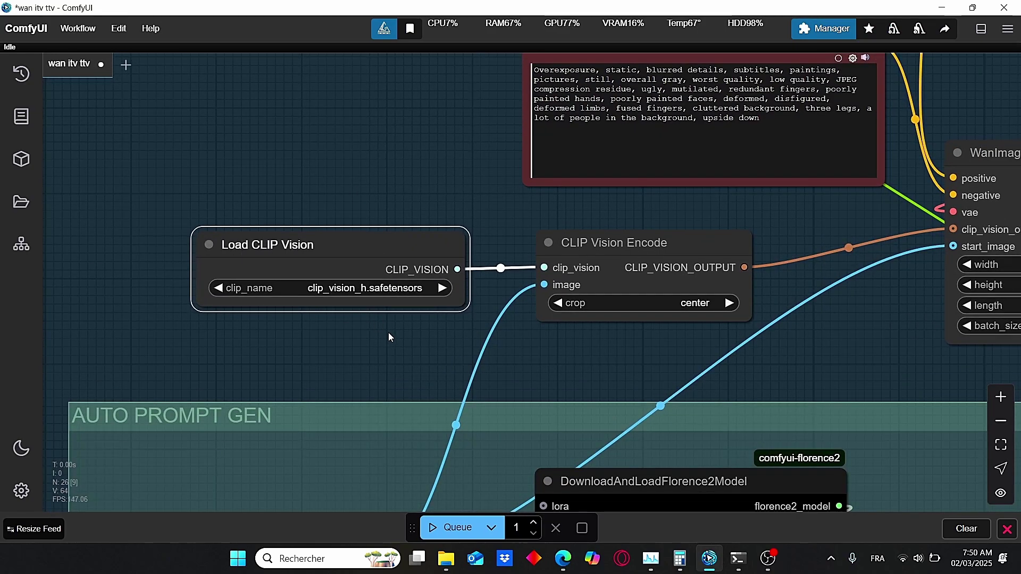
Examine the image input, output connection and crop option of the CLIP Vision Encode node
{"action": "scroll", "coordinate": [389, 333], "scroll_direction": "down", "scroll_amount": 1}
{"action": "left_click_drag", "start_coordinate": [614, 274], "coordinate": [613, 270]}
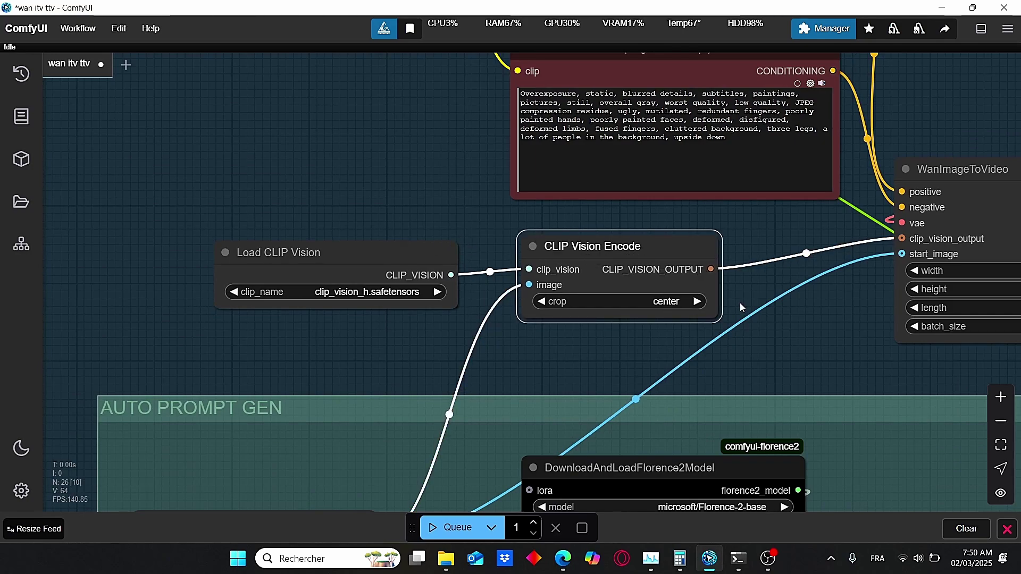
{"action": "scroll", "coordinate": [568, 358], "scroll_direction": "down", "scroll_amount": 2}
{"action": "left_click_drag", "start_coordinate": [566, 358], "coordinate": [350, 274]}
{"action": "scroll", "coordinate": [349, 273], "scroll_direction": "up", "scroll_amount": 4}
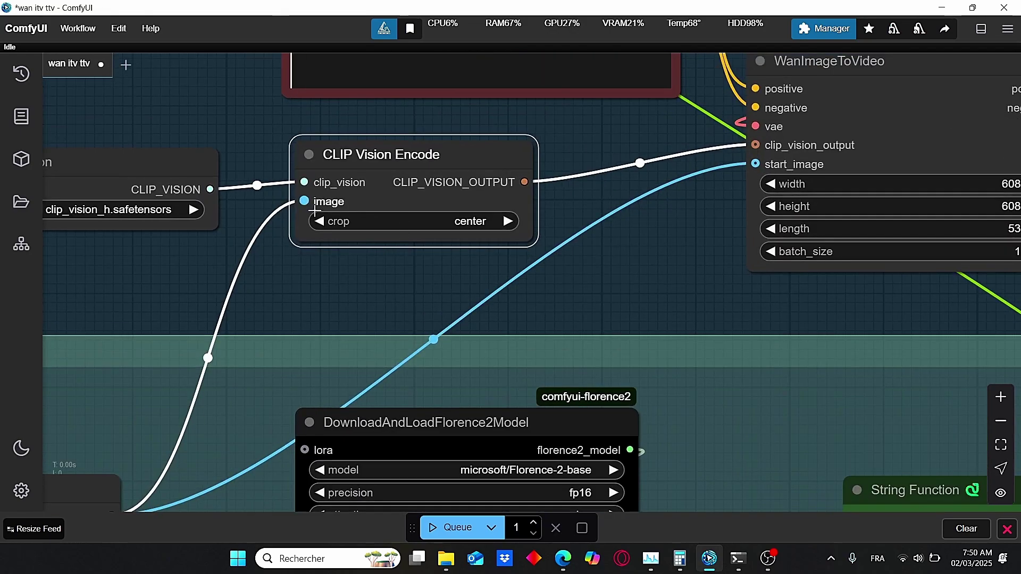
{"action": "left_click", "coordinate": [472, 226]}
{"action": "left_click", "coordinate": [475, 228]}
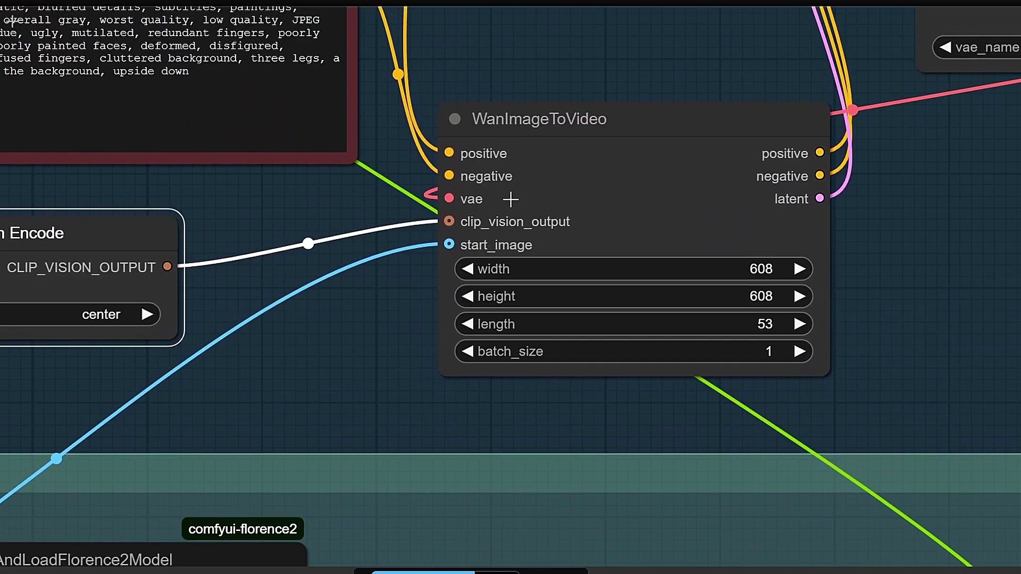
Examine the inputs and the width, height, length and batch size settings of the WanImageToVideo node
{"action": "scroll", "coordinate": [511, 199], "scroll_direction": "up", "scroll_amount": 2}
{"action": "left_click_drag", "start_coordinate": [948, 339], "coordinate": [891, 348]}
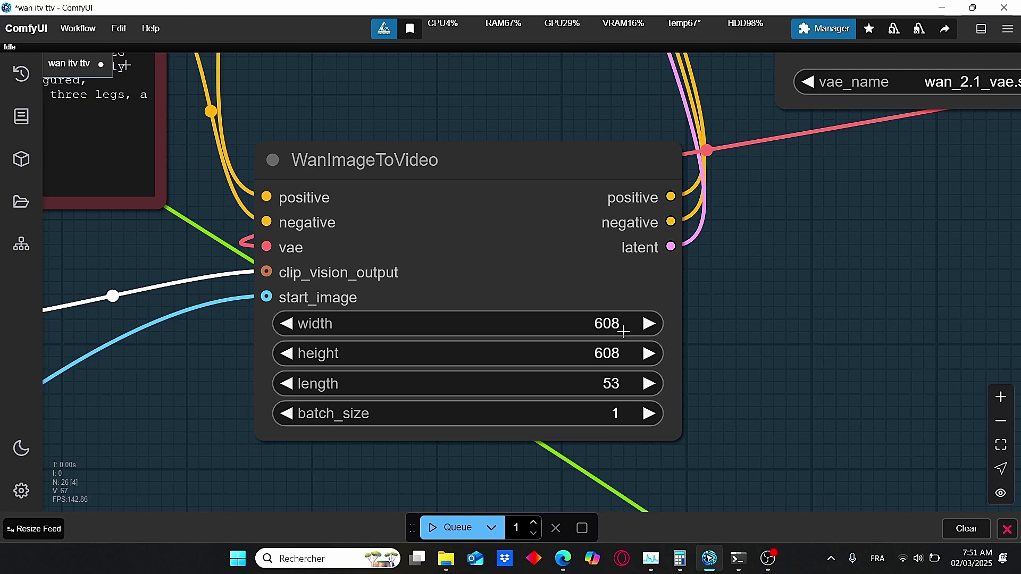
{"action": "scroll", "coordinate": [624, 331], "scroll_direction": "down", "scroll_amount": 3}
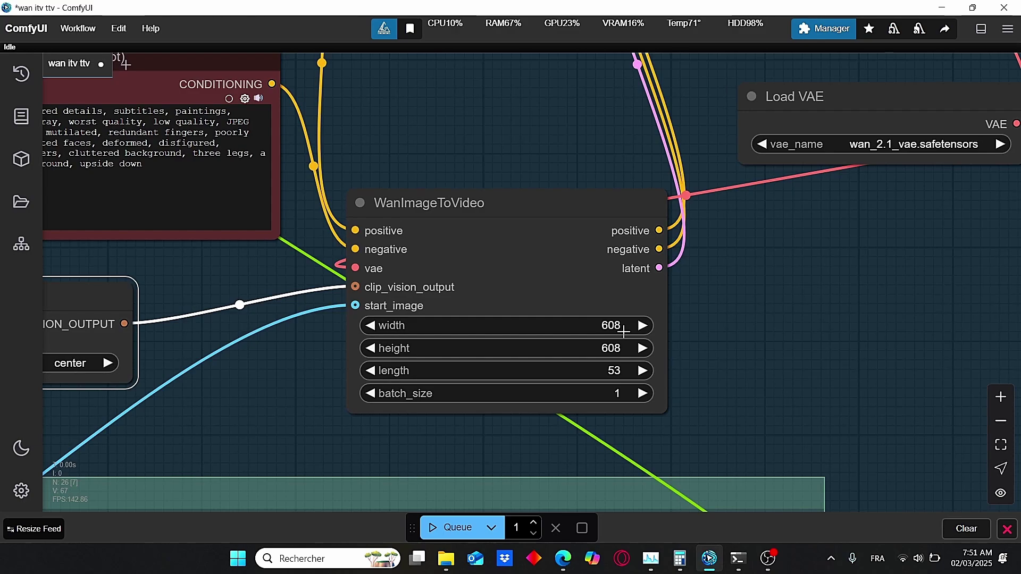
{"action": "scroll", "coordinate": [718, 314], "scroll_direction": "down", "scroll_amount": 4}
{"action": "scroll", "coordinate": [827, 166], "scroll_direction": "up", "scroll_amount": 4}
Move the Load VAE node to just above the WanImageToVideo node
{"action": "left_click_drag", "start_coordinate": [802, 174], "coordinate": [691, 149]}
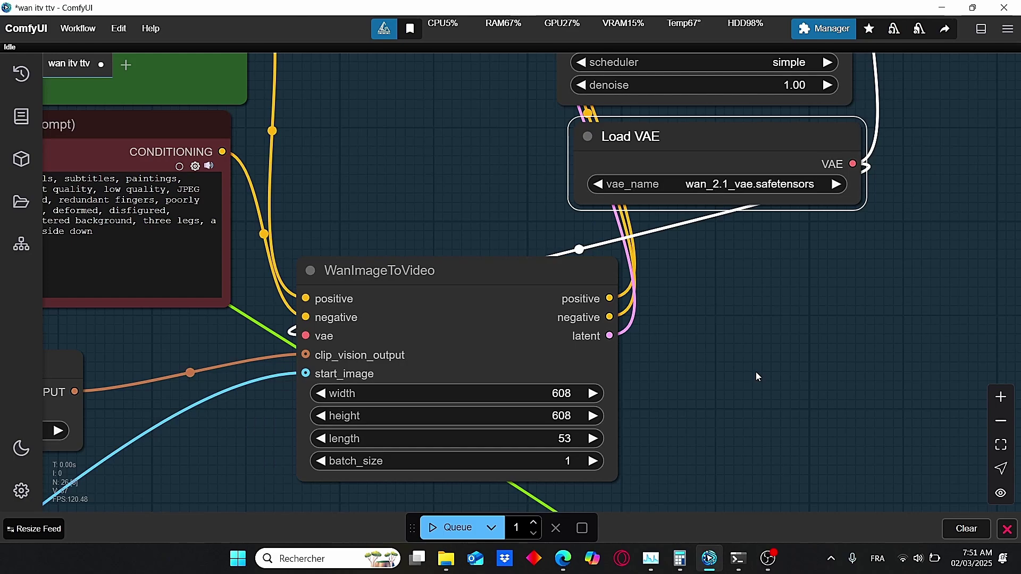
{"action": "scroll", "coordinate": [757, 372], "scroll_direction": "down", "scroll_amount": 3}
{"action": "left_click_drag", "start_coordinate": [887, 214], "coordinate": [774, 359]}
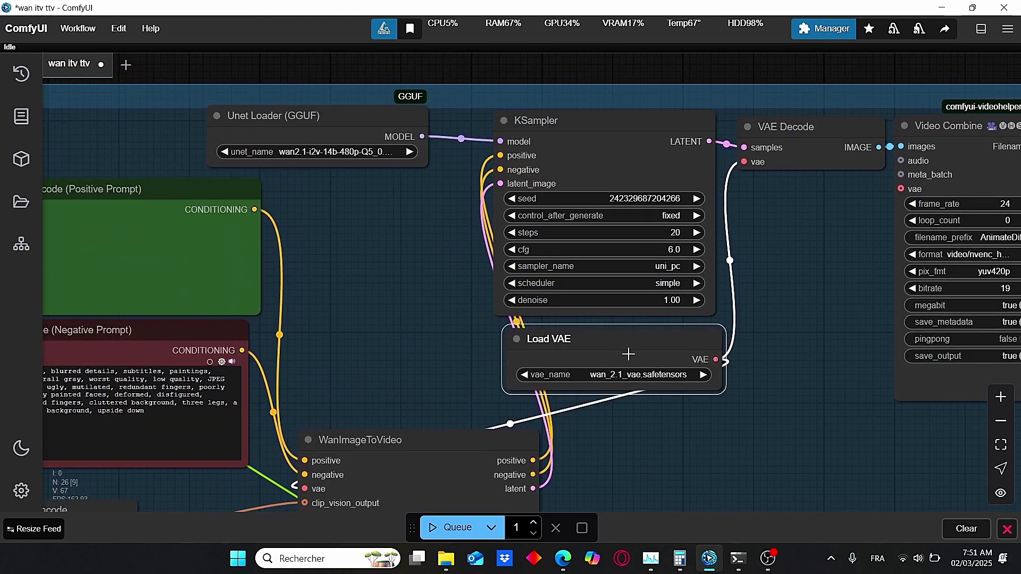
{"action": "left_click_drag", "start_coordinate": [626, 355], "coordinate": [445, 362]}
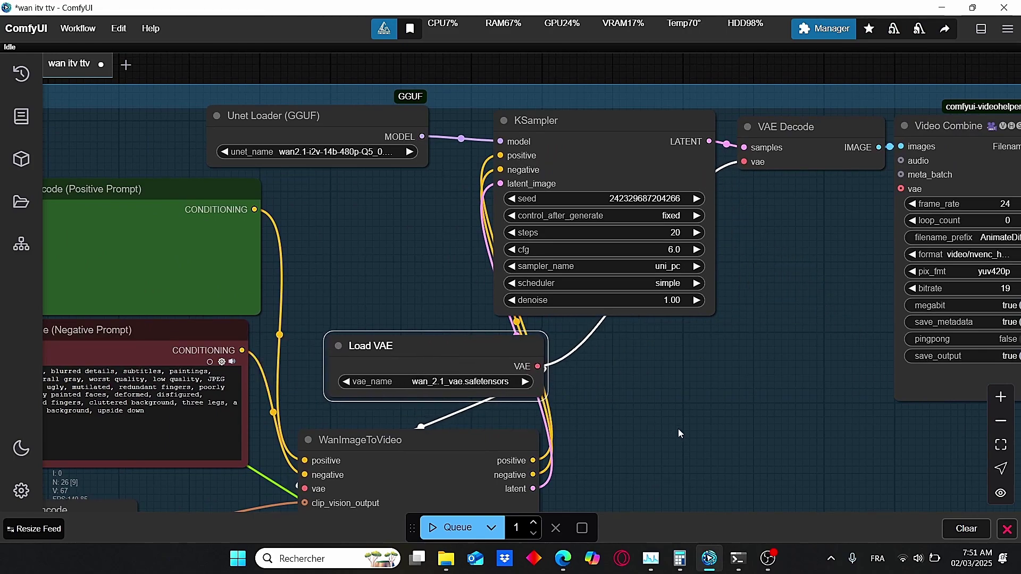
Review the KSampler, VAE Decode and Video Combine settings in the img to video group
{"action": "scroll", "coordinate": [726, 448], "scroll_direction": "down", "scroll_amount": 2}
{"action": "scroll", "coordinate": [689, 435], "scroll_direction": "up", "scroll_amount": 2}
{"action": "left_click_drag", "start_coordinate": [763, 273], "coordinate": [731, 329]}
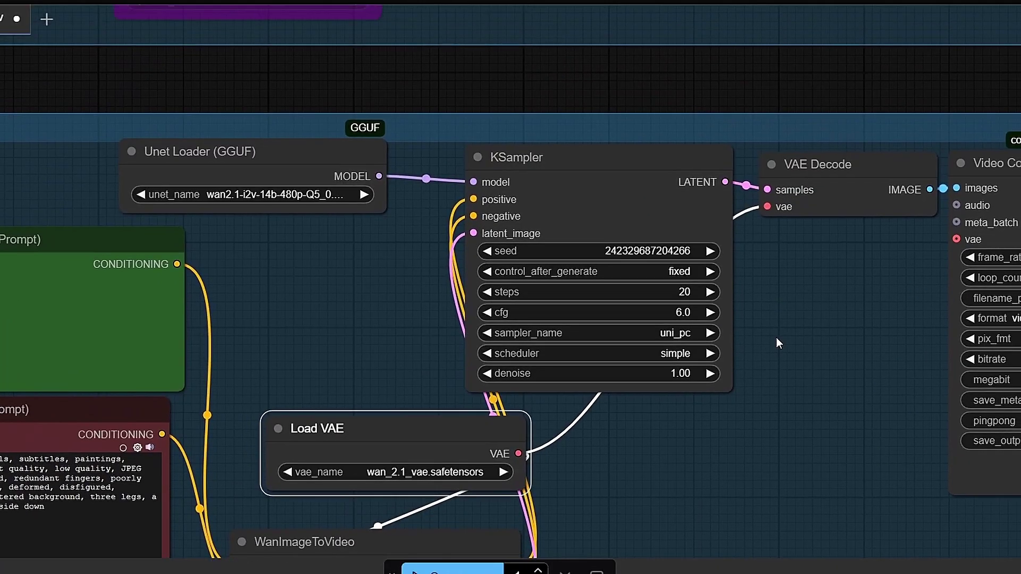
{"action": "scroll", "coordinate": [777, 337], "scroll_direction": "up", "scroll_amount": 6}
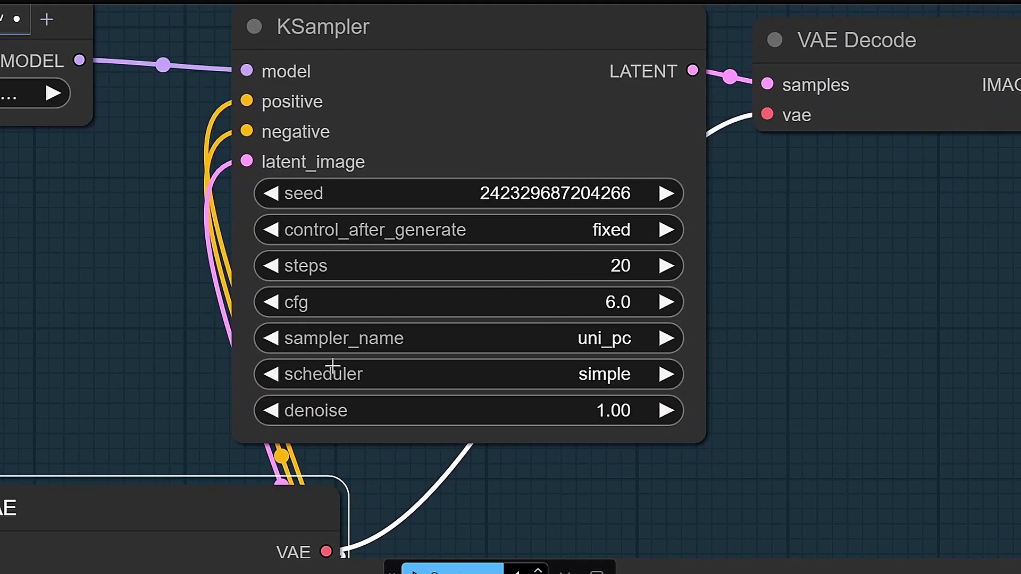
{"action": "scroll", "coordinate": [666, 374], "scroll_direction": "down", "scroll_amount": 3}
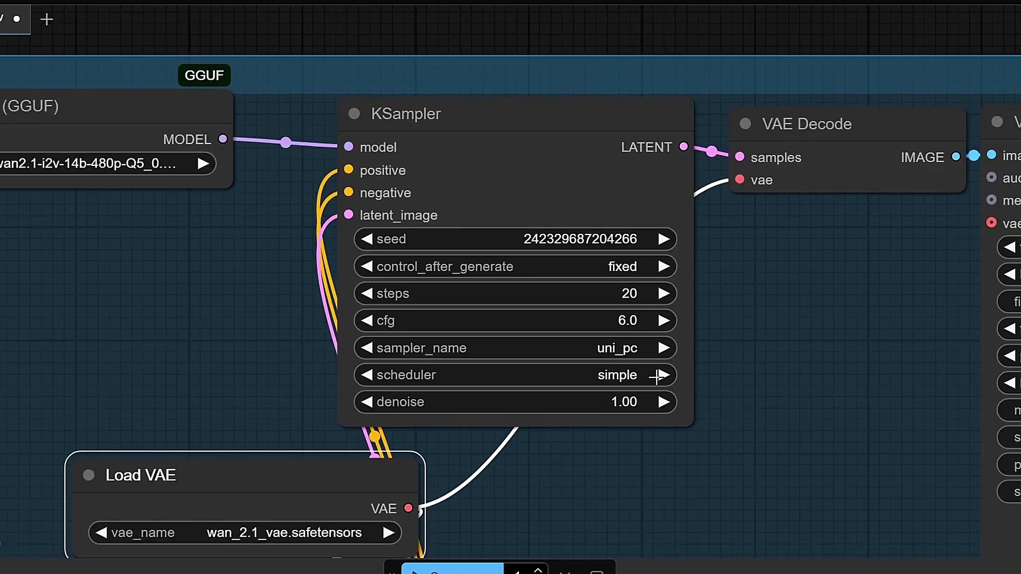
{"action": "scroll", "coordinate": [794, 385], "scroll_direction": "down", "scroll_amount": 2}
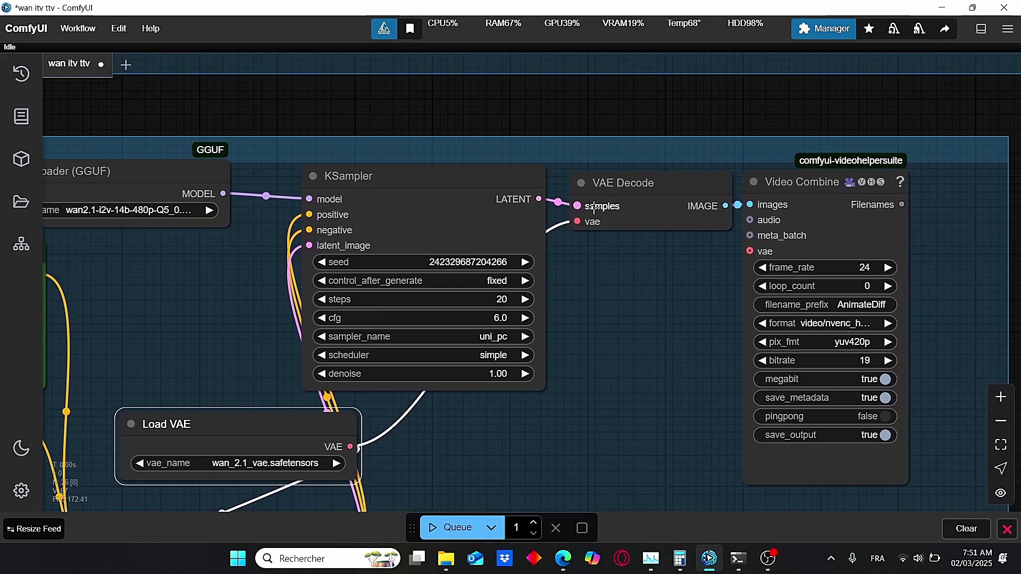
{"action": "scroll", "coordinate": [599, 205], "scroll_direction": "up", "scroll_amount": 3}
{"action": "left_click_drag", "start_coordinate": [657, 300], "coordinate": [645, 296]}
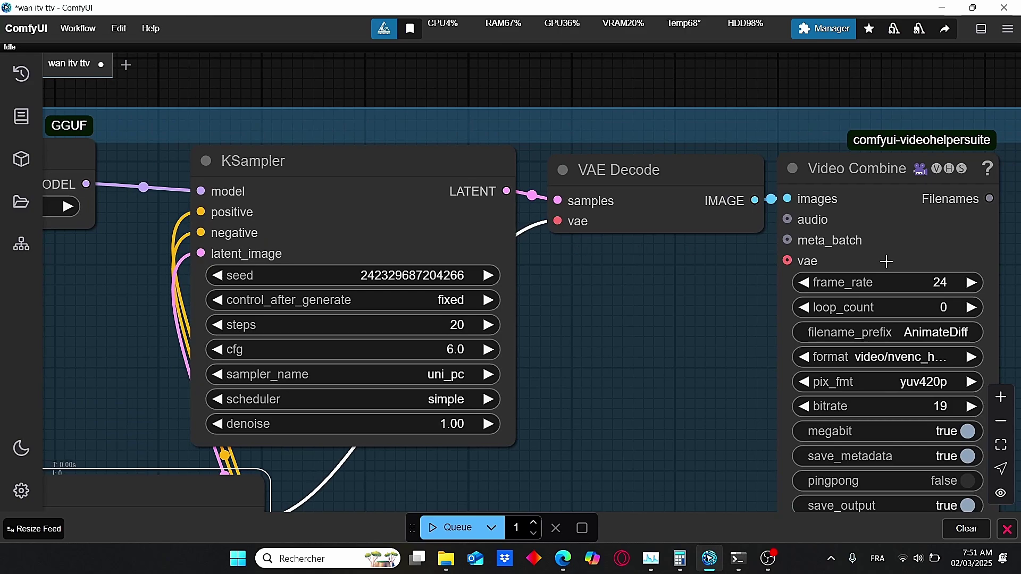
Shift the DownloadAndLoadFlorence2Model and Load Image nodes slightly upward in the AUTO PROMPT GEN group
{"action": "scroll", "coordinate": [887, 261], "scroll_direction": "down", "scroll_amount": 4}
{"action": "left_click_drag", "start_coordinate": [701, 491], "coordinate": [1007, 71]}
{"action": "scroll", "coordinate": [1006, 70], "scroll_direction": "down", "scroll_amount": 3}
{"action": "left_click_drag", "start_coordinate": [542, 226], "coordinate": [658, 175]}
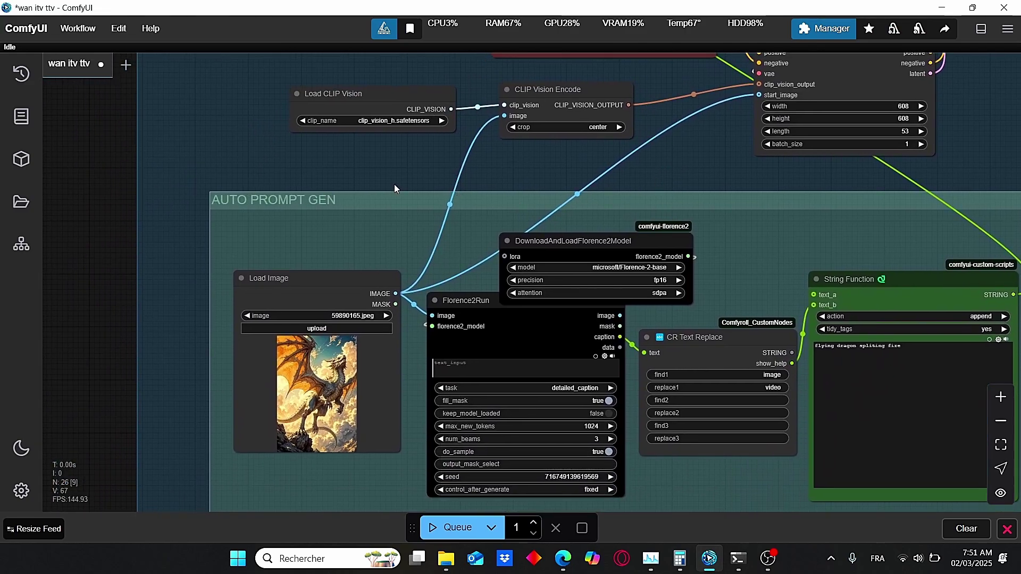
{"action": "left_click_drag", "start_coordinate": [391, 181], "coordinate": [353, 167]}
{"action": "left_click", "coordinate": [563, 224]}
{"action": "left_click_drag", "start_coordinate": [562, 224], "coordinate": [547, 212]}
{"action": "scroll", "coordinate": [308, 259], "scroll_direction": "up", "scroll_amount": 2}
{"action": "left_click_drag", "start_coordinate": [301, 275], "coordinate": [293, 240]}
Trace the Load Image connections to the CLIP Vision Encode image input and the WanImageToVideo start_image input
{"action": "scroll", "coordinate": [454, 170], "scroll_direction": "down", "scroll_amount": 2}
{"action": "left_click_drag", "start_coordinate": [508, 119], "coordinate": [460, 165]}
{"action": "scroll", "coordinate": [293, 273], "scroll_direction": "up", "scroll_amount": 2}
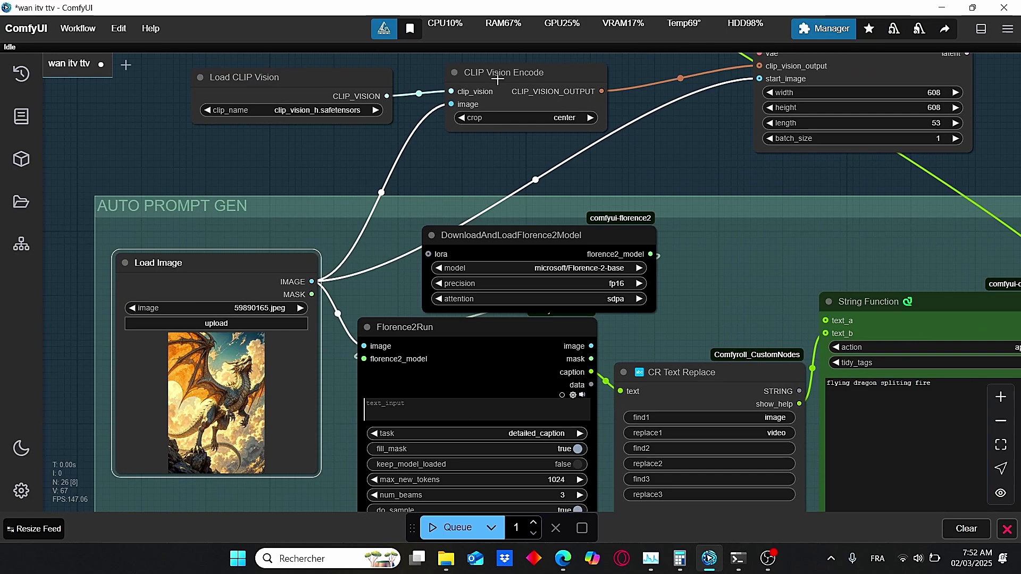
{"action": "left_click_drag", "start_coordinate": [743, 152], "coordinate": [577, 263]}
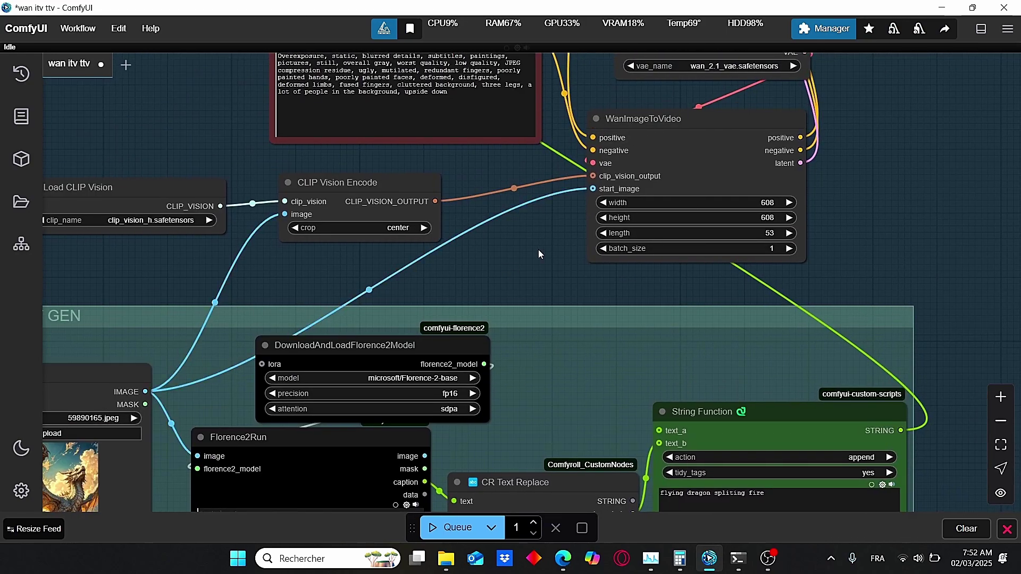
{"action": "scroll", "coordinate": [594, 191], "scroll_direction": "up", "scroll_amount": 6}
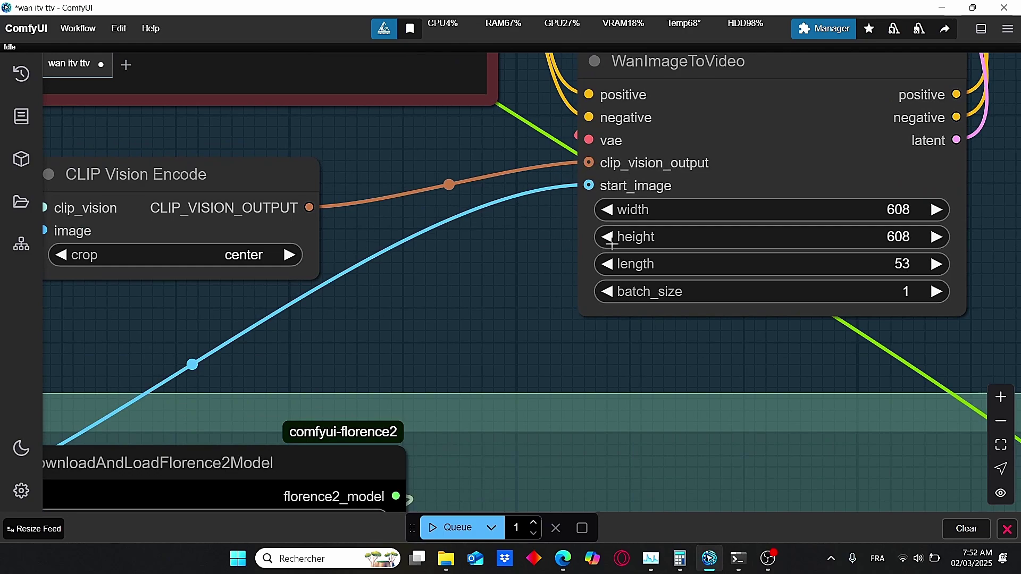
{"action": "scroll", "coordinate": [531, 277], "scroll_direction": "down", "scroll_amount": 2}
{"action": "left_click_drag", "start_coordinate": [433, 391], "coordinate": [534, 333]}
{"action": "scroll", "coordinate": [426, 304], "scroll_direction": "down", "scroll_amount": 2}
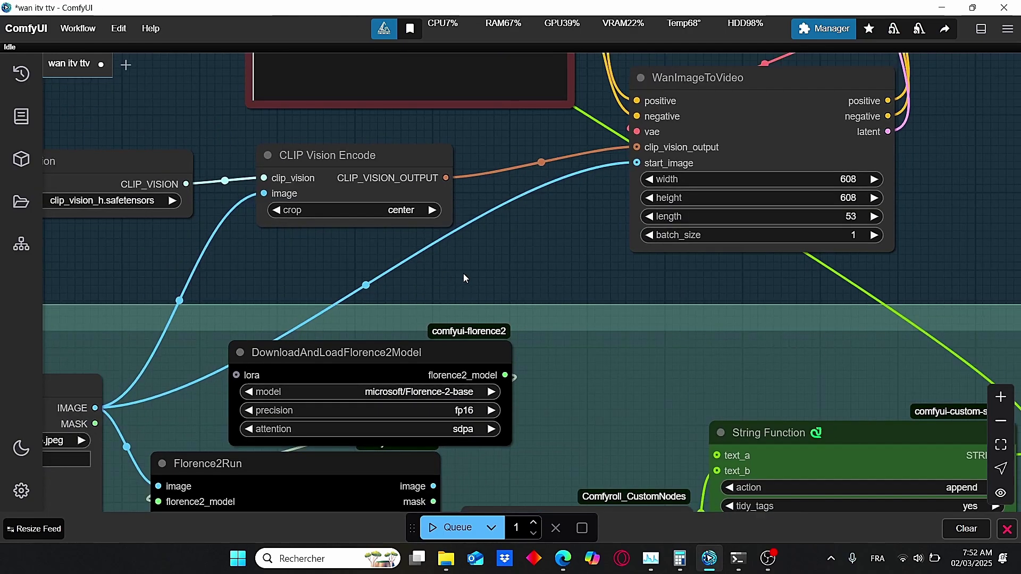
{"action": "left_click_drag", "start_coordinate": [463, 274], "coordinate": [548, 256]}
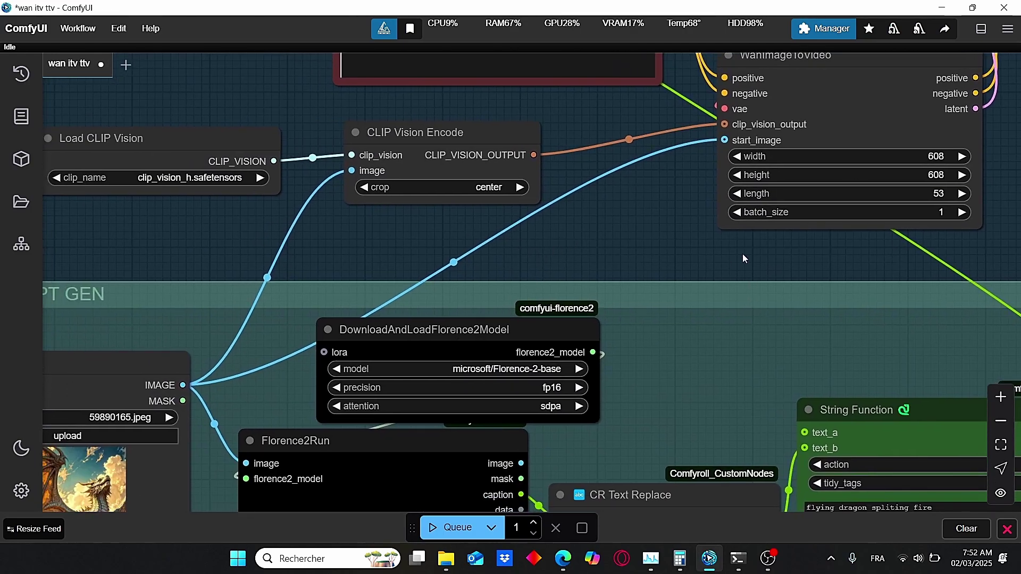
Move the DownloadAndLoadFlorence2Model node slightly up and to the left, above the Florence2Run node
{"action": "scroll", "coordinate": [732, 270], "scroll_direction": "up", "scroll_amount": 1}
{"action": "scroll", "coordinate": [719, 279], "scroll_direction": "down", "scroll_amount": 1}
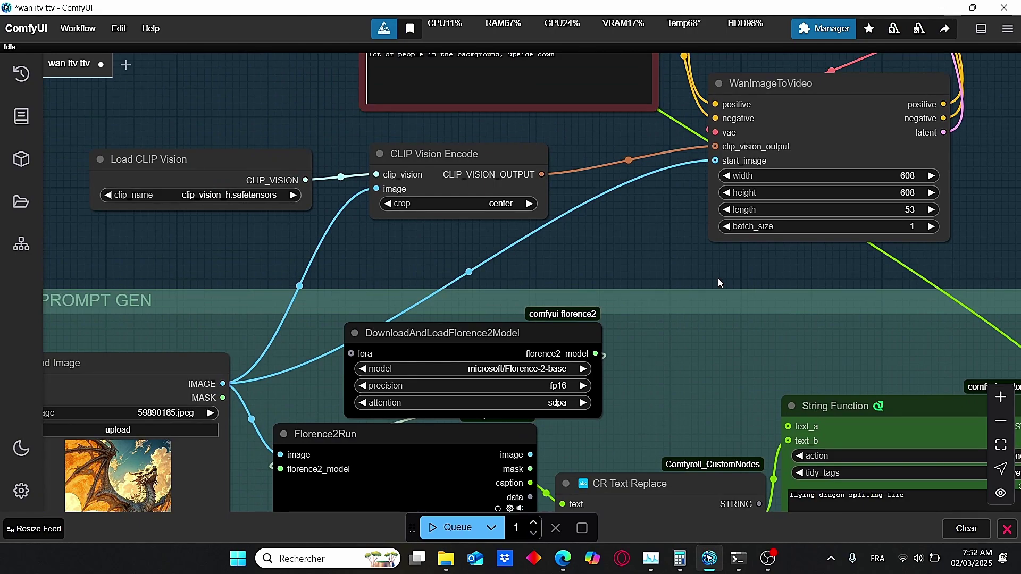
{"action": "scroll", "coordinate": [718, 279], "scroll_direction": "down", "scroll_amount": 3}
{"action": "left_click_drag", "start_coordinate": [699, 384], "coordinate": [711, 265]}
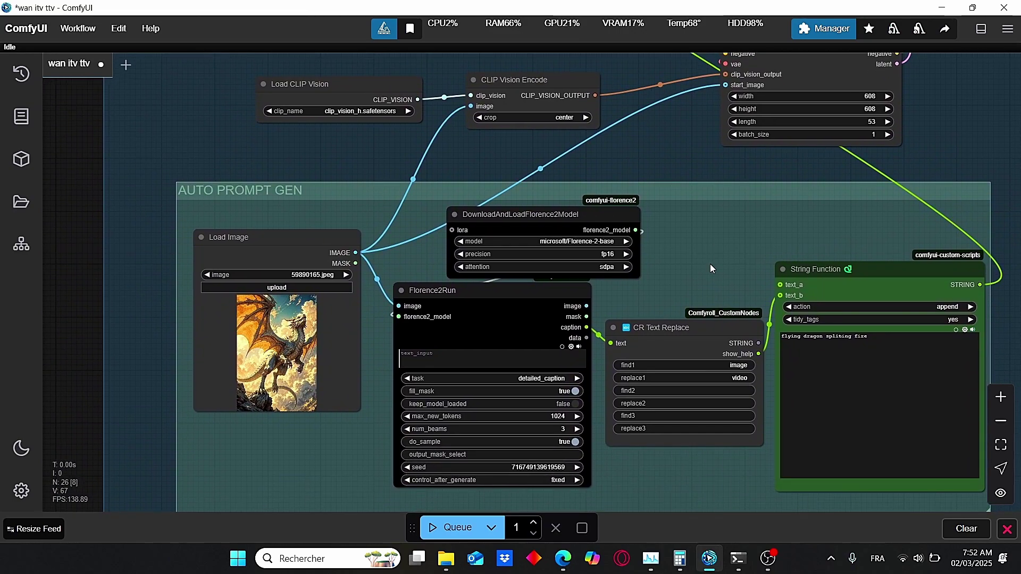
{"action": "left_click_drag", "start_coordinate": [579, 210], "coordinate": [550, 203]}
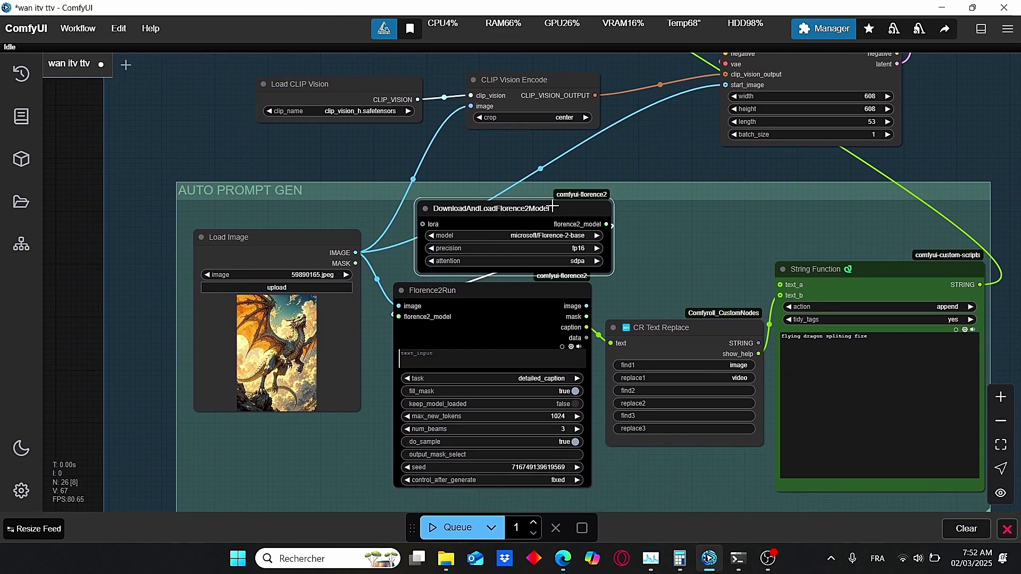
Review the Florence2Run caption settings and its caption link to the CR Text Replace node in the AUTO PROMPT GEN group
{"action": "scroll", "coordinate": [612, 276], "scroll_direction": "up", "scroll_amount": 3}
{"action": "left_click_drag", "start_coordinate": [675, 275], "coordinate": [687, 230]}
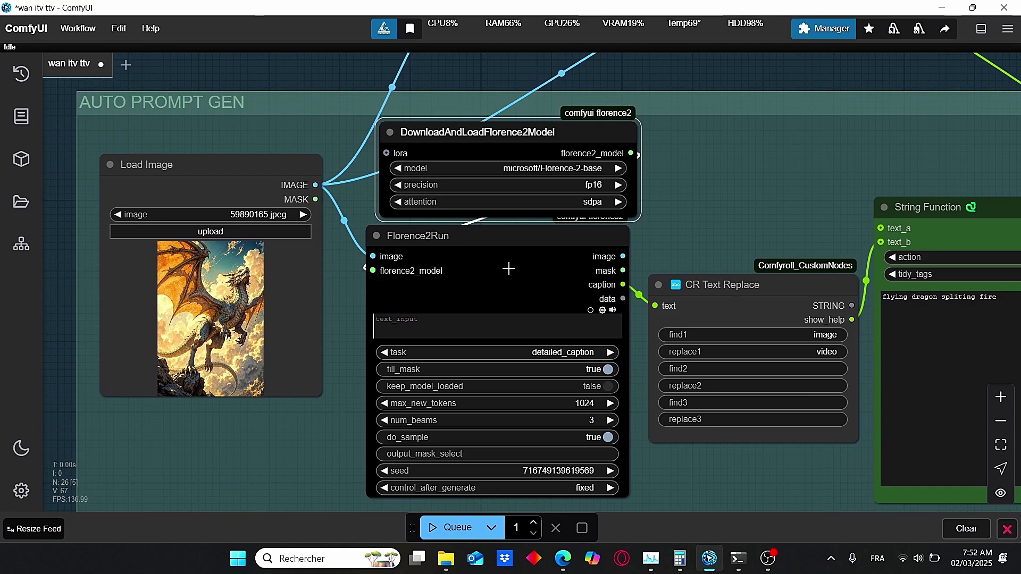
{"action": "scroll", "coordinate": [768, 225], "scroll_direction": "down", "scroll_amount": 2}
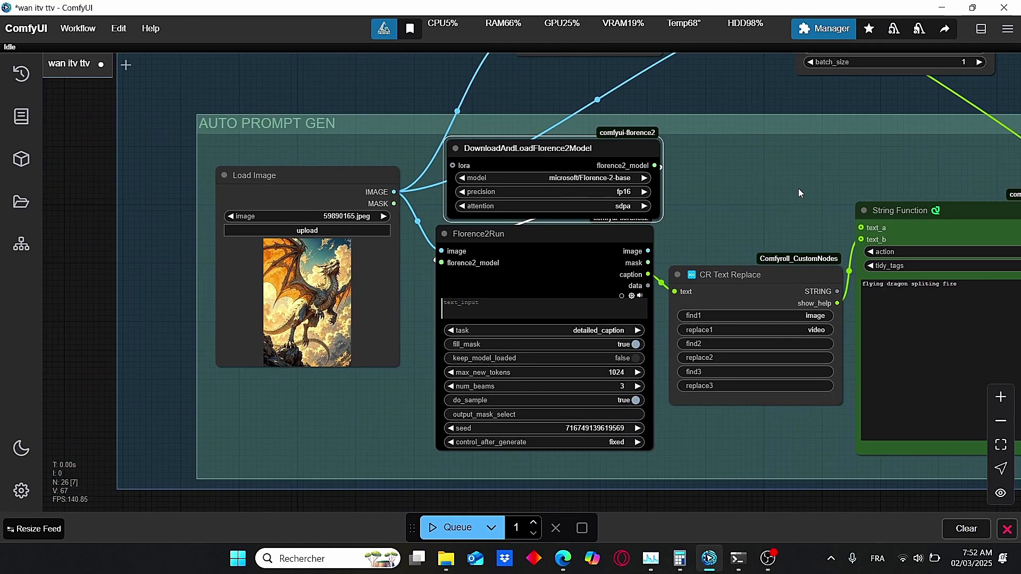
{"action": "left_click_drag", "start_coordinate": [883, 114], "coordinate": [841, 120]}
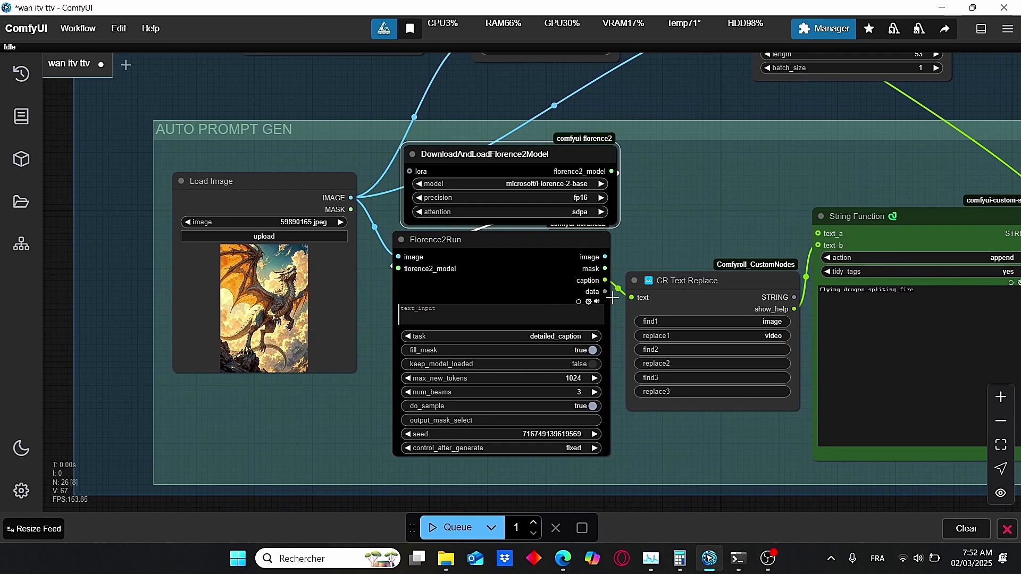
{"action": "scroll", "coordinate": [492, 304], "scroll_direction": "up", "scroll_amount": 6}
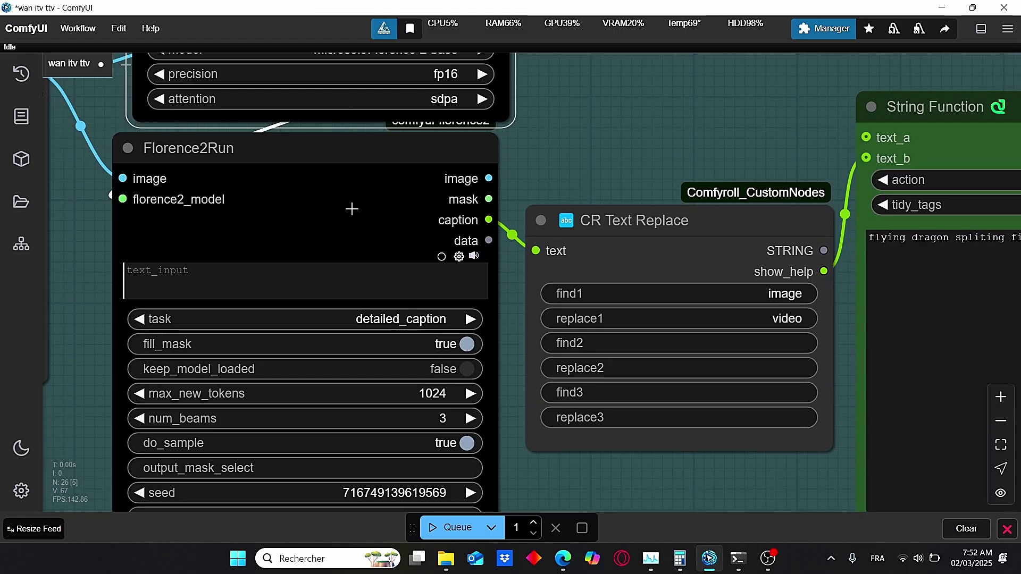
{"action": "left_click", "coordinate": [309, 186]}
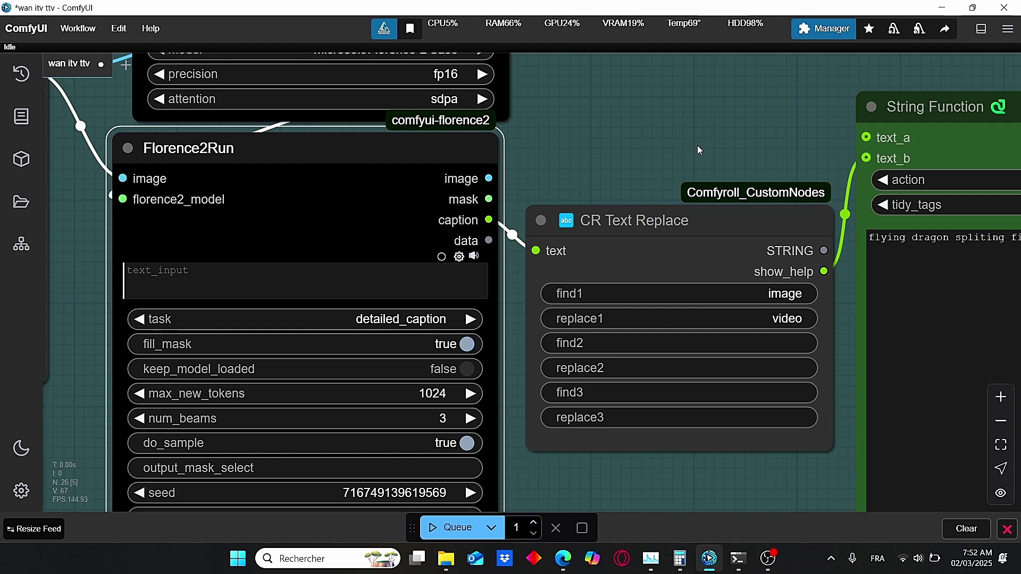
Examine the find and replace entries of the CR Text Replace node
{"action": "scroll", "coordinate": [733, 157], "scroll_direction": "down", "scroll_amount": 2}
{"action": "left_click_drag", "start_coordinate": [733, 158], "coordinate": [533, 220]}
{"action": "scroll", "coordinate": [511, 276], "scroll_direction": "up", "scroll_amount": 2}
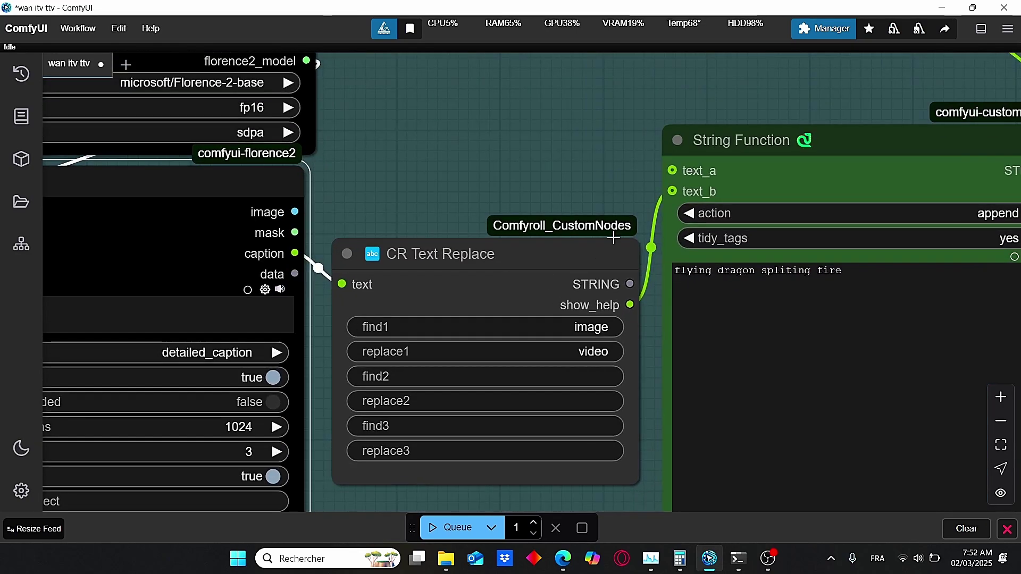
{"action": "left_click", "coordinate": [543, 274]}
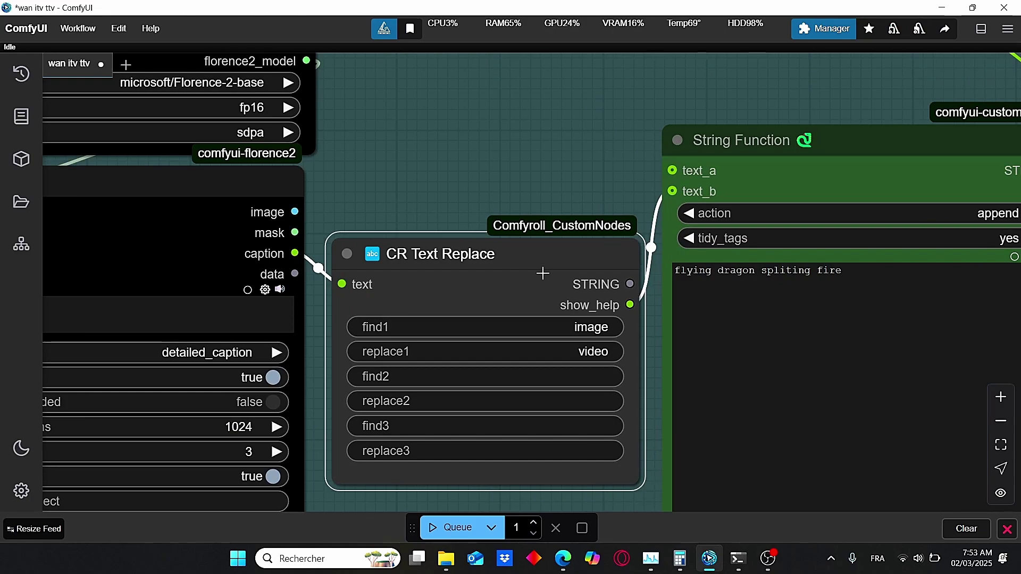
Review the String Function node's append setting, its extra prompt text and its STRING output
{"action": "scroll", "coordinate": [581, 238], "scroll_direction": "down", "scroll_amount": 2}
{"action": "left_click_drag", "start_coordinate": [610, 169], "coordinate": [490, 307]}
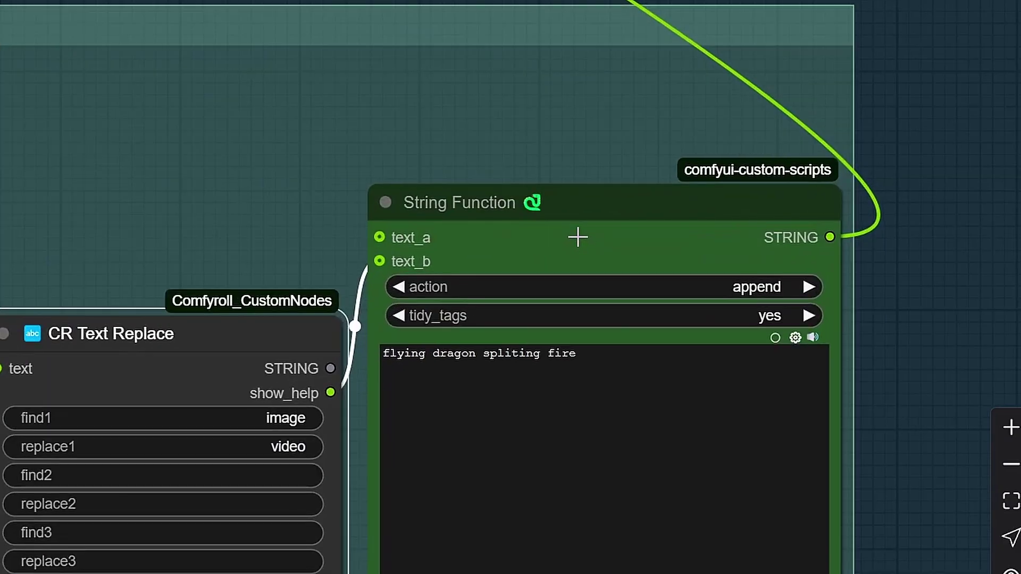
{"action": "left_click_drag", "start_coordinate": [254, 151], "coordinate": [190, 38]}
{"action": "scroll", "coordinate": [525, 267], "scroll_direction": "up", "scroll_amount": 3}
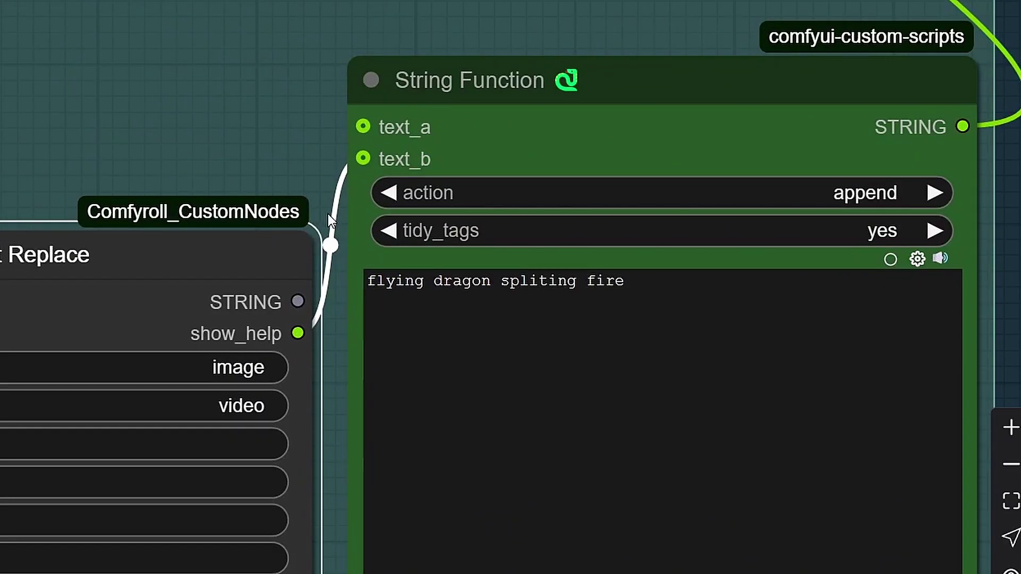
{"action": "left_click", "coordinate": [618, 290]}
{"action": "scroll", "coordinate": [106, 178], "scroll_direction": "down", "scroll_amount": 4}
{"action": "left_click_drag", "start_coordinate": [83, 130], "coordinate": [266, 133]}
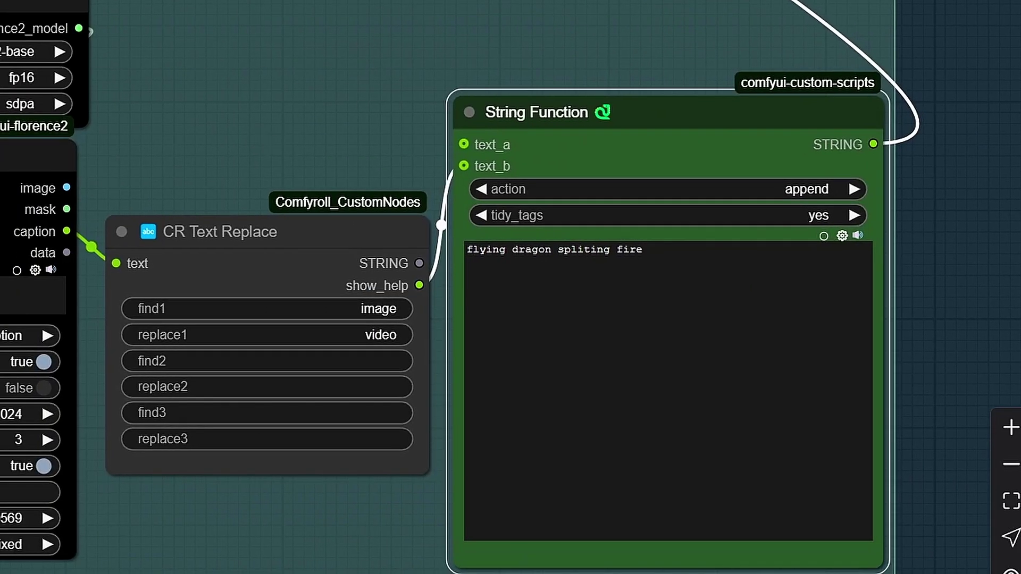
{"action": "scroll", "coordinate": [903, 303], "scroll_direction": "up", "scroll_amount": 1}
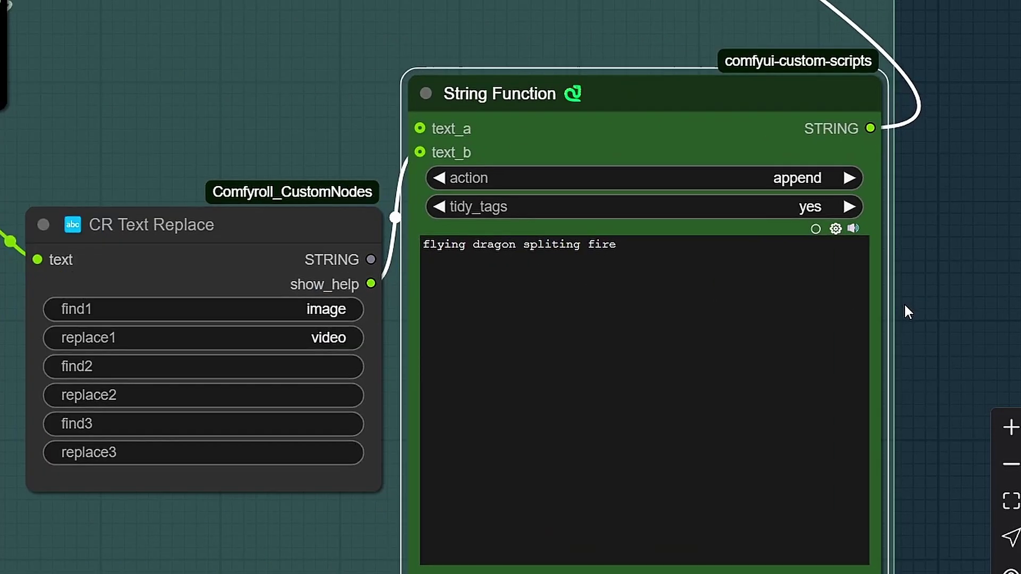
Convert the text input of the CLIP Text Encode (Positive Prompt) node back to a text widget
{"action": "scroll", "coordinate": [904, 303], "scroll_direction": "down", "scroll_amount": 6}
{"action": "left_click_drag", "start_coordinate": [905, 303], "coordinate": [806, 450]}
{"action": "left_click_drag", "start_coordinate": [634, 404], "coordinate": [711, 464]}
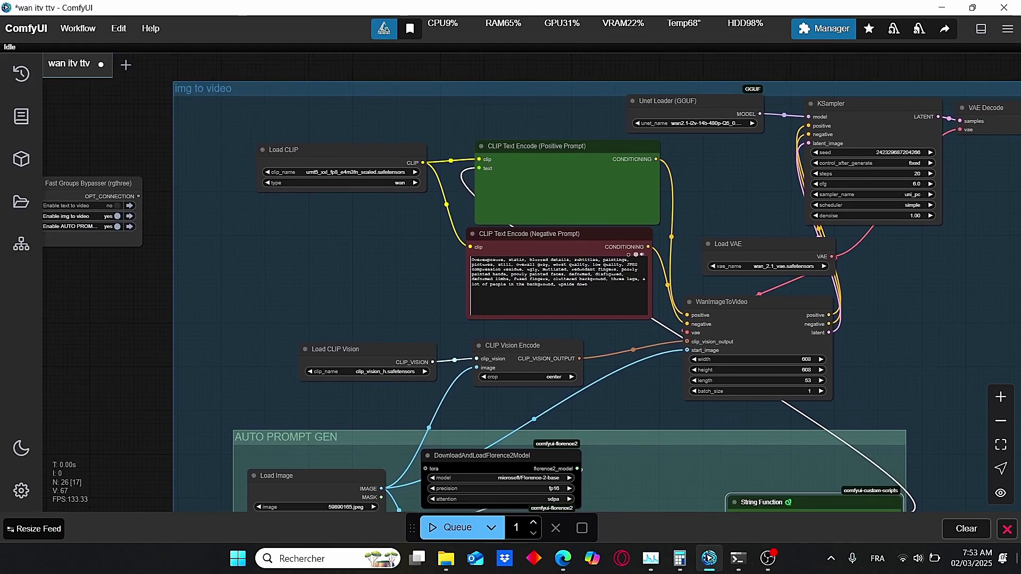
{"action": "scroll", "coordinate": [480, 193], "scroll_direction": "up", "scroll_amount": 5}
{"action": "left_click", "coordinate": [609, 152]}
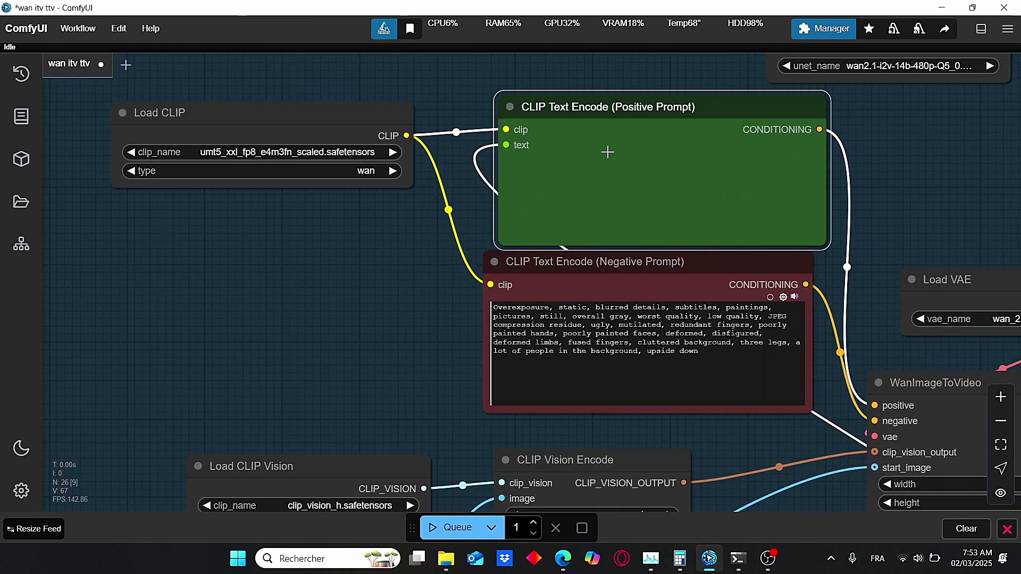
{"action": "right_click", "coordinate": [581, 160]}
{"action": "left_click", "coordinate": [638, 394]}
{"action": "left_click", "coordinate": [744, 403]}
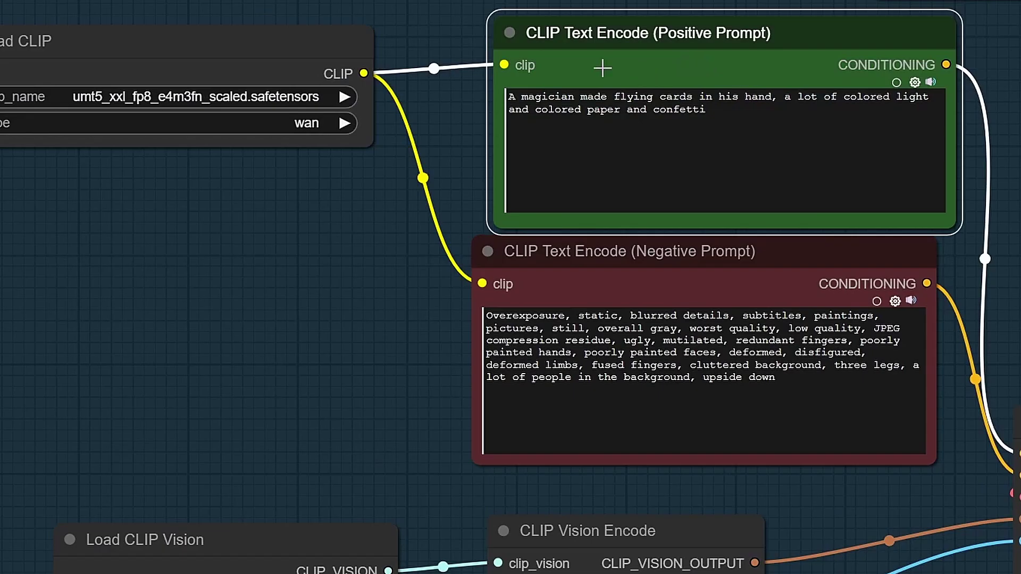
Convert the positive prompt node's text widget to an input and connect the String Function's STRING output to it
{"action": "right_click", "coordinate": [672, 70]}
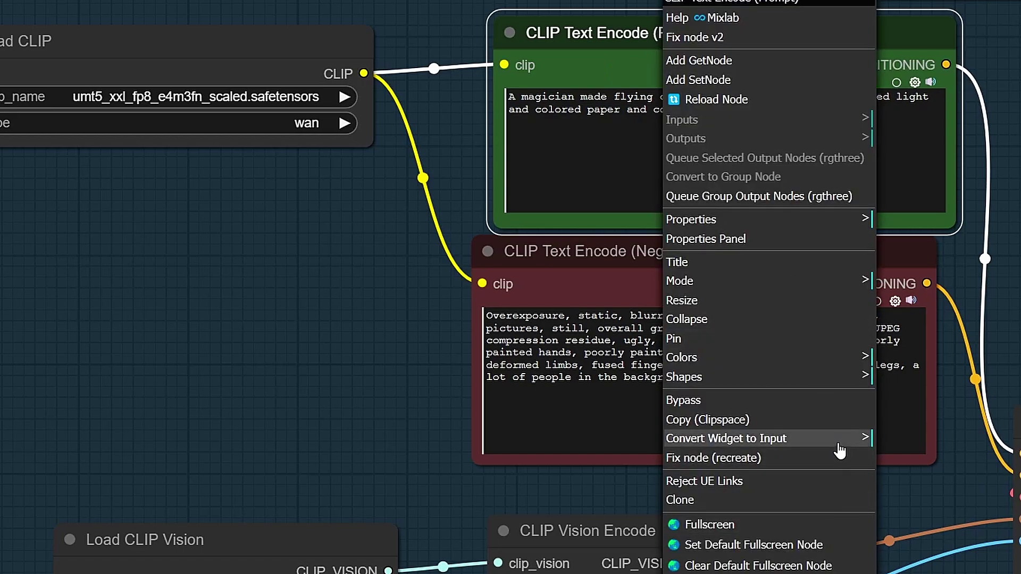
{"action": "mouse_move", "coordinate": [839, 451]}
{"action": "left_click", "coordinate": [878, 451]}
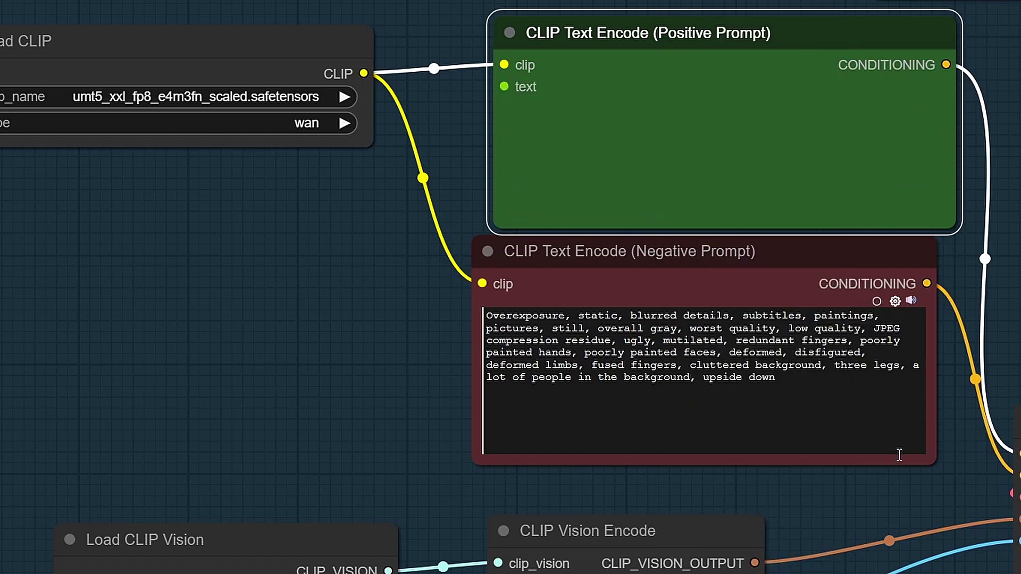
{"action": "left_click_drag", "start_coordinate": [838, 448], "coordinate": [499, 95]}
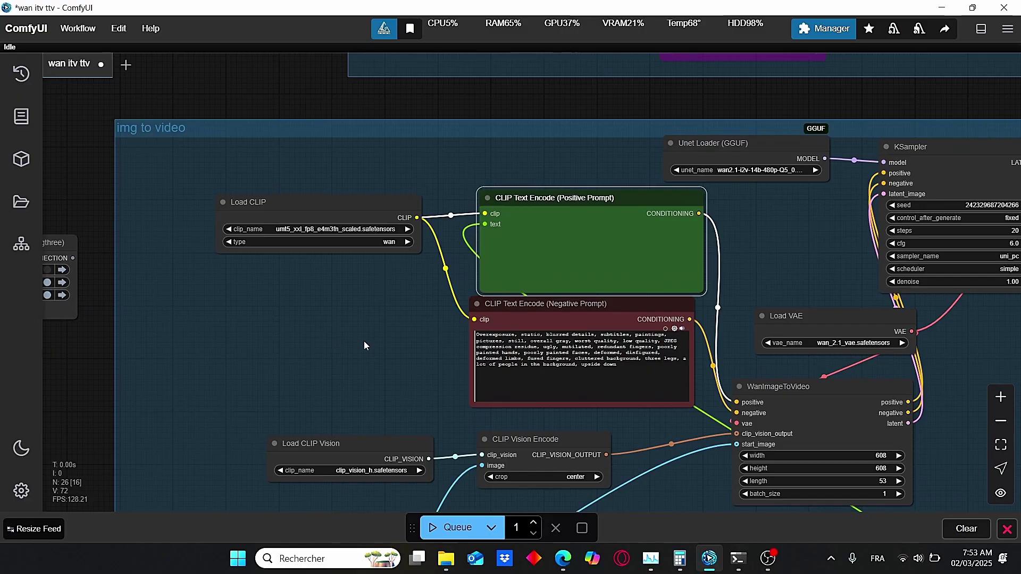
{"action": "scroll", "coordinate": [364, 340], "scroll_direction": "up", "scroll_amount": 3}
{"action": "left_click_drag", "start_coordinate": [429, 331], "coordinate": [385, 326]}
{"action": "scroll", "coordinate": [386, 326], "scroll_direction": "down", "scroll_amount": 1}
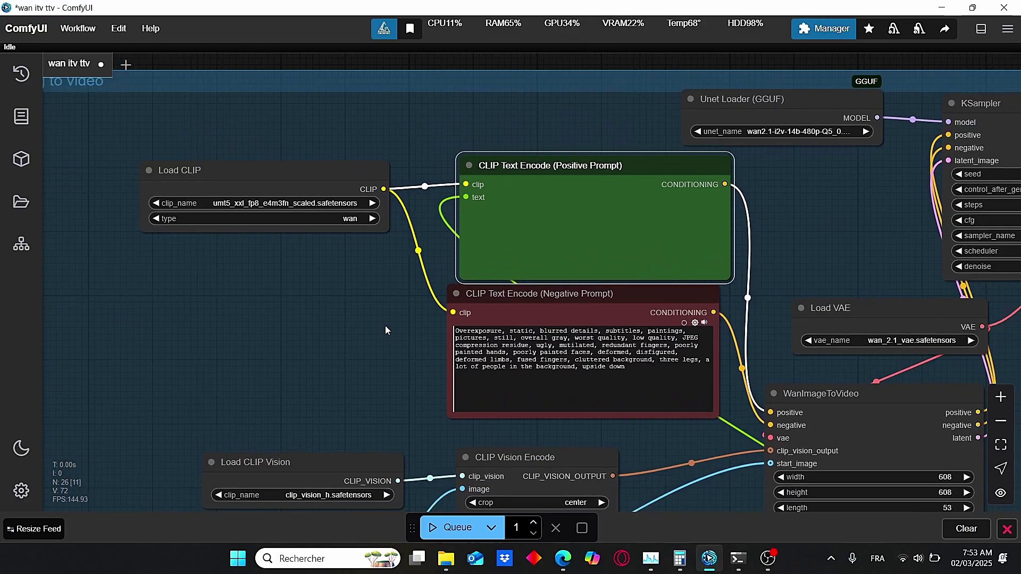
Play the generated video AnimateDiff_00015 from the output folder in the media player
{"action": "scroll", "coordinate": [386, 330], "scroll_direction": "down", "scroll_amount": 3}
{"action": "left_click_drag", "start_coordinate": [426, 379], "coordinate": [247, 333]}
{"action": "left_click_drag", "start_coordinate": [765, 374], "coordinate": [602, 409]}
{"action": "scroll", "coordinate": [608, 315], "scroll_direction": "up", "scroll_amount": 1}
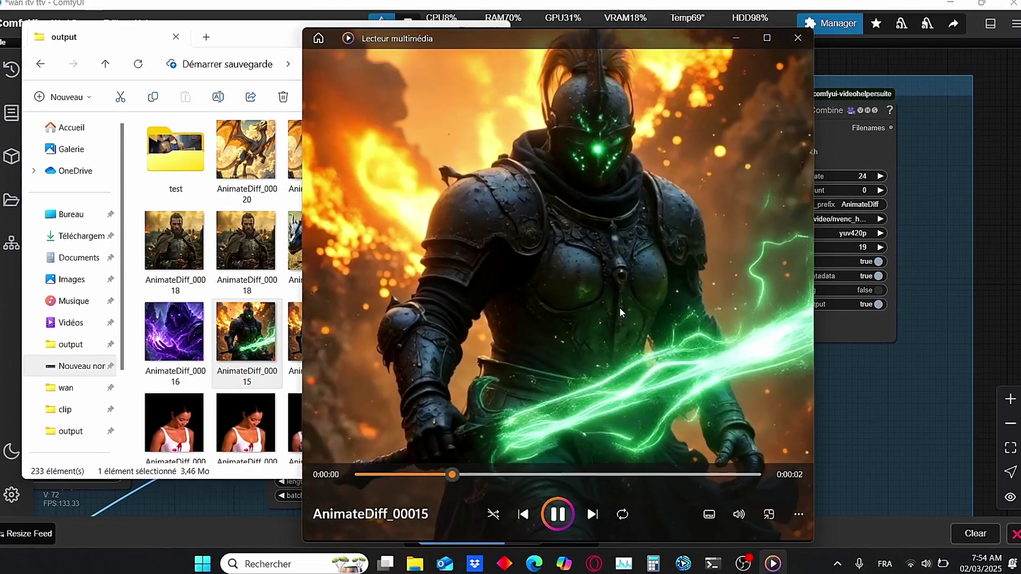
{"action": "mouse_move", "coordinate": [620, 313]}
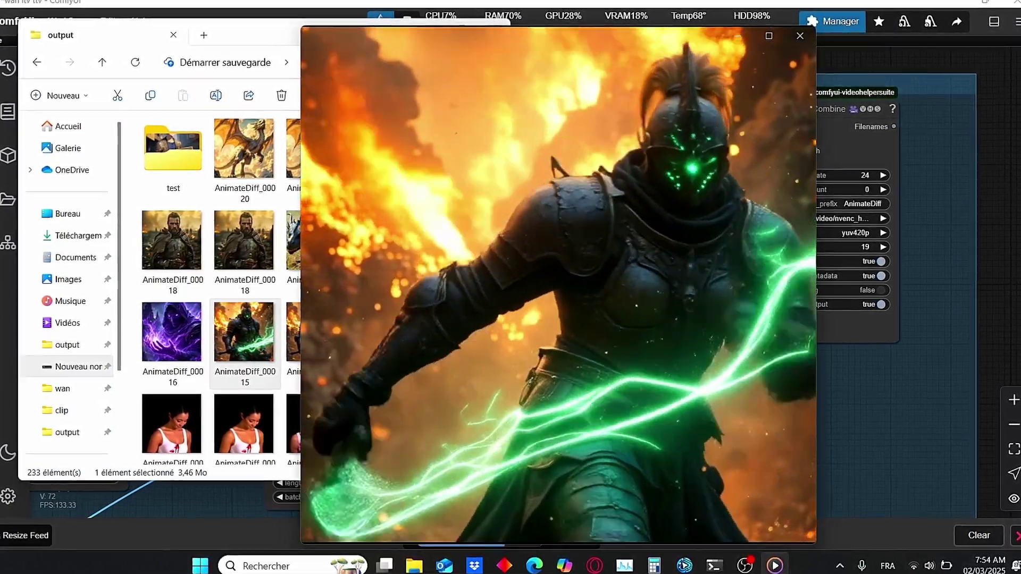
{"action": "mouse_move", "coordinate": [623, 309]}
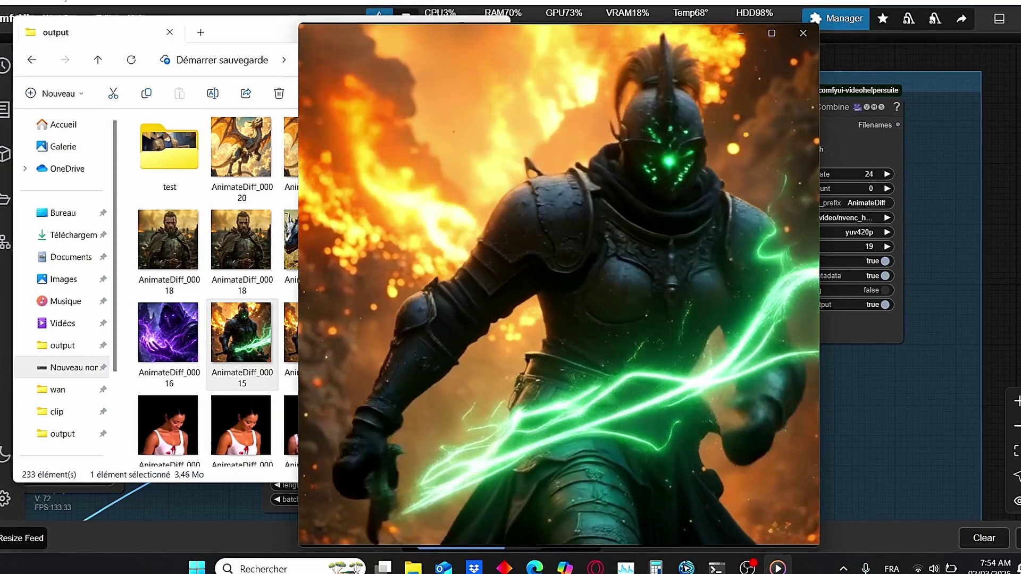
Play the generated video AnimateDiff_00016 from the output folder
{"action": "left_click", "coordinate": [172, 337]}
{"action": "double_click", "coordinate": [452, 251]}
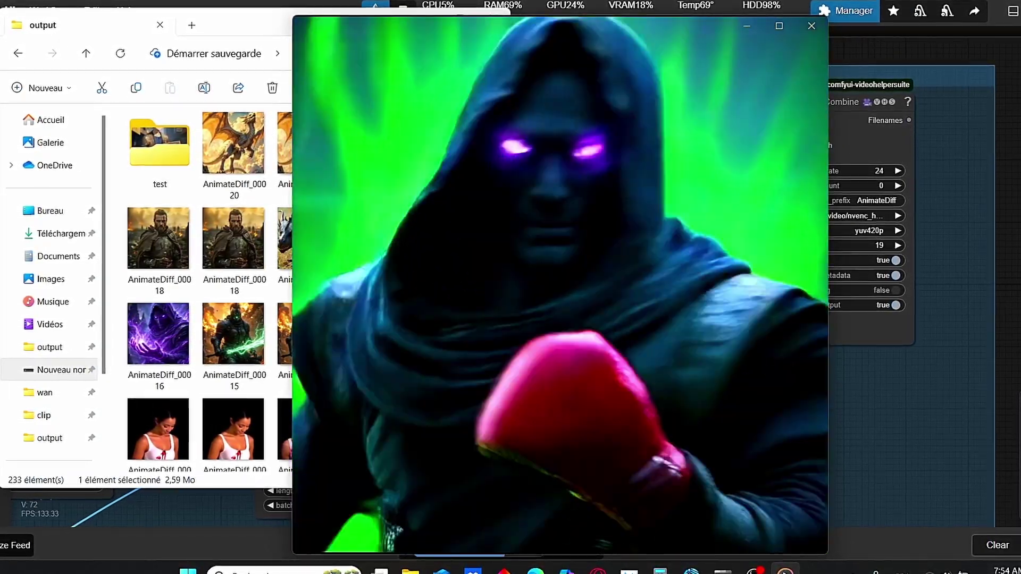
{"action": "mouse_move", "coordinate": [666, 293]}
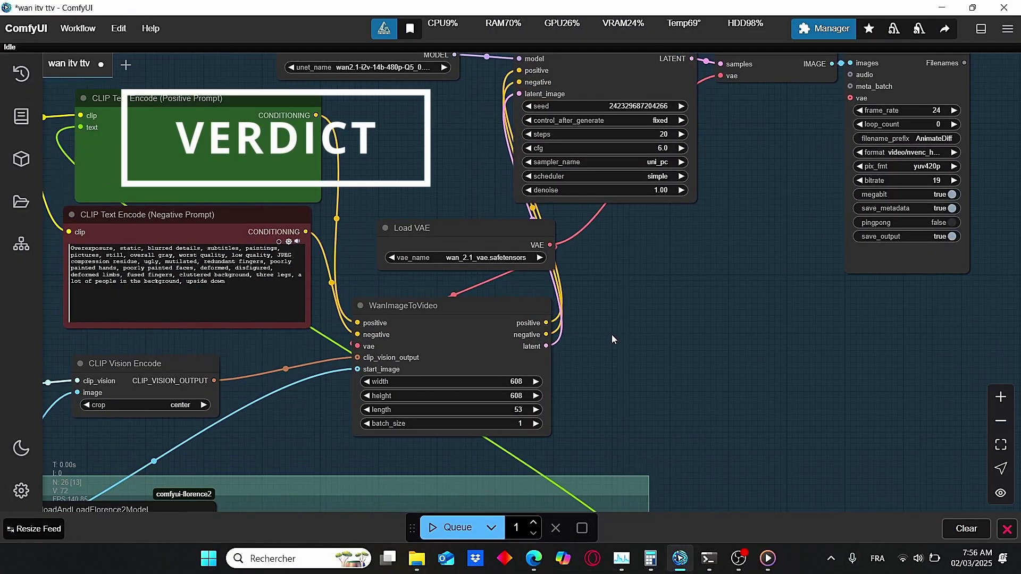
{"action": "scroll", "coordinate": [612, 340], "scroll_direction": "down", "scroll_amount": 3}
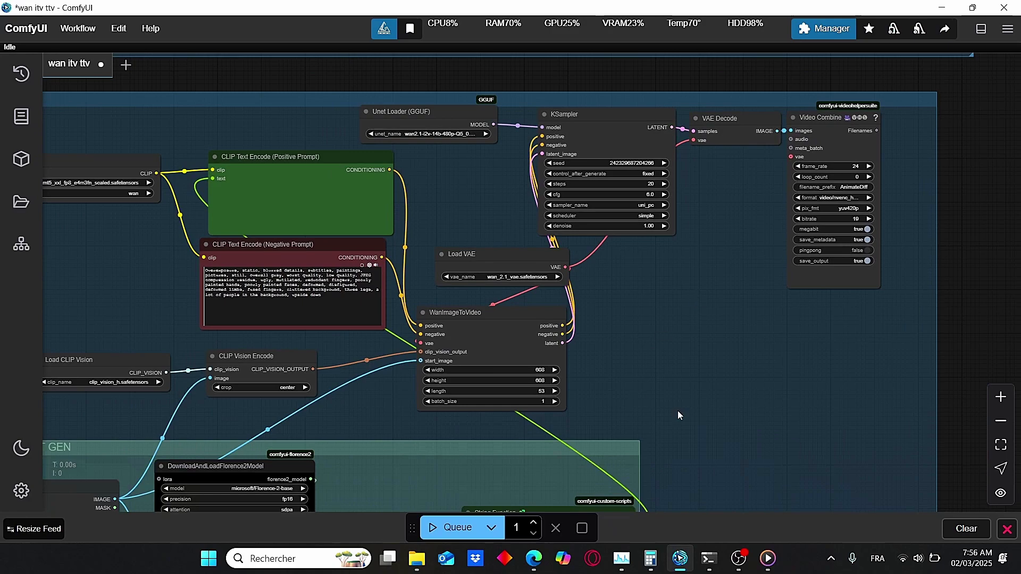
{"action": "scroll", "coordinate": [695, 425], "scroll_direction": "down", "scroll_amount": 3}
{"action": "scroll", "coordinate": [663, 350], "scroll_direction": "up", "scroll_amount": 3}
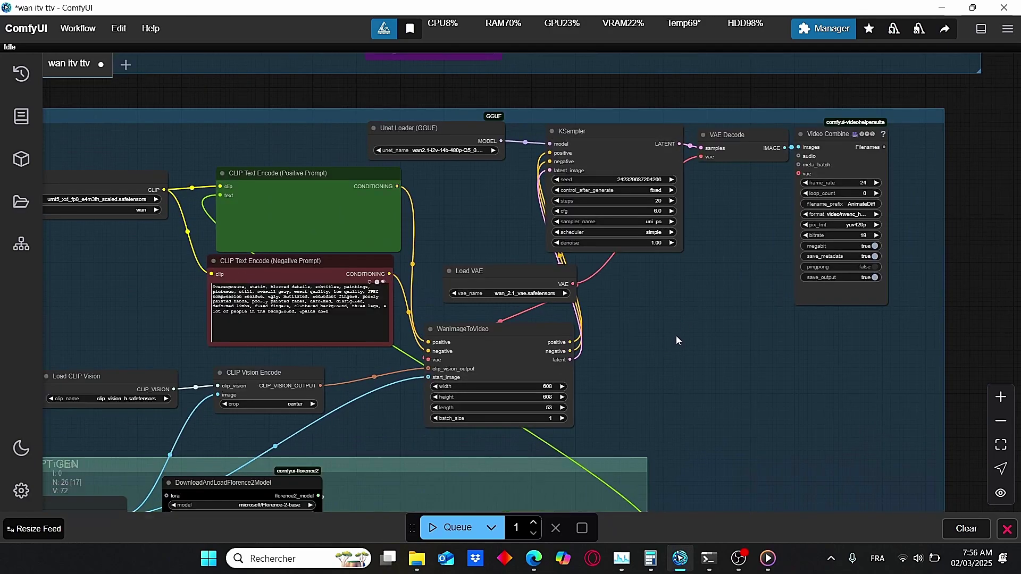
{"action": "scroll", "coordinate": [676, 339], "scroll_direction": "down", "scroll_amount": 2}
{"action": "left_click_drag", "start_coordinate": [653, 393], "coordinate": [691, 341]}
{"action": "scroll", "coordinate": [681, 330], "scroll_direction": "up", "scroll_amount": 3}
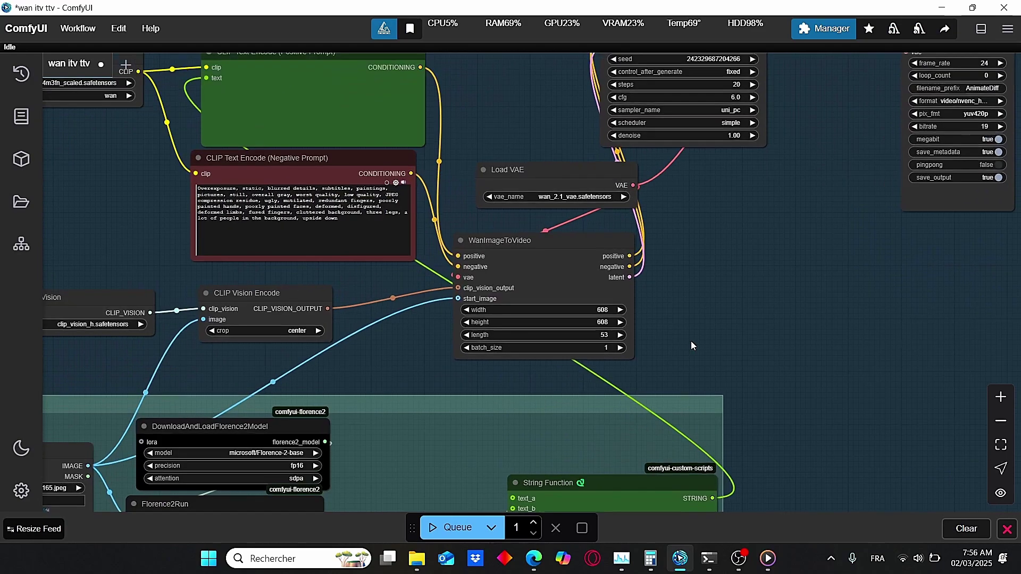
{"action": "scroll", "coordinate": [691, 340], "scroll_direction": "up", "scroll_amount": 2}
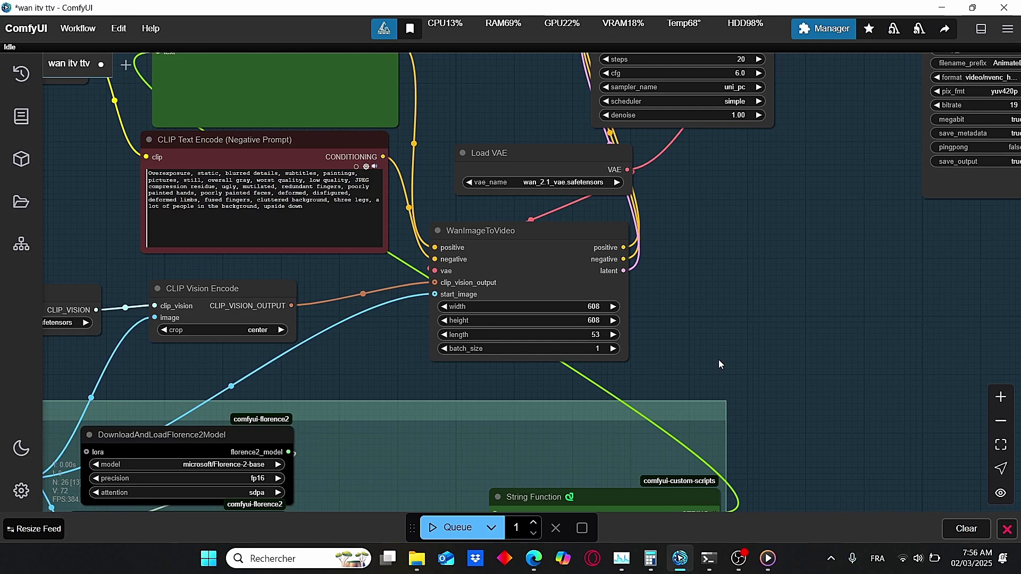
Nudge the Video Combine and VAE Decode nodes slightly in the img to video group
{"action": "left_click_drag", "start_coordinate": [719, 361], "coordinate": [645, 493]}
{"action": "left_click_drag", "start_coordinate": [754, 301], "coordinate": [630, 345]}
{"action": "left_click_drag", "start_coordinate": [789, 168], "coordinate": [830, 167]}
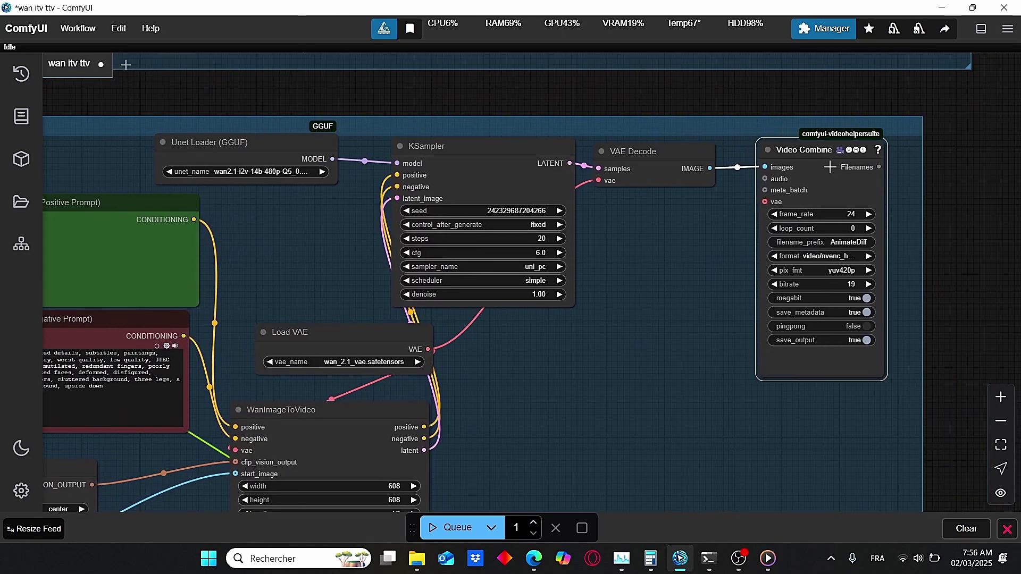
{"action": "left_click", "coordinate": [653, 163]}
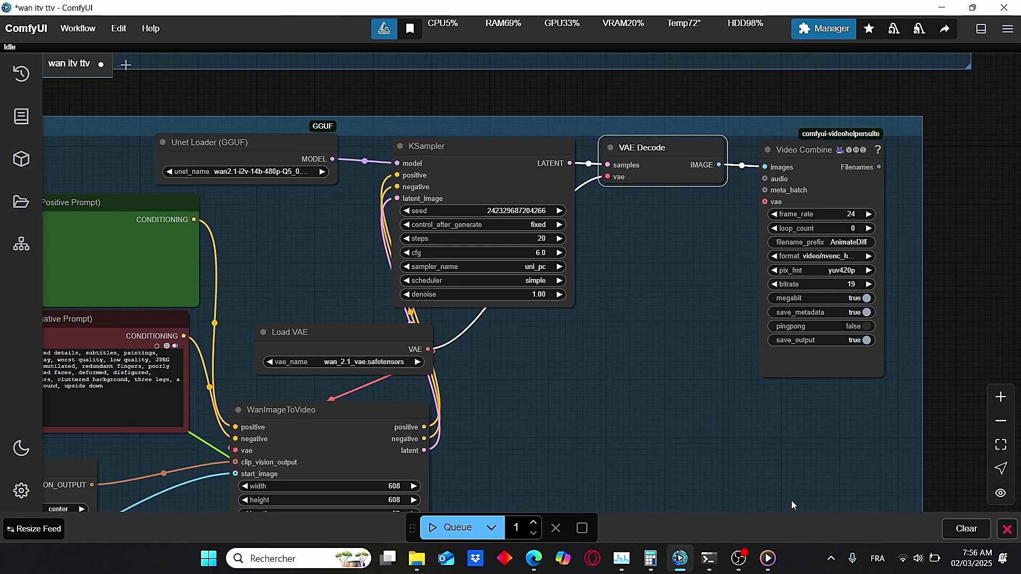
Move the Unet Loader (GGUF) node left above the positive prompt node and nudge the Load VAE node slightly left and down
{"action": "scroll", "coordinate": [587, 426], "scroll_direction": "down", "scroll_amount": 3}
{"action": "scroll", "coordinate": [706, 392], "scroll_direction": "up", "scroll_amount": 5}
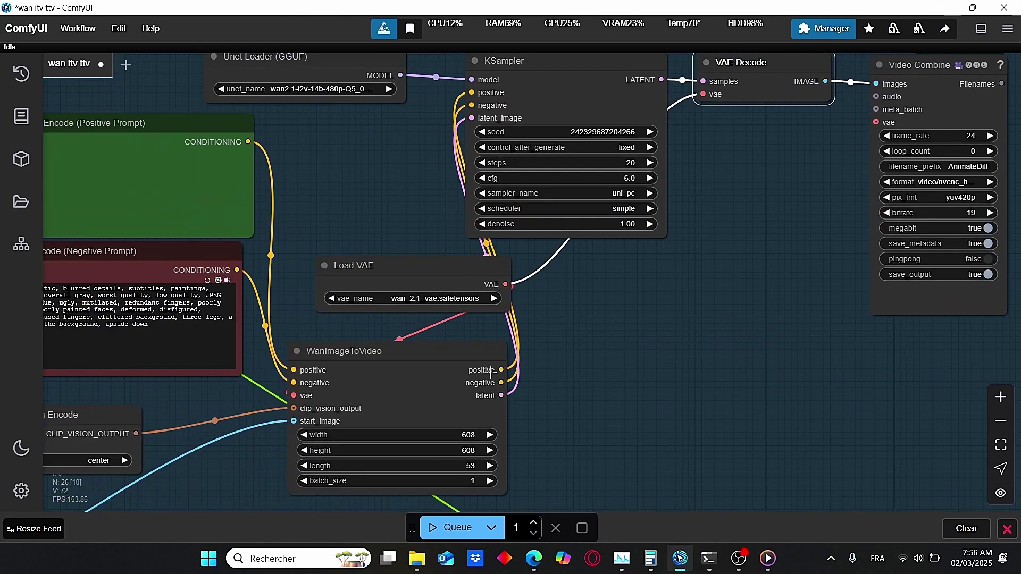
{"action": "left_click_drag", "start_coordinate": [357, 336], "coordinate": [585, 278]}
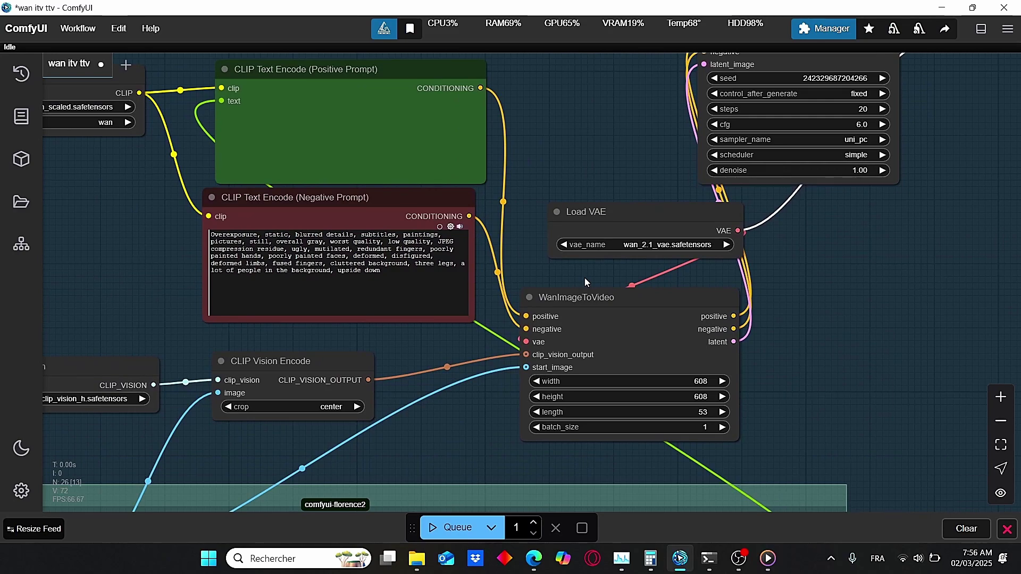
{"action": "scroll", "coordinate": [585, 277], "scroll_direction": "down", "scroll_amount": 2}
{"action": "left_click_drag", "start_coordinate": [624, 165], "coordinate": [624, 260]}
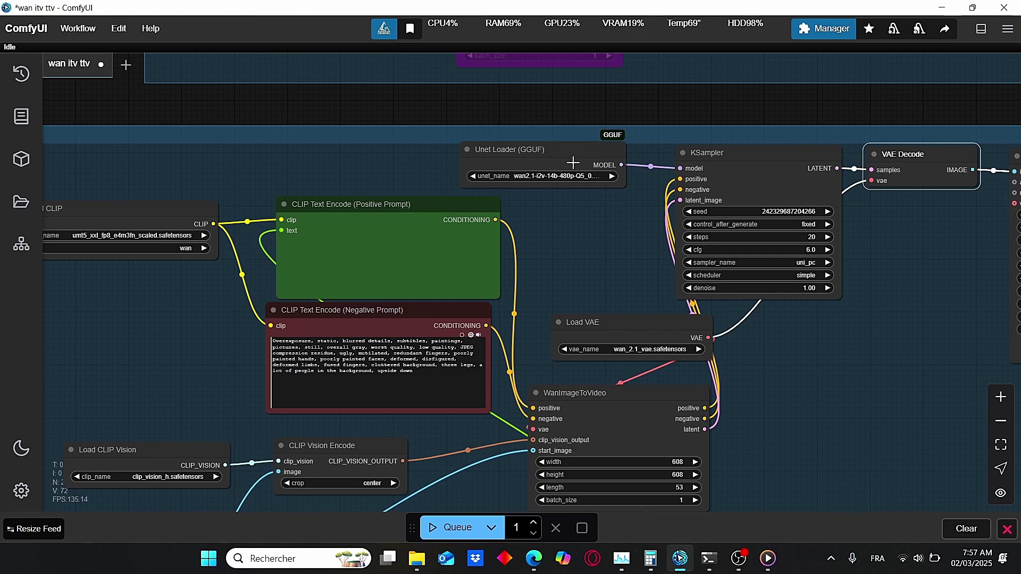
{"action": "left_click_drag", "start_coordinate": [579, 161], "coordinate": [448, 161]}
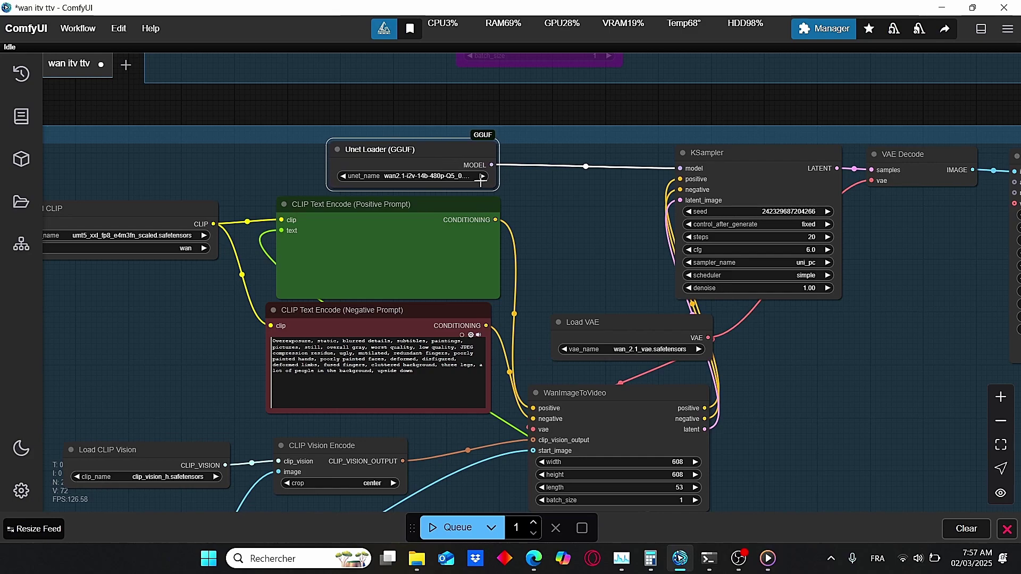
{"action": "left_click_drag", "start_coordinate": [651, 334], "coordinate": [638, 341]}
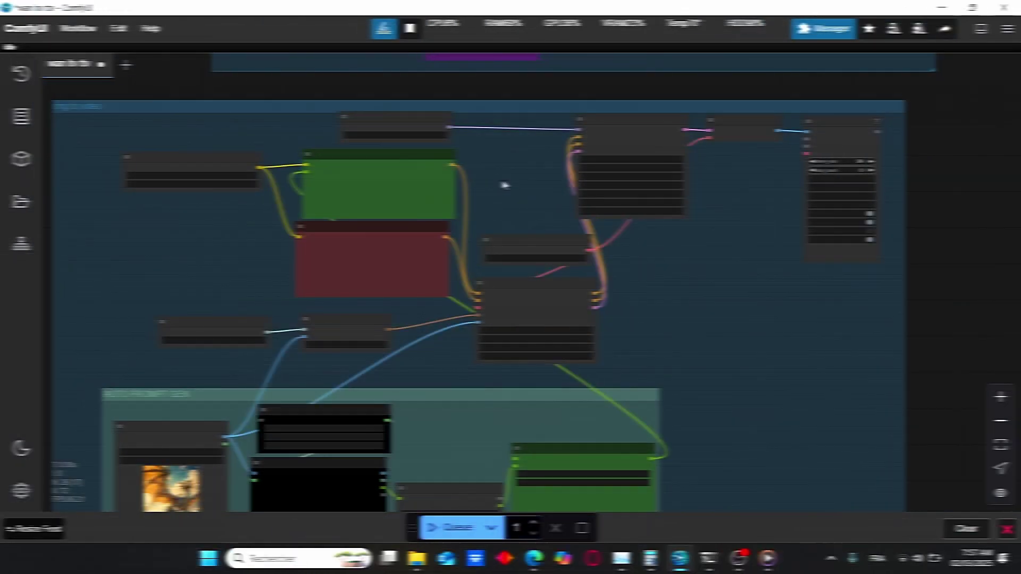
{"action": "scroll", "coordinate": [541, 196], "scroll_direction": "up", "scroll_amount": 2}
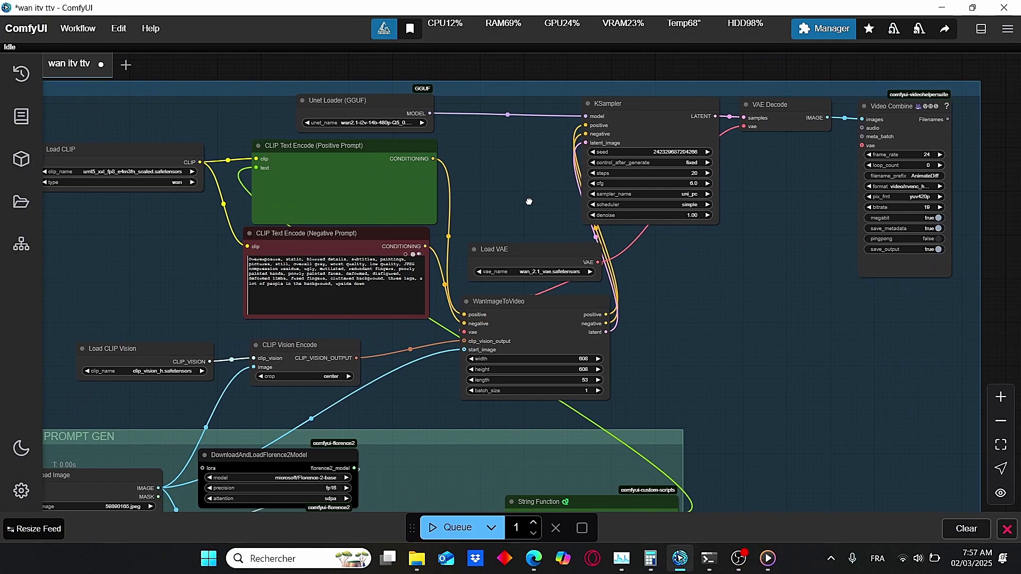
{"action": "left_click_drag", "start_coordinate": [541, 193], "coordinate": [500, 291]}
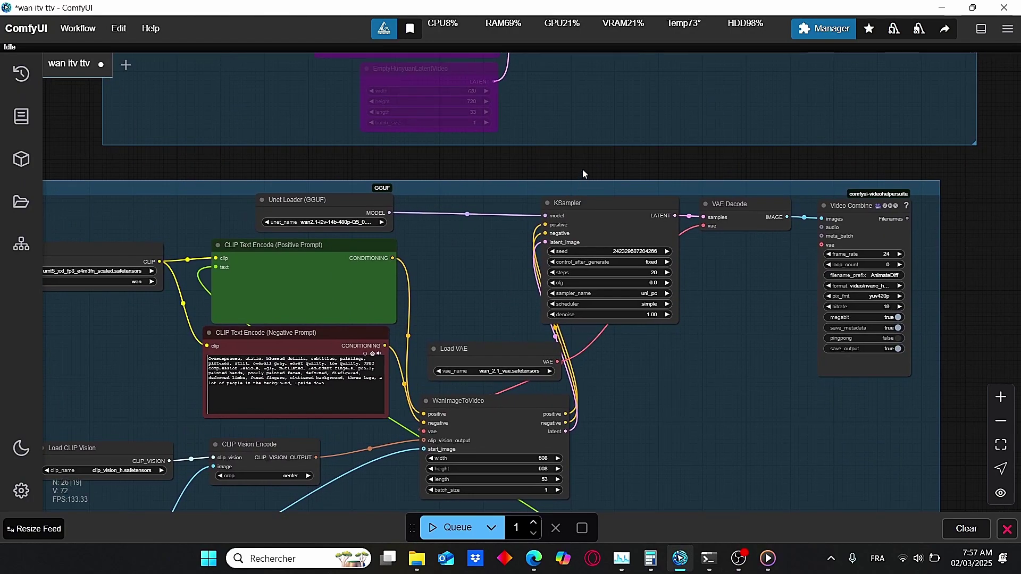